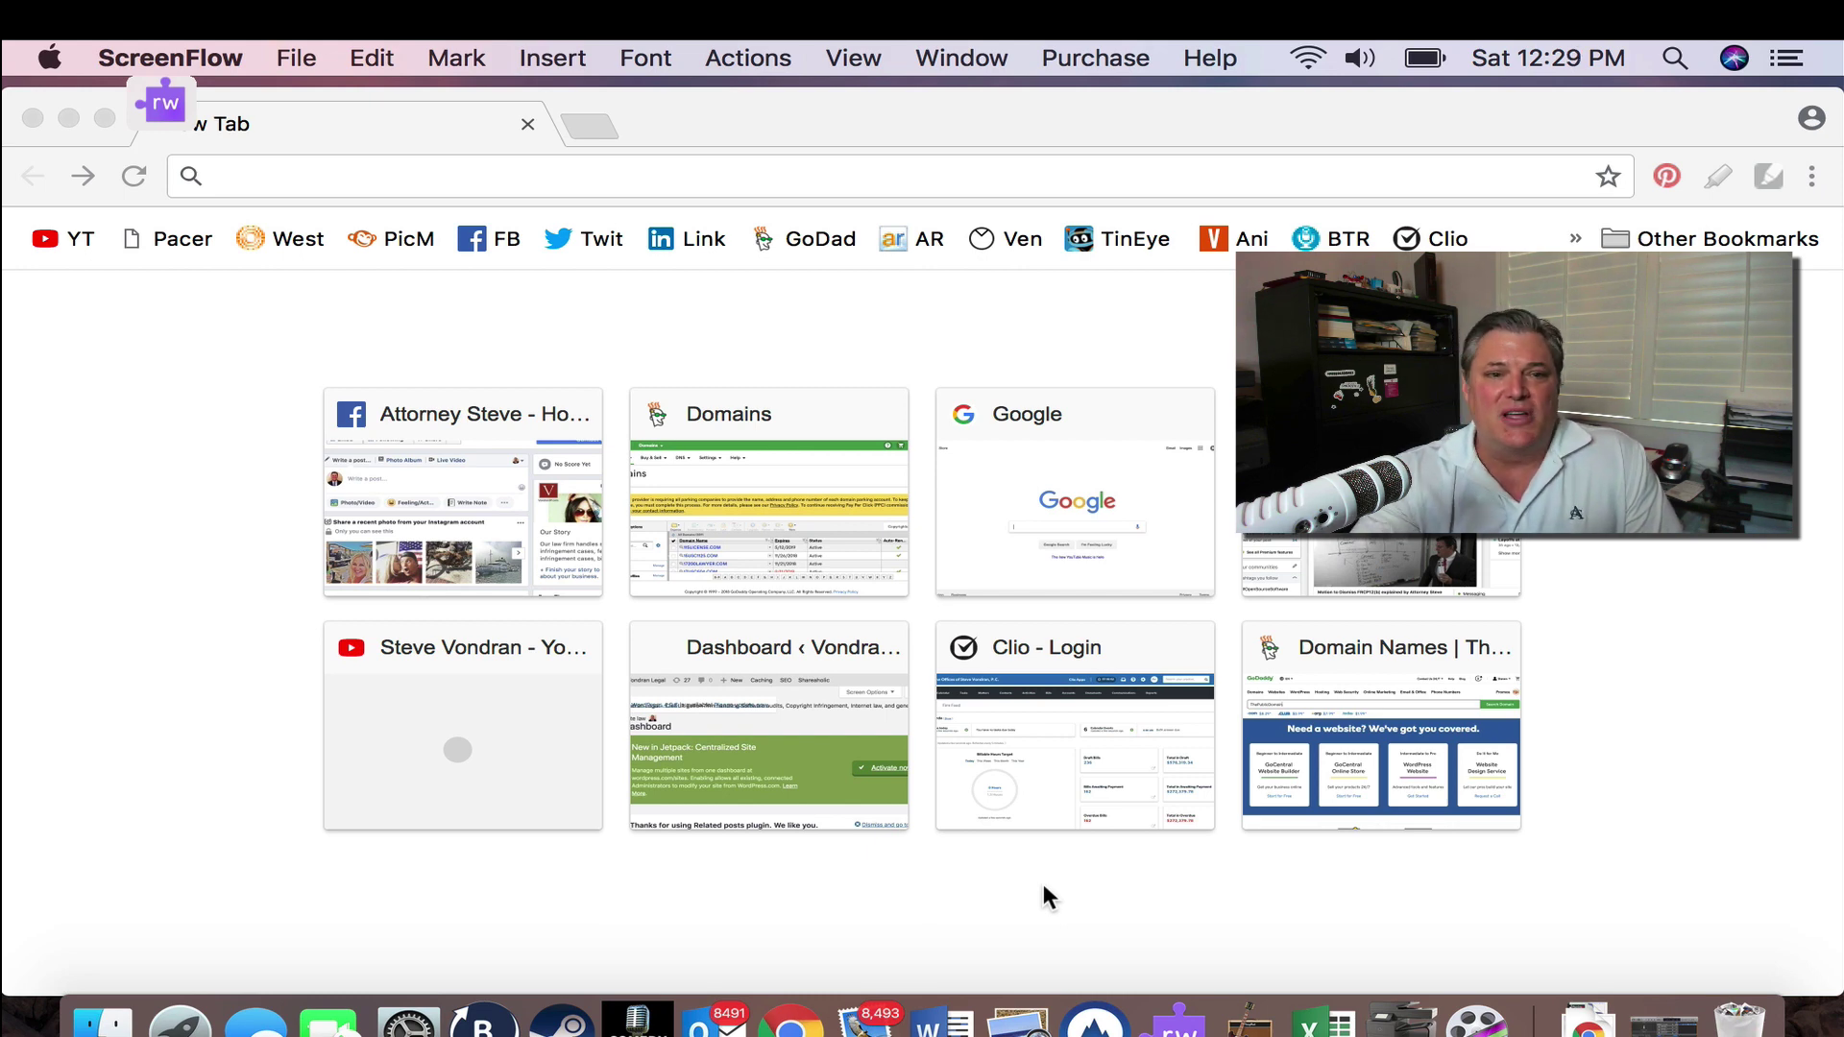
Open TinEye and drop the desktop Mona Lisa screenshot onto its upload box, yielding 47,726 matches
click(1081, 242)
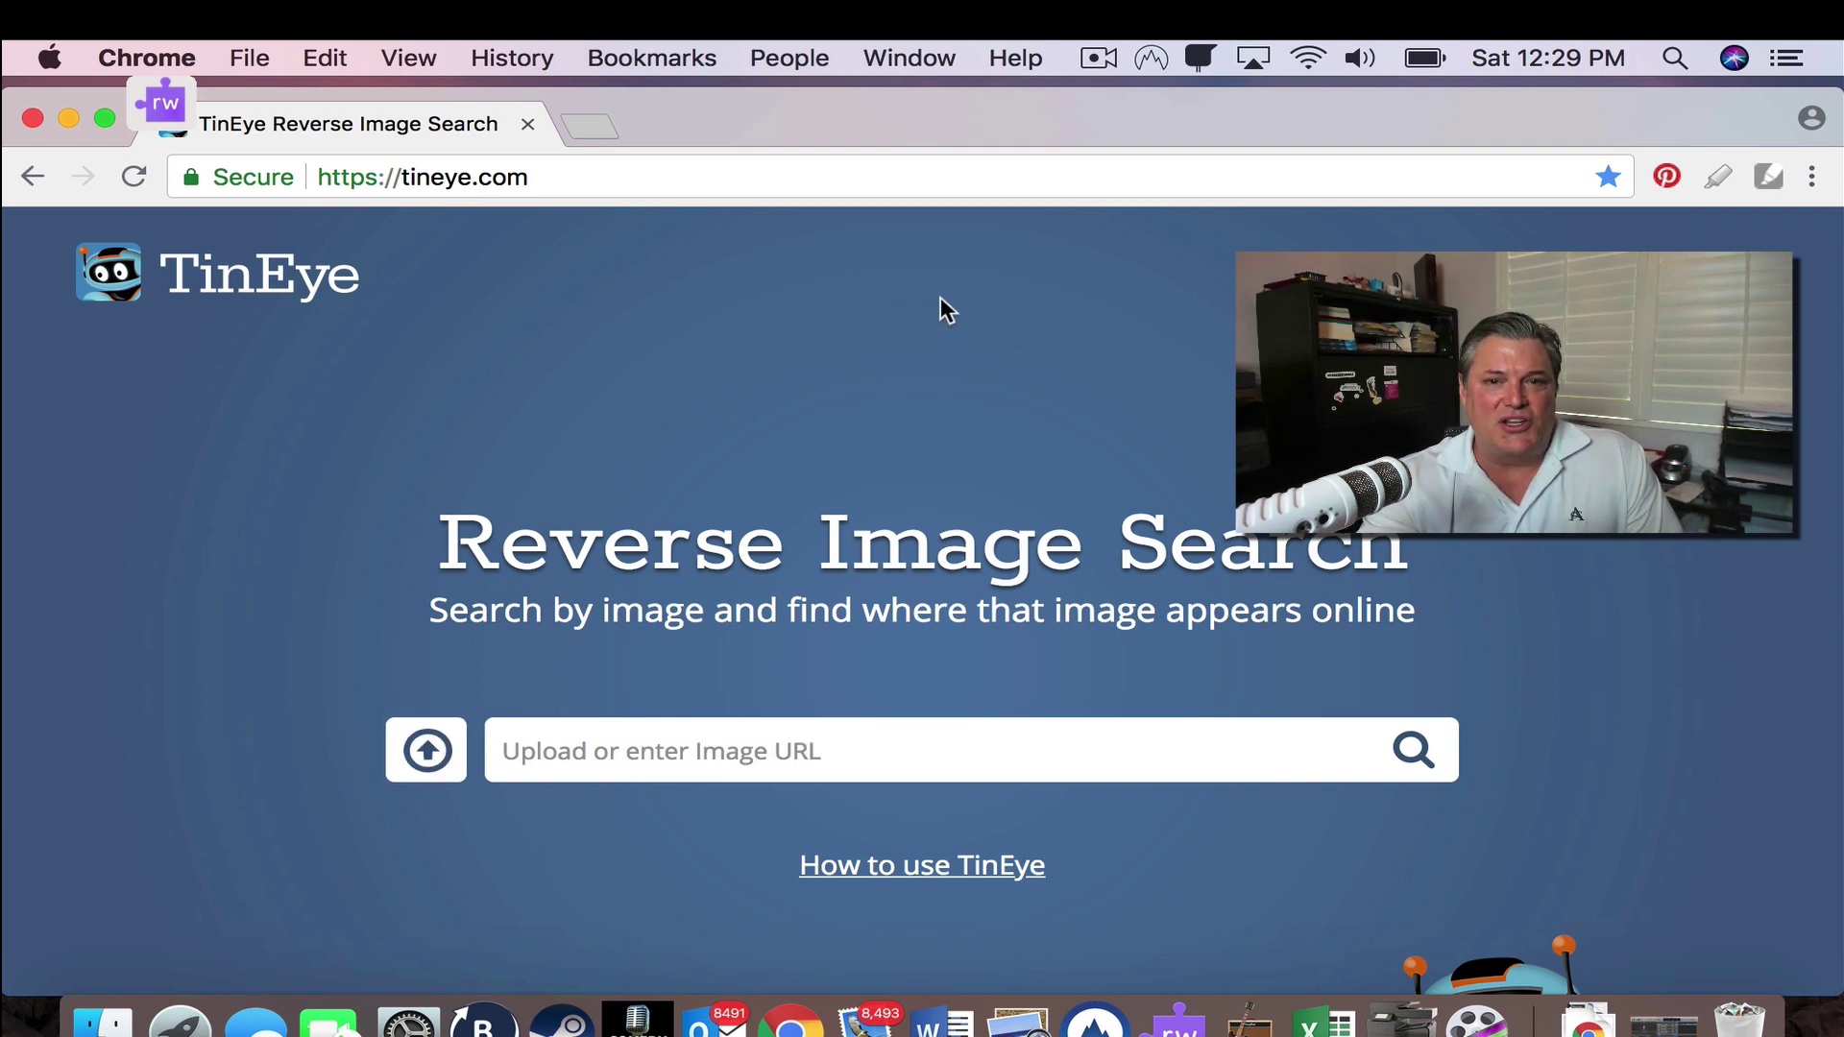
drag(955, 123, 960, 286)
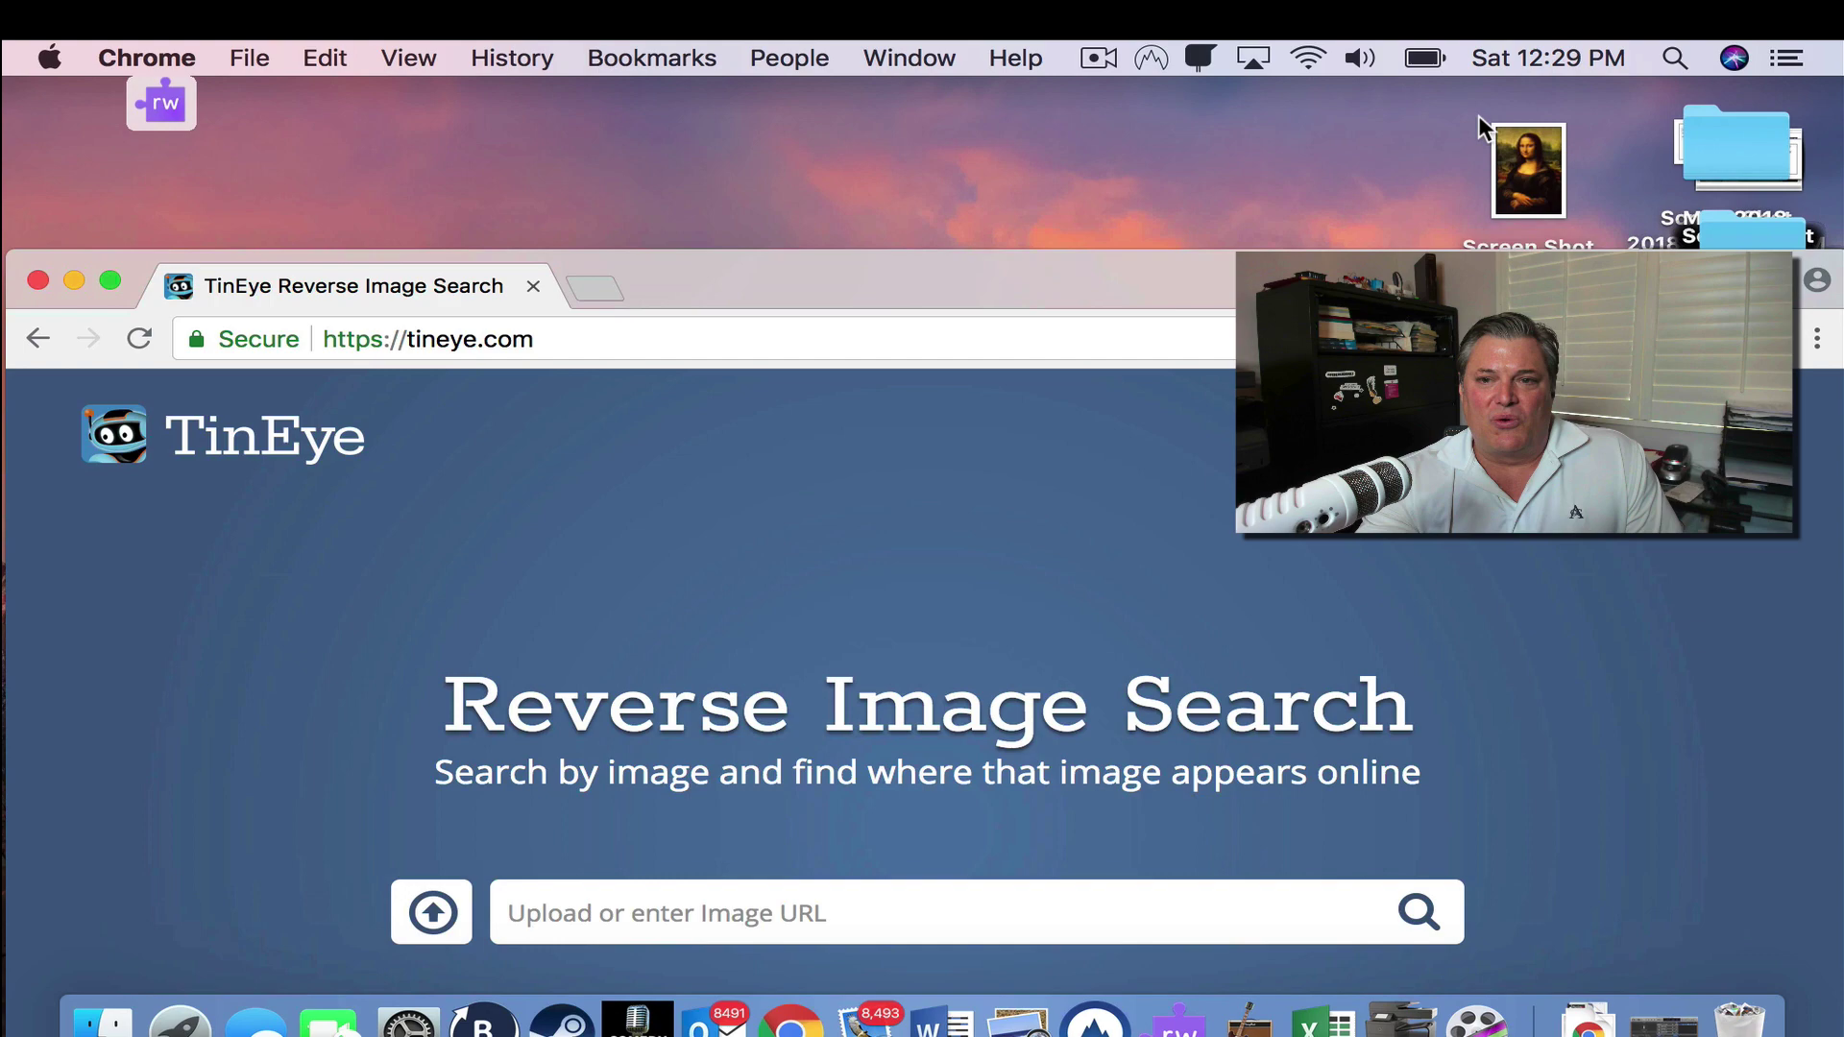
drag(1525, 146, 734, 904)
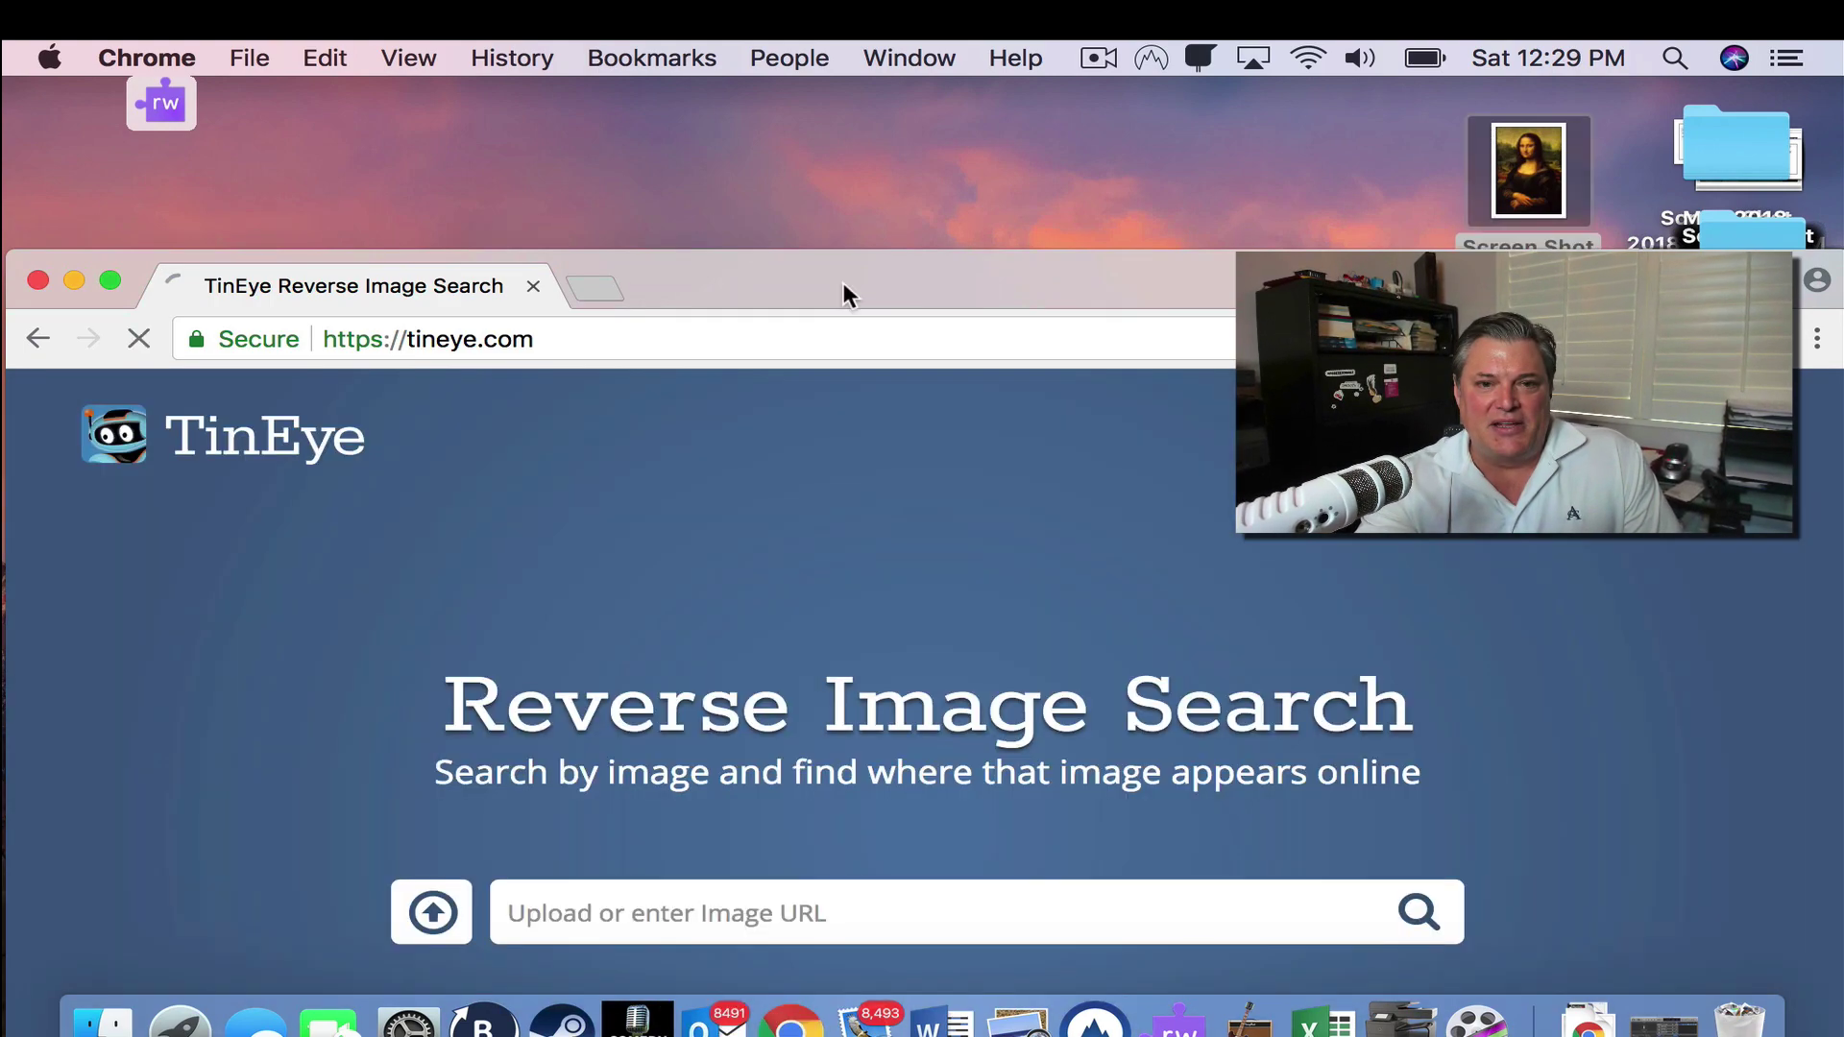
drag(844, 282, 900, 142)
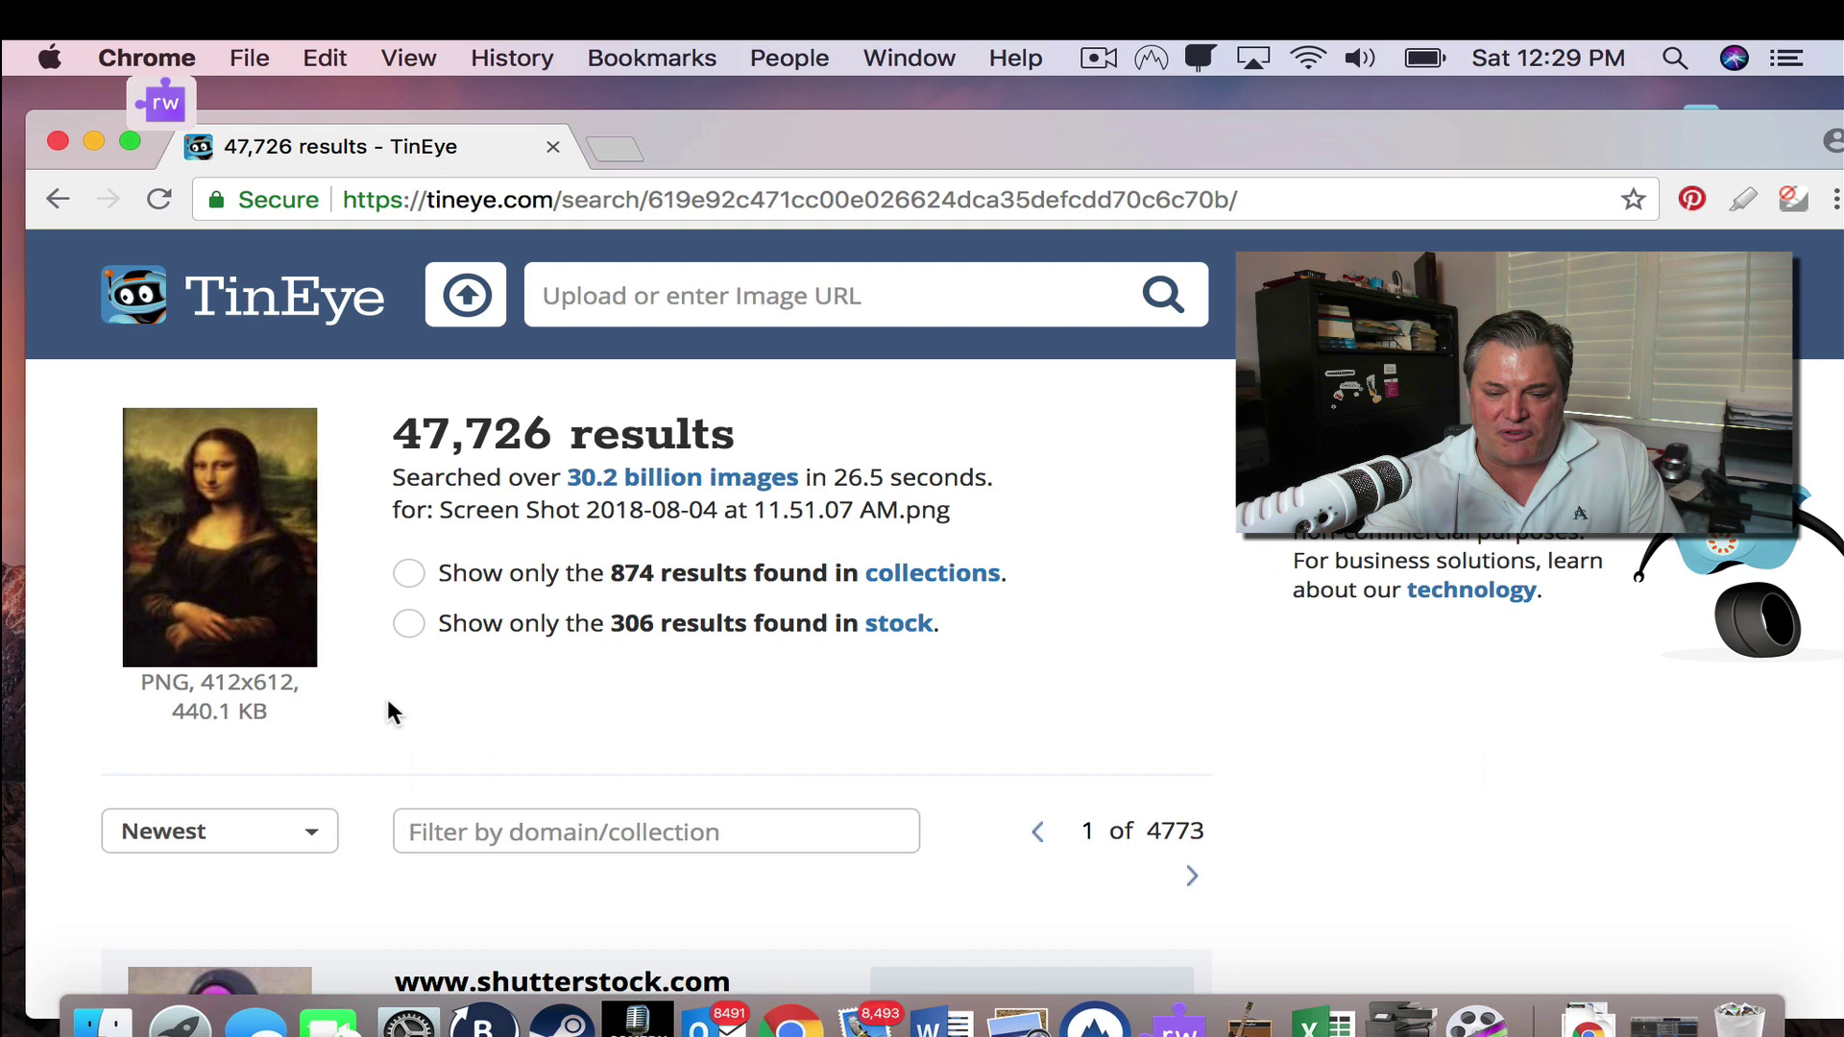
Change the result order from Newest to Best match and browse the shutterstock.com-led list
scroll(388, 703, down, 10)
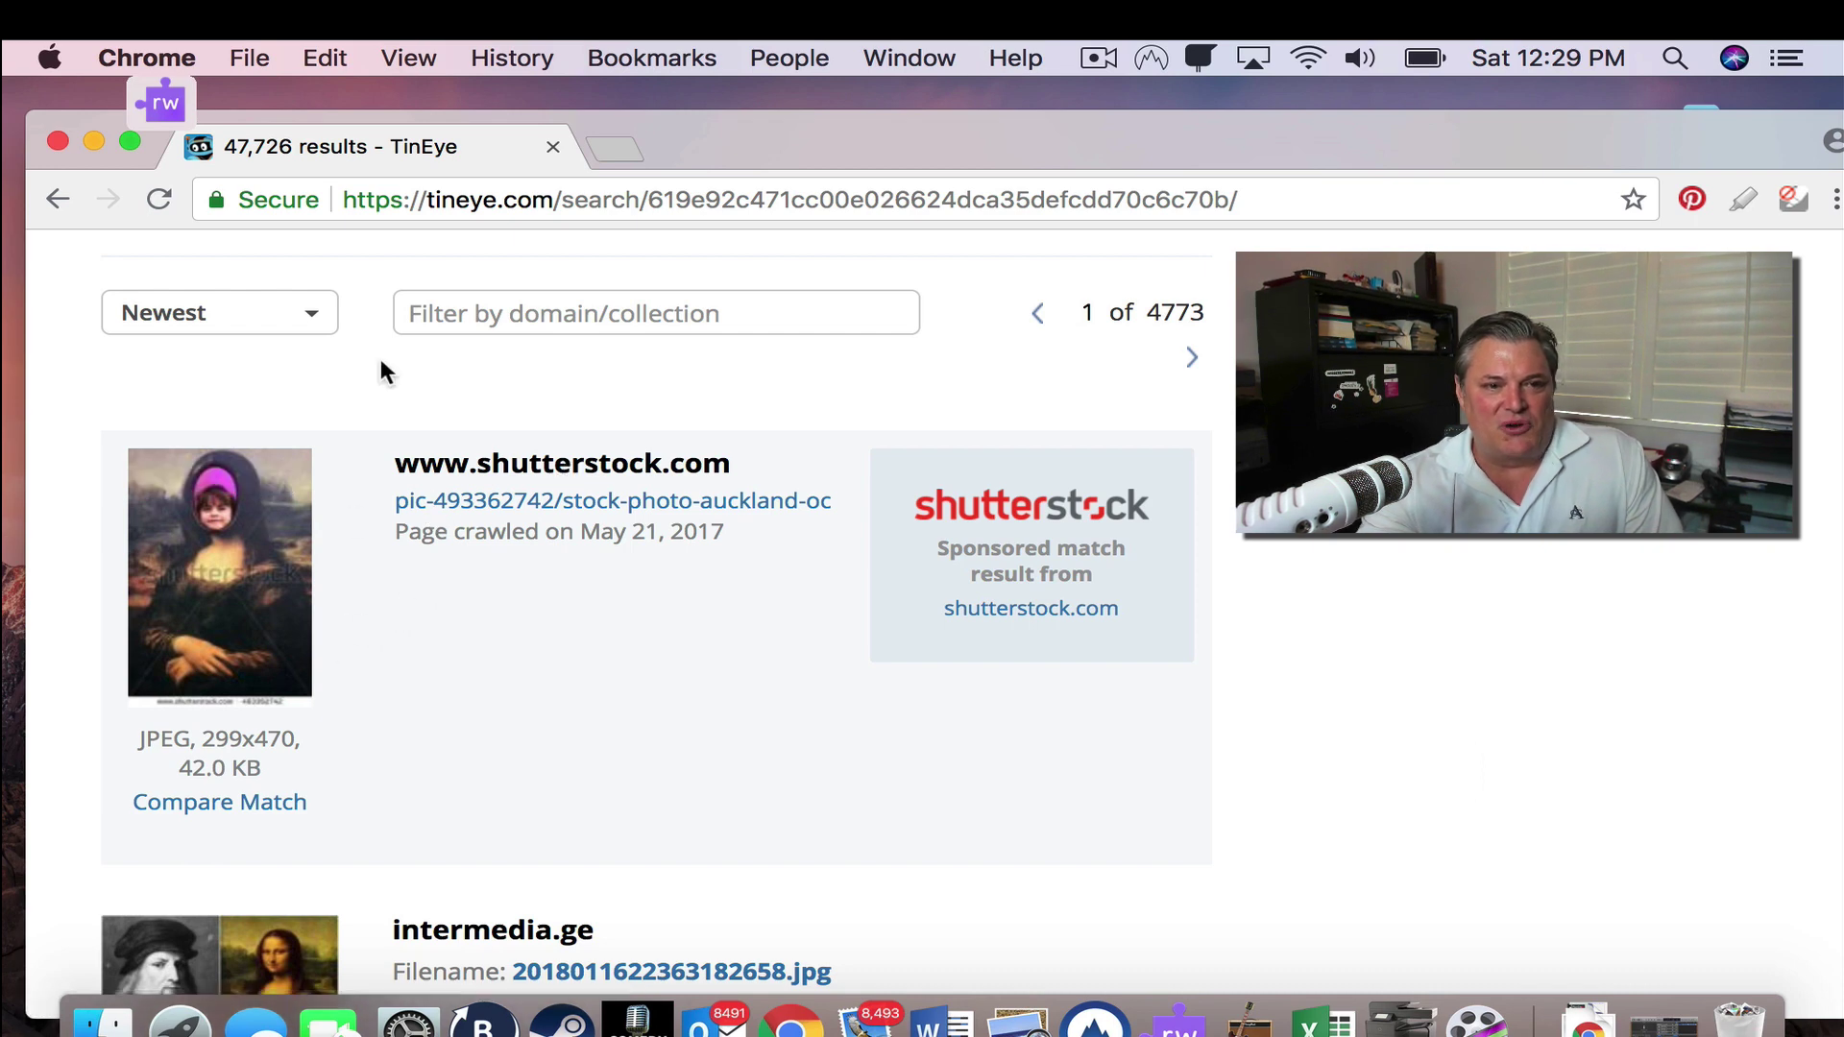
click(220, 332)
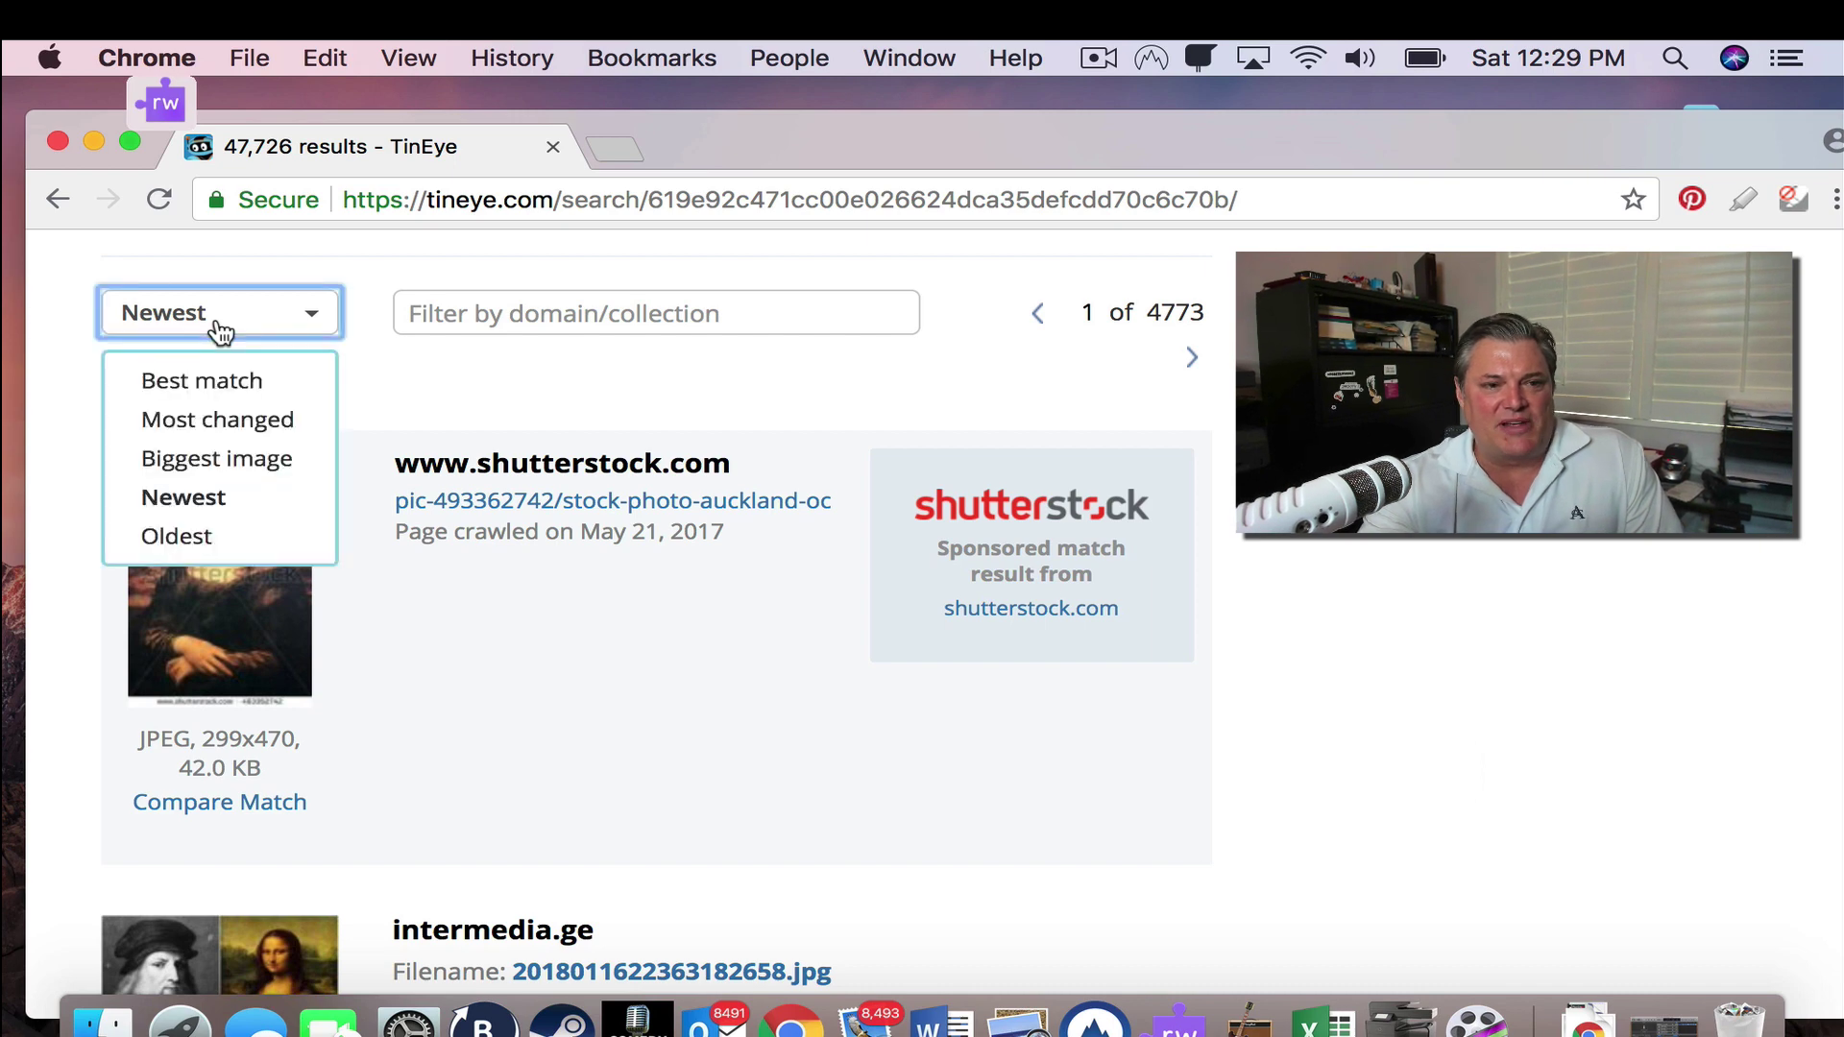
click(214, 380)
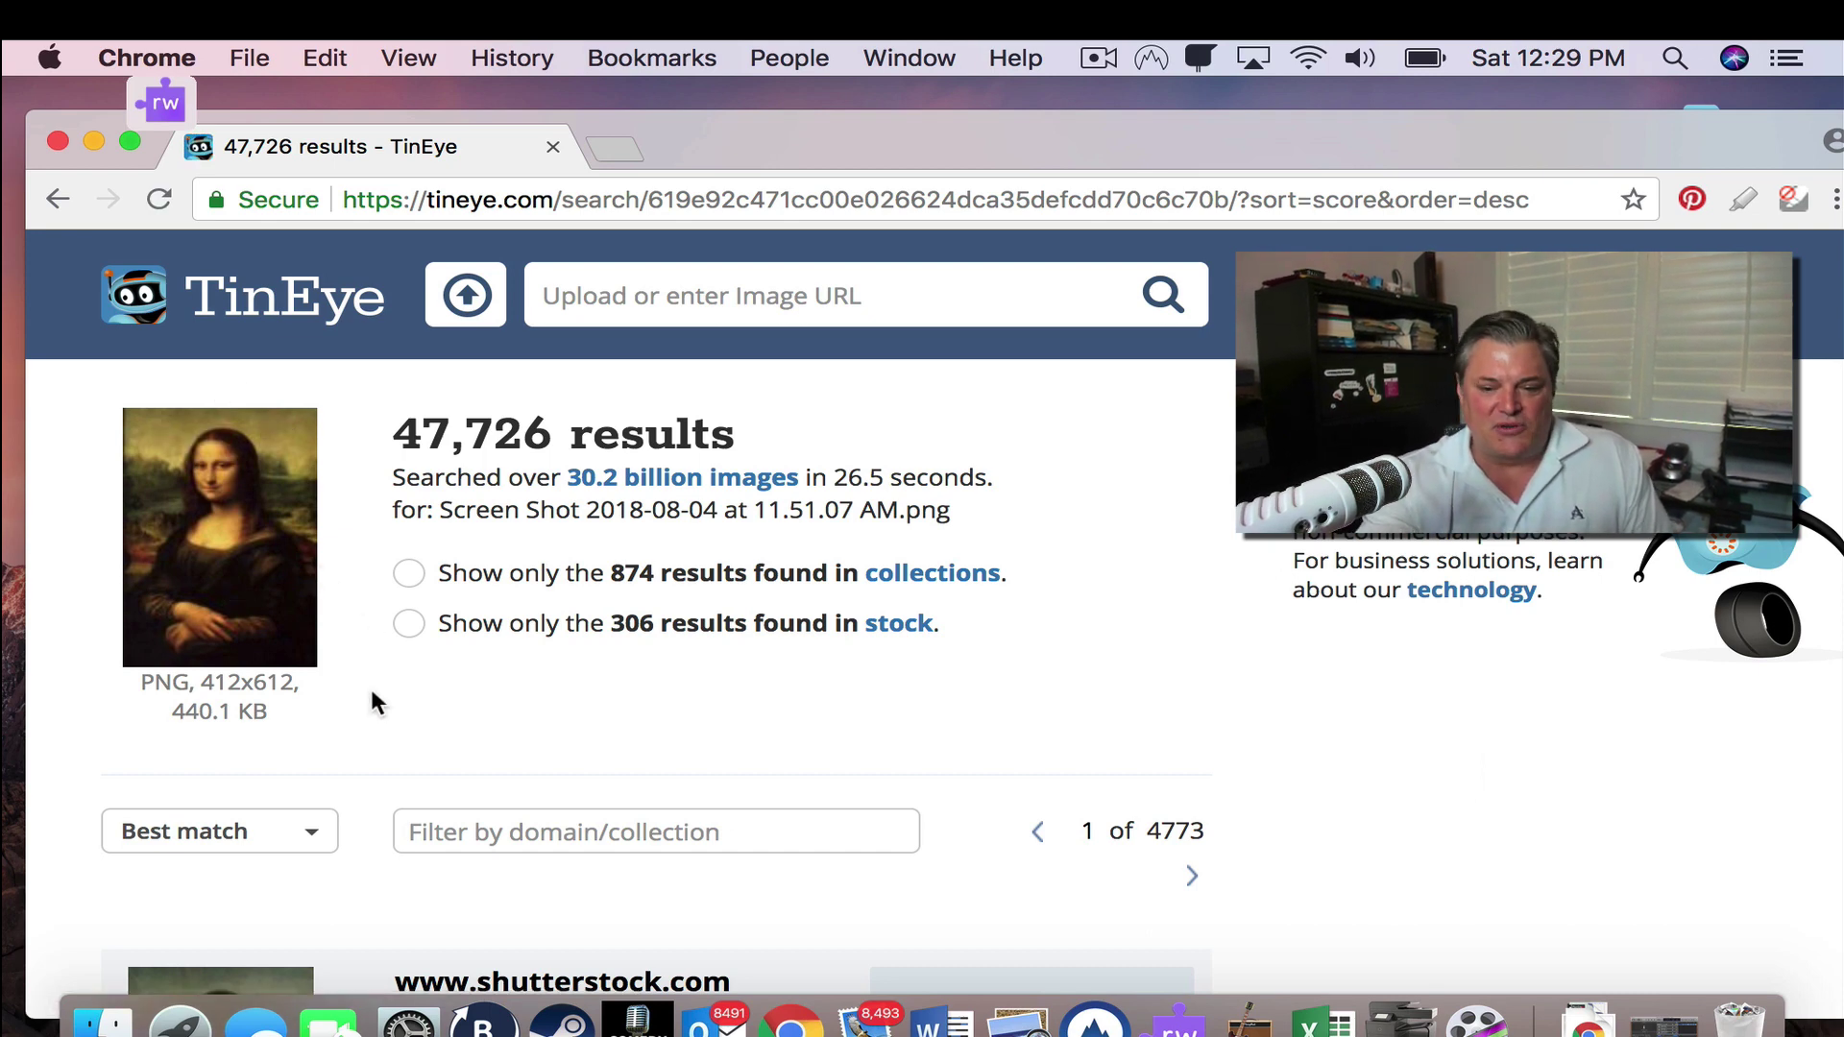
scroll(371, 683, down, 5)
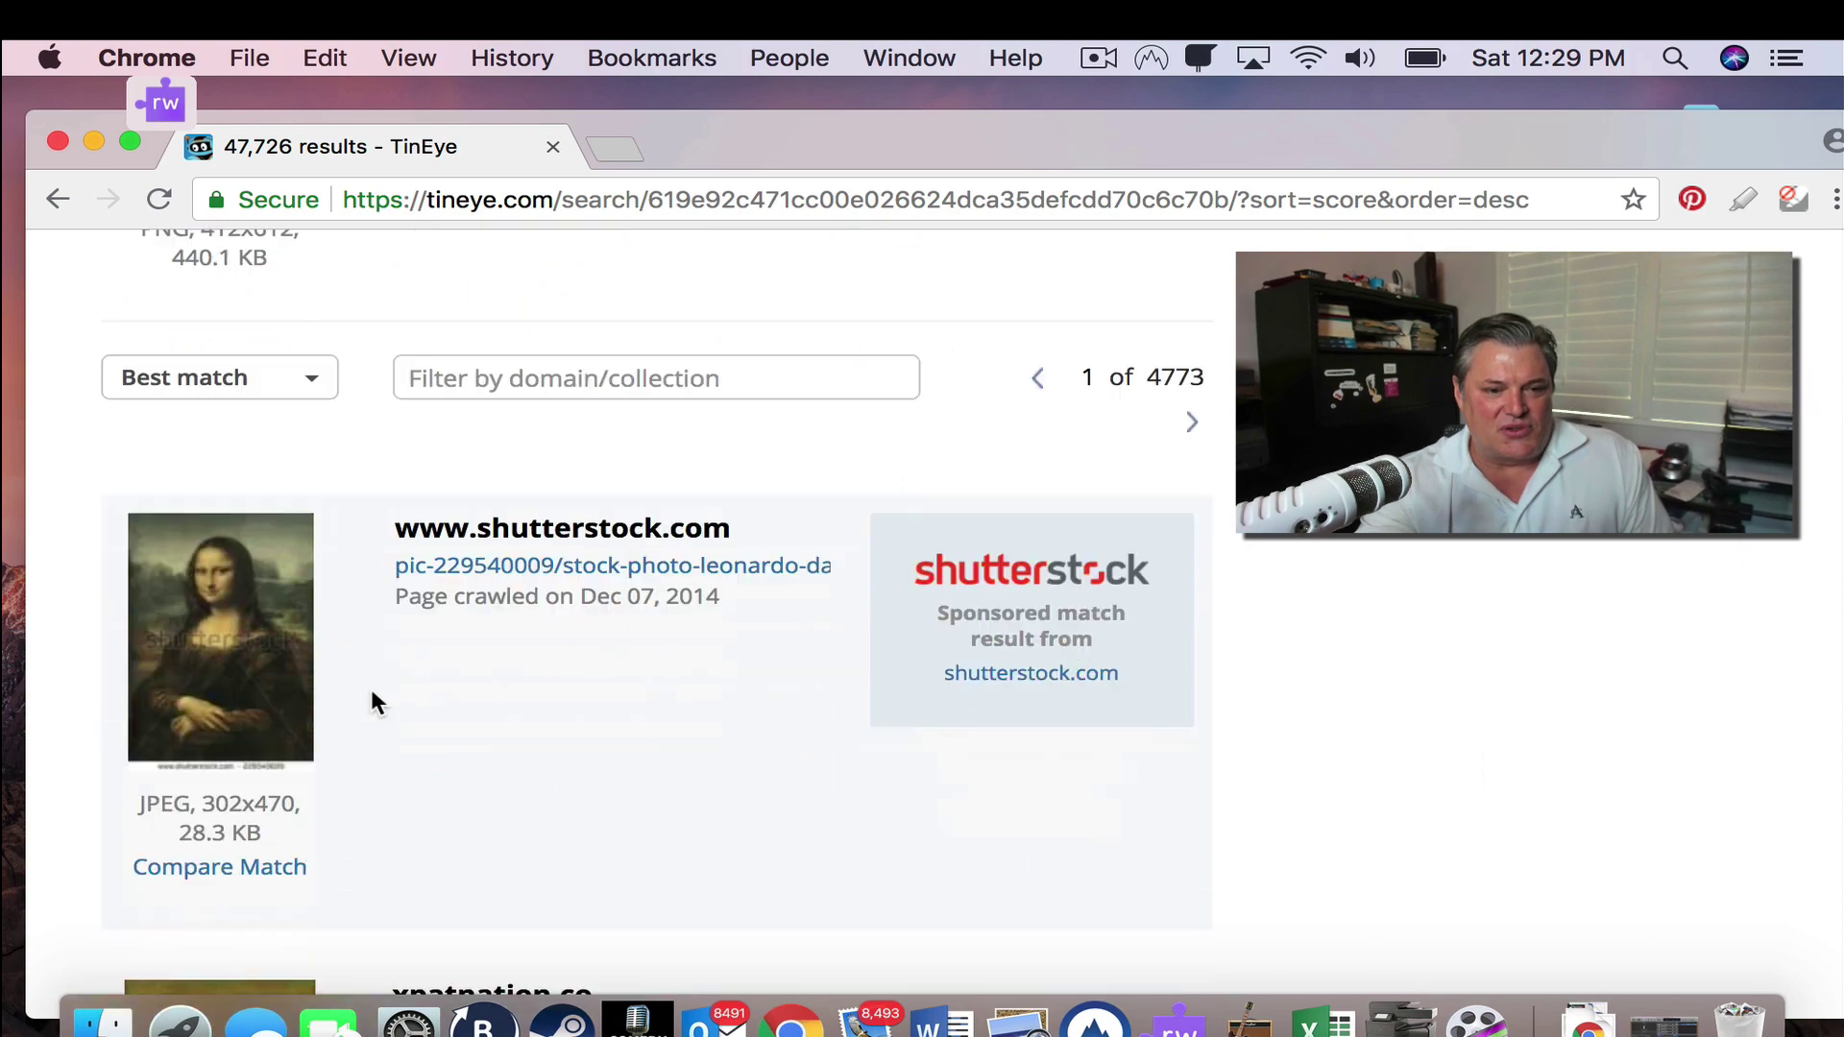
scroll(370, 688, down, 9)
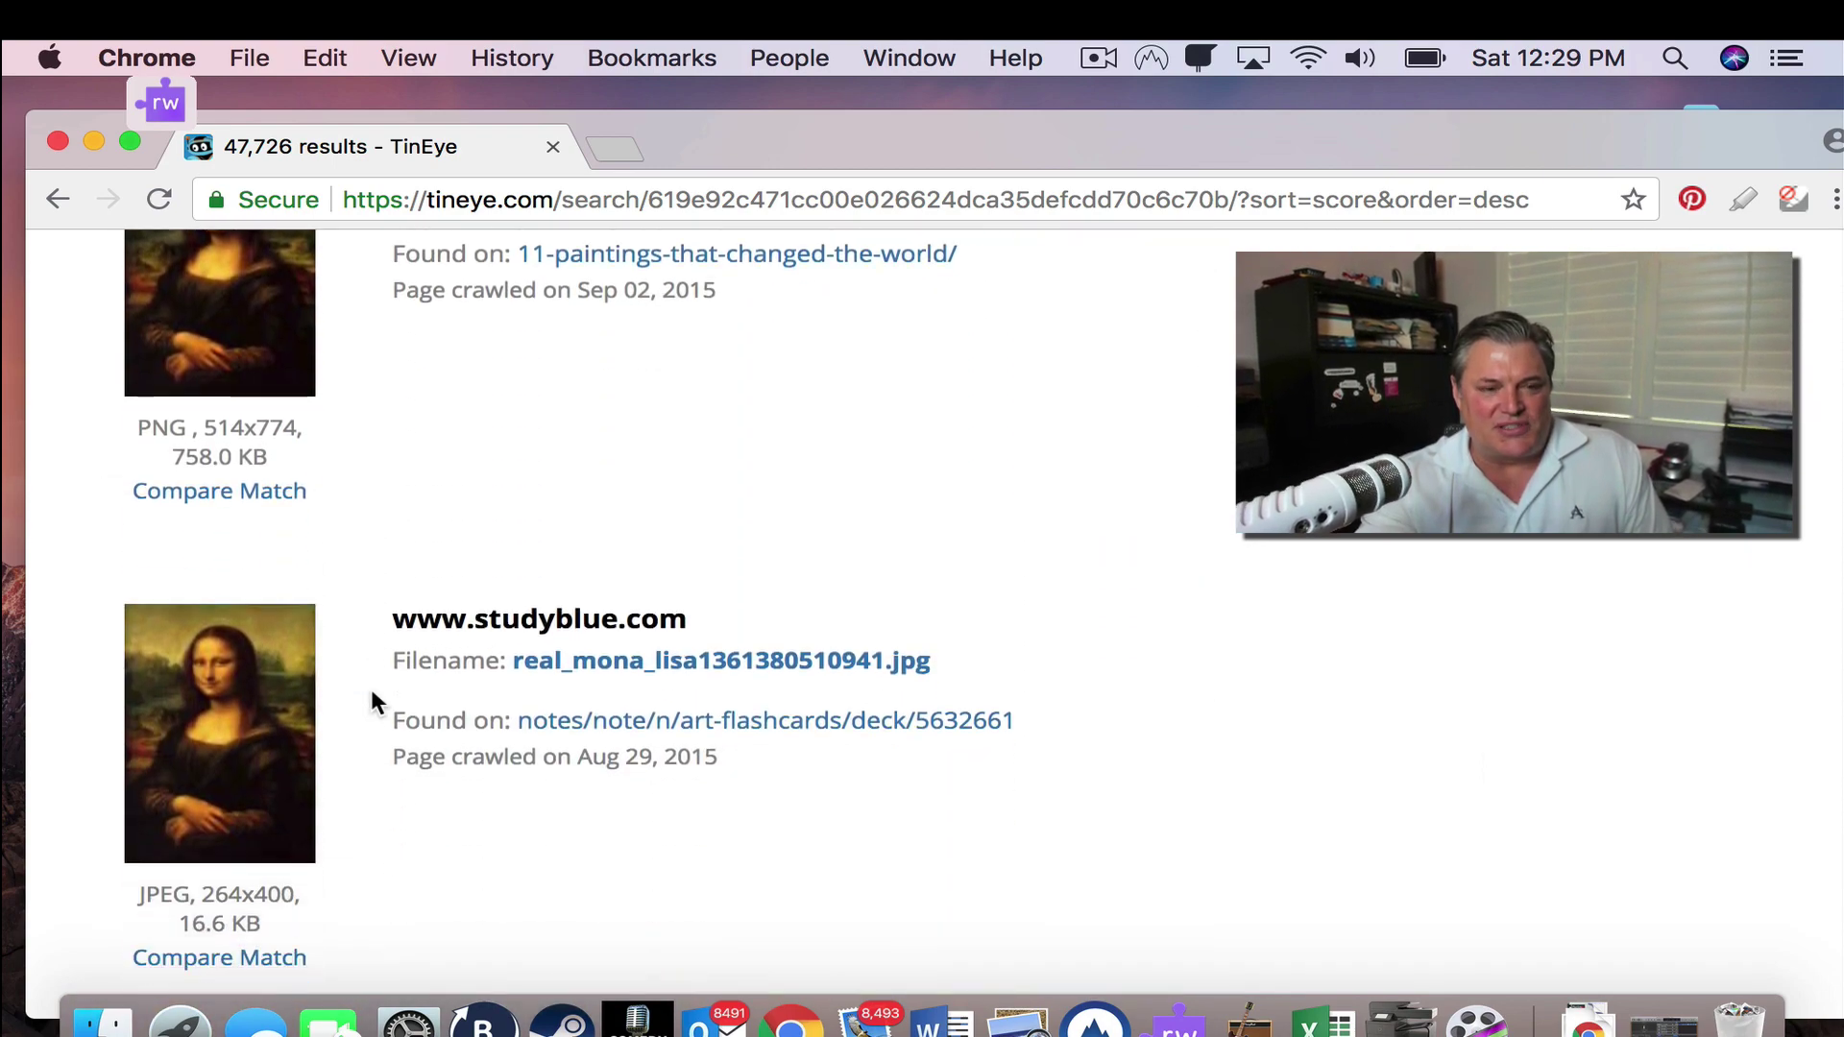
scroll(371, 689, up, 10)
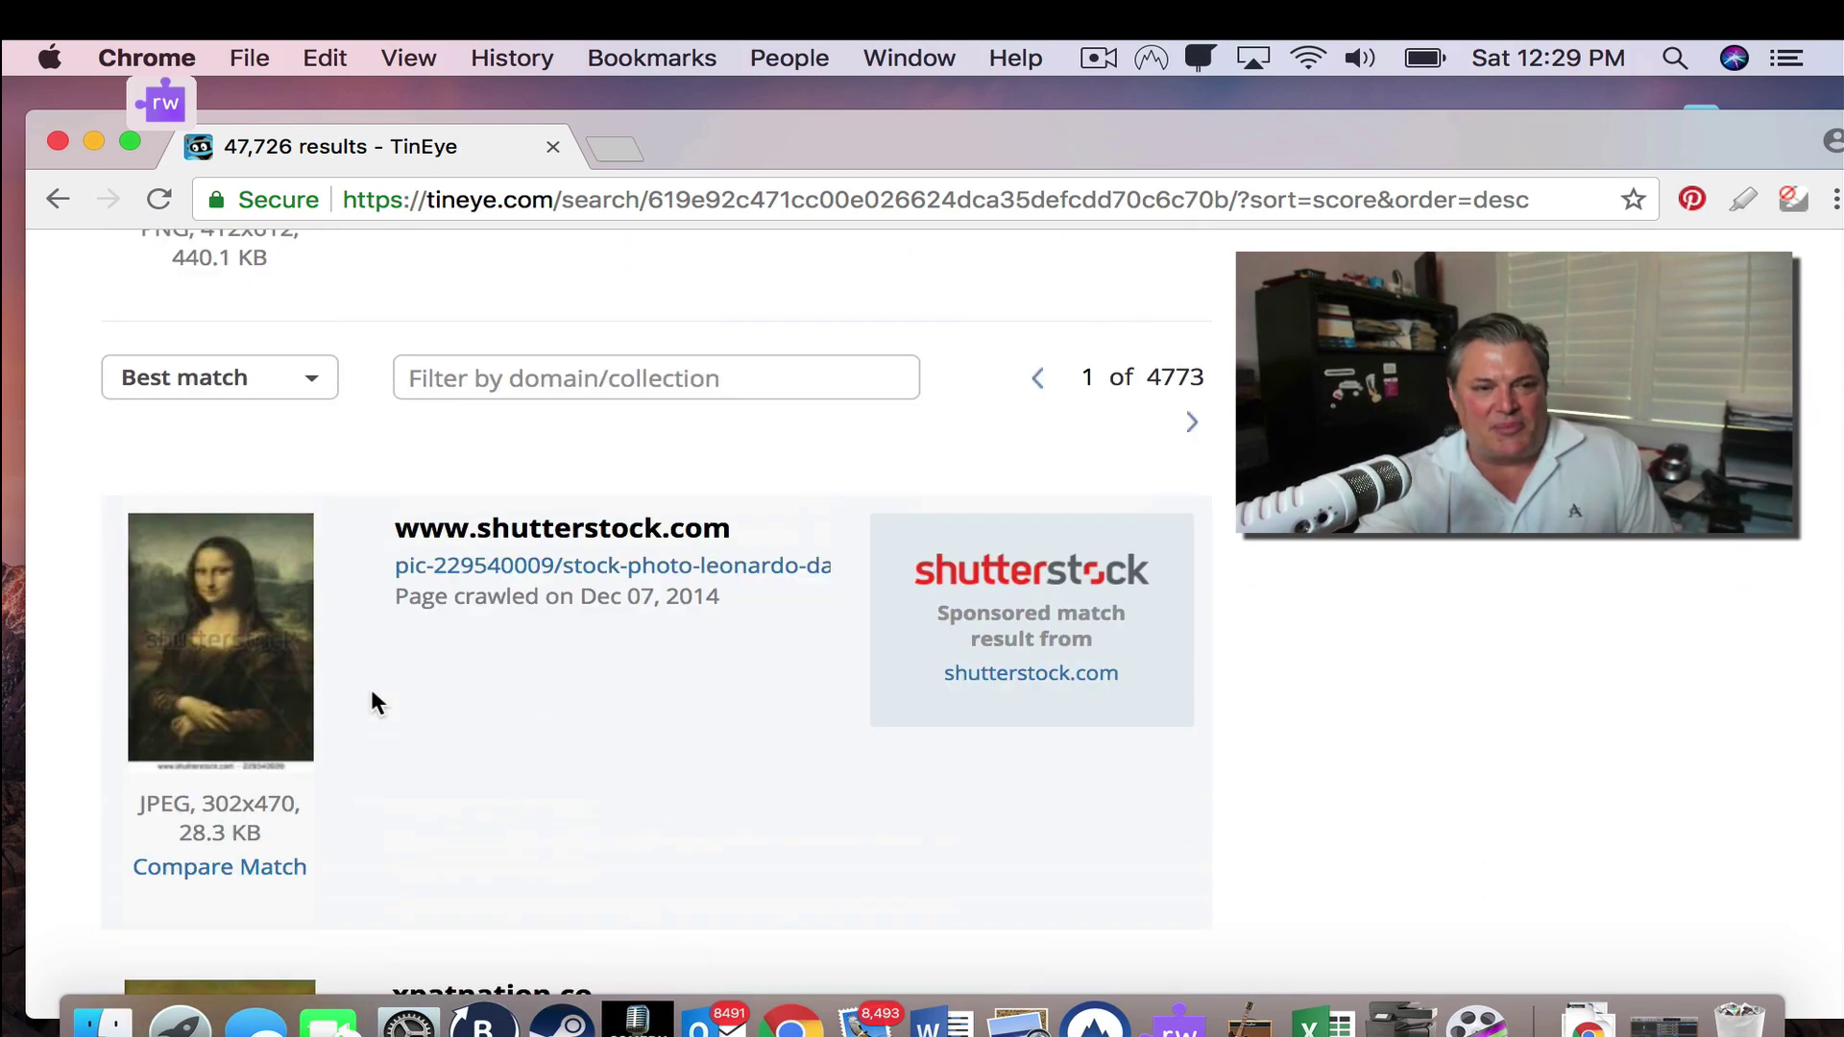
scroll(371, 689, up, 4)
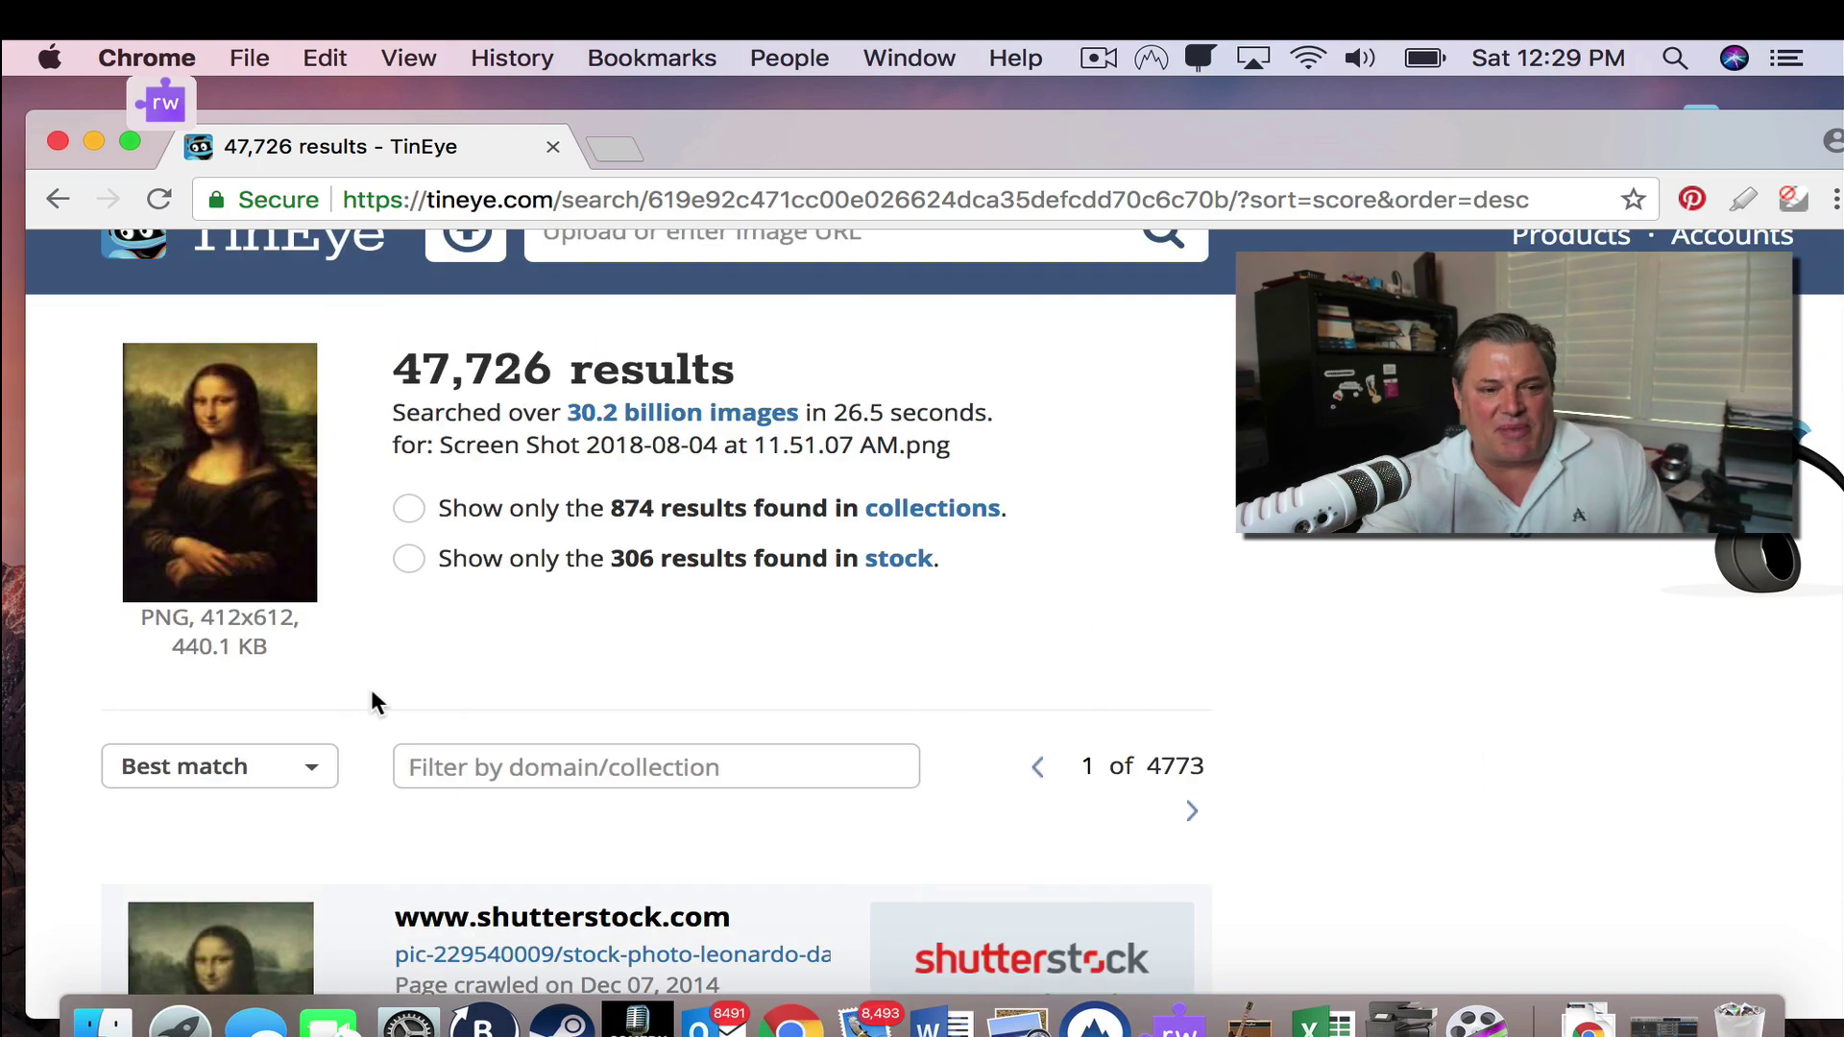
scroll(371, 688, down, 2)
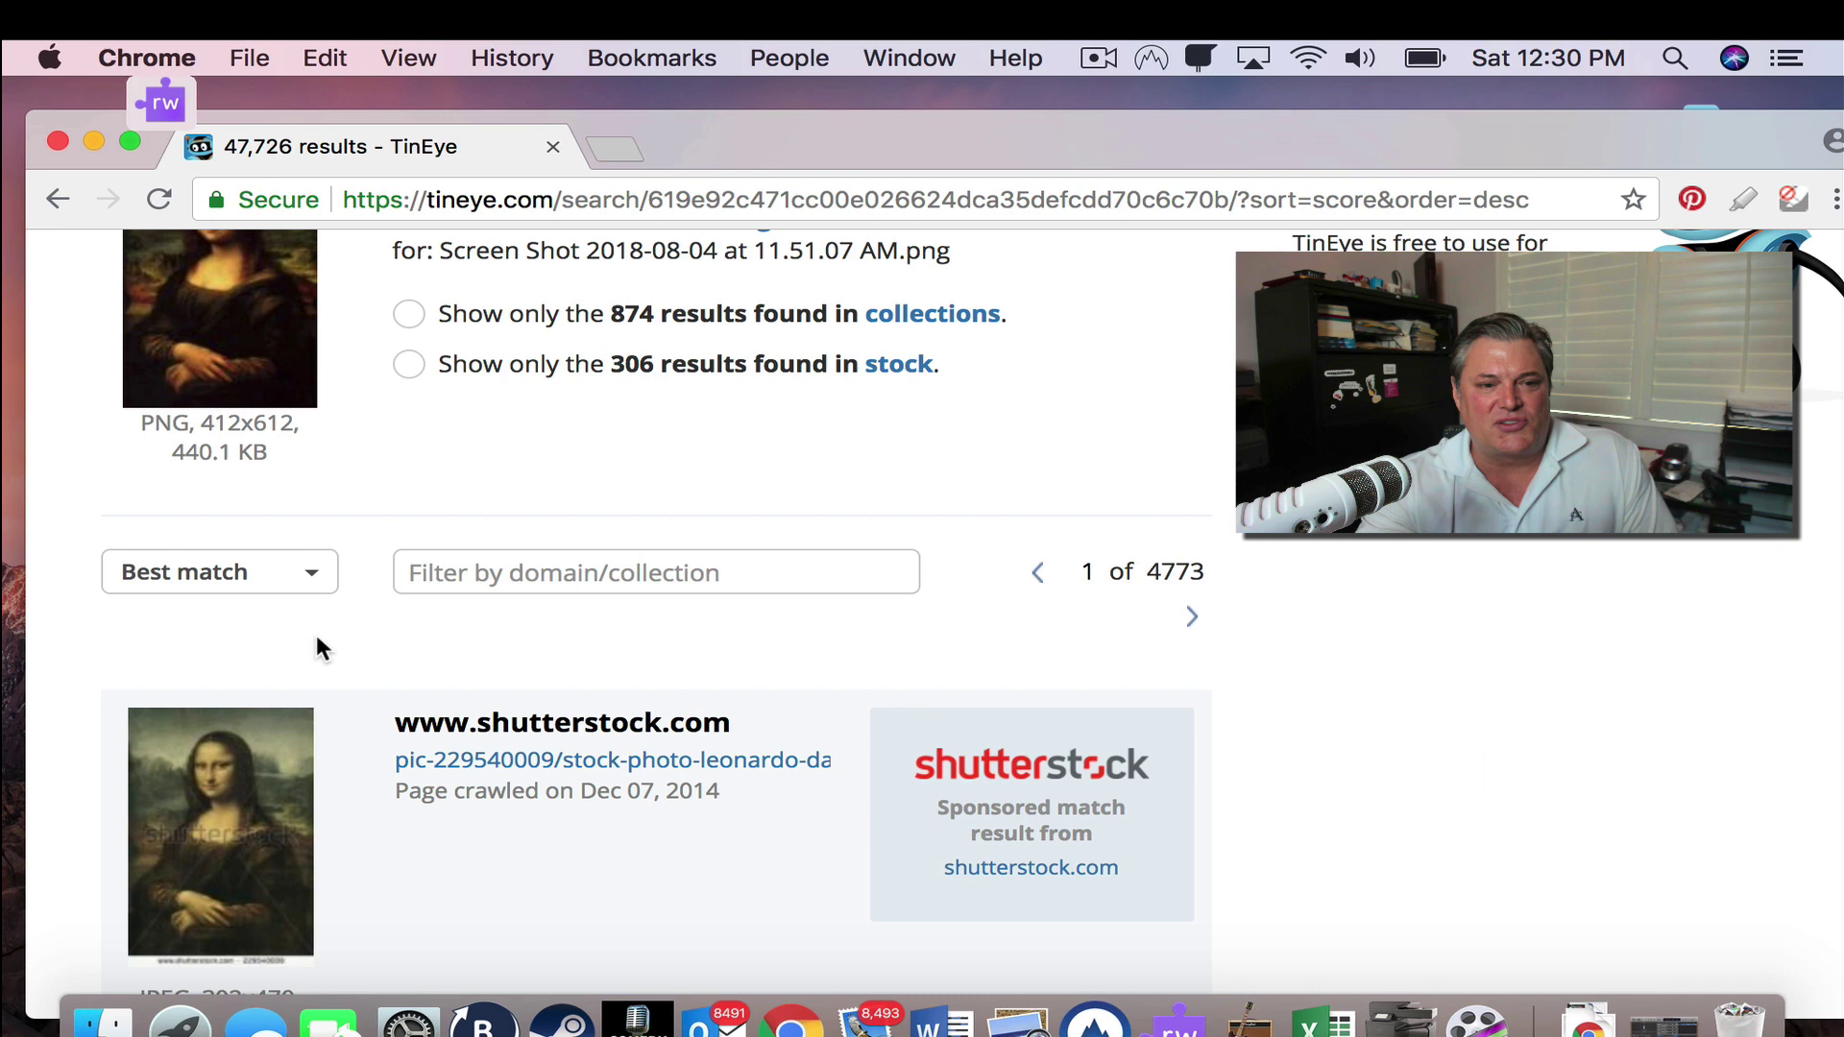
Reorder the results by Most changed and bring up link options for the first shutterstock stamp match
click(242, 593)
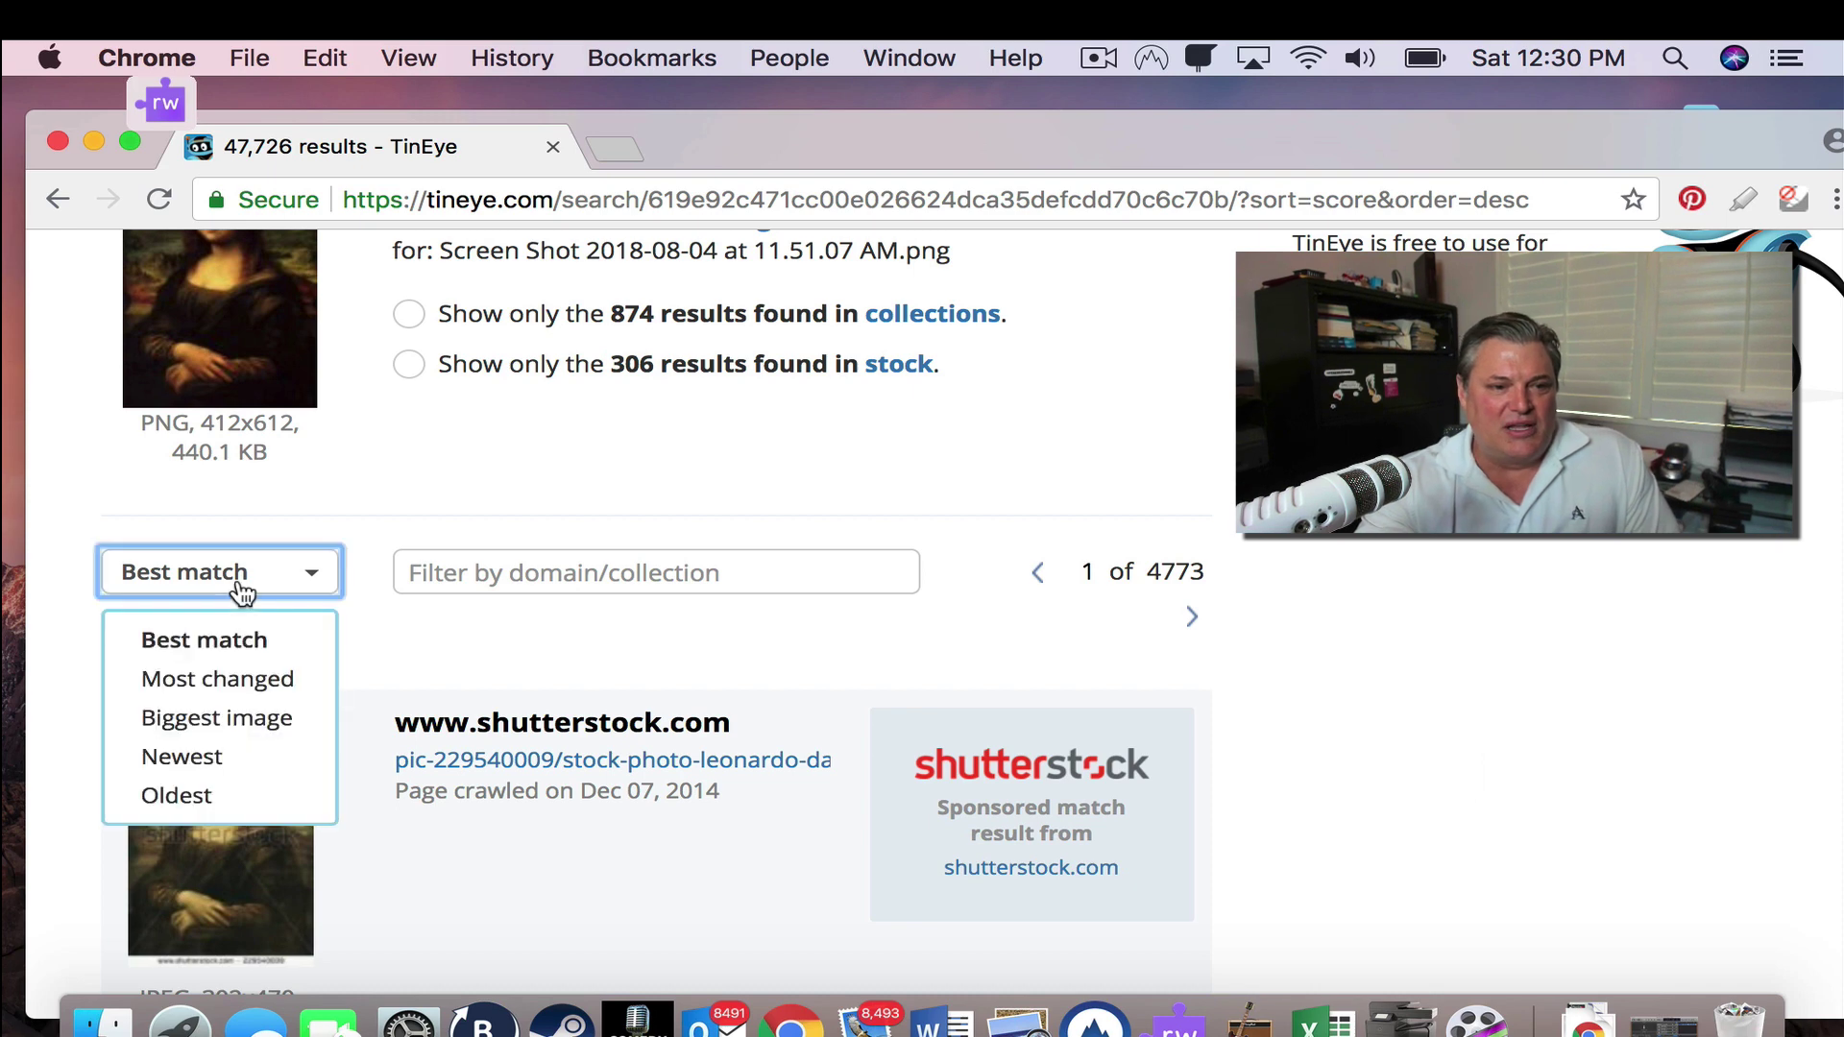
click(272, 688)
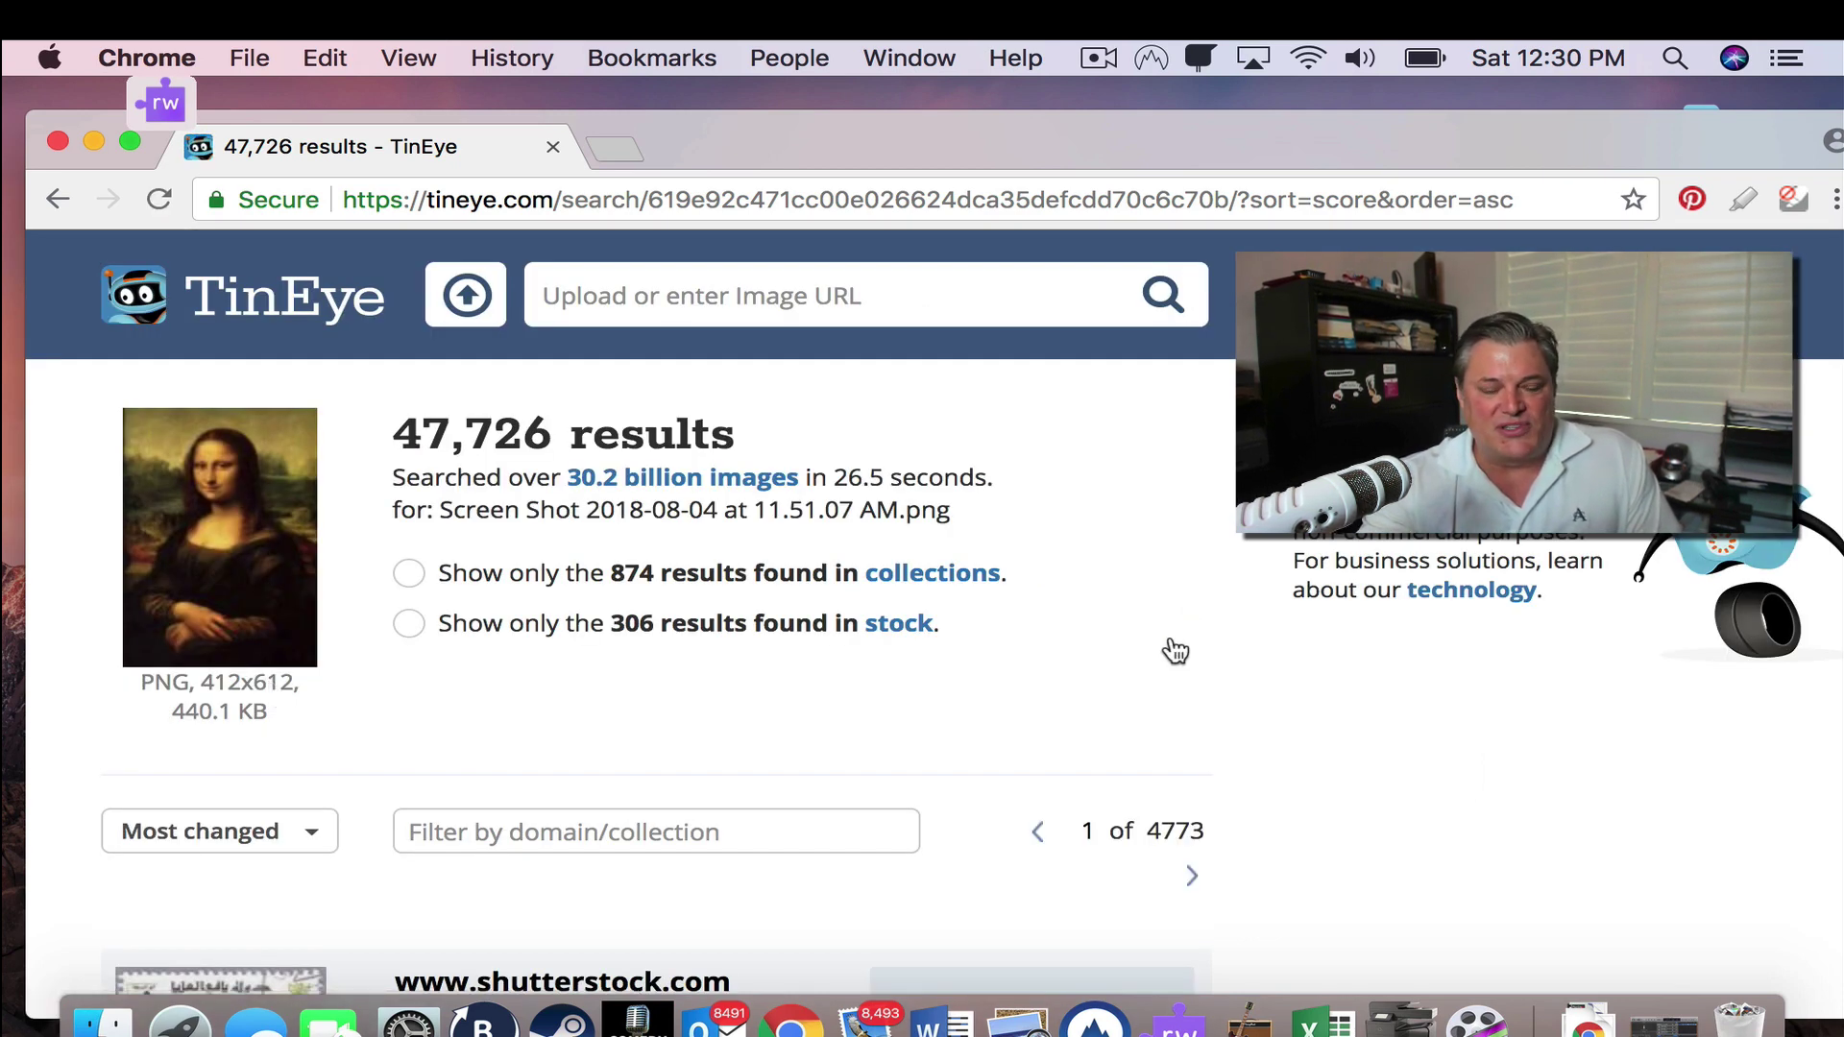
scroll(1174, 651, down, 5)
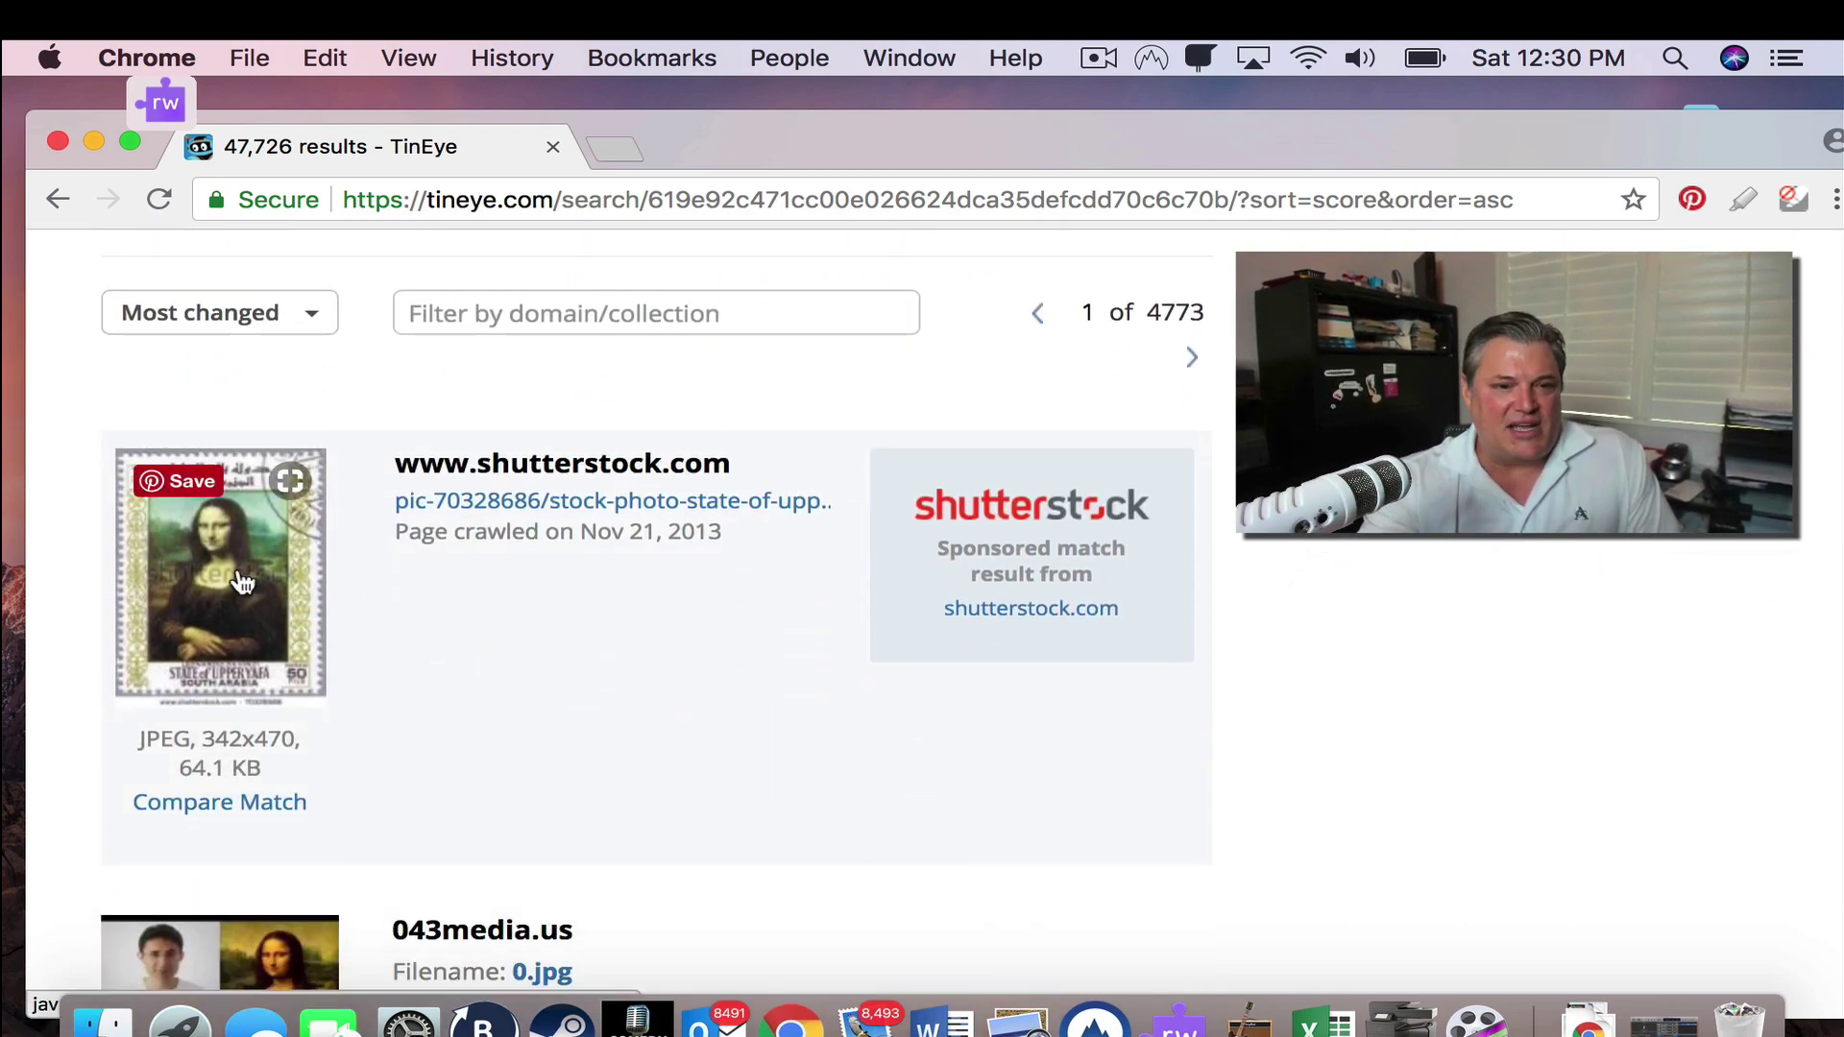
right_click(498, 506)
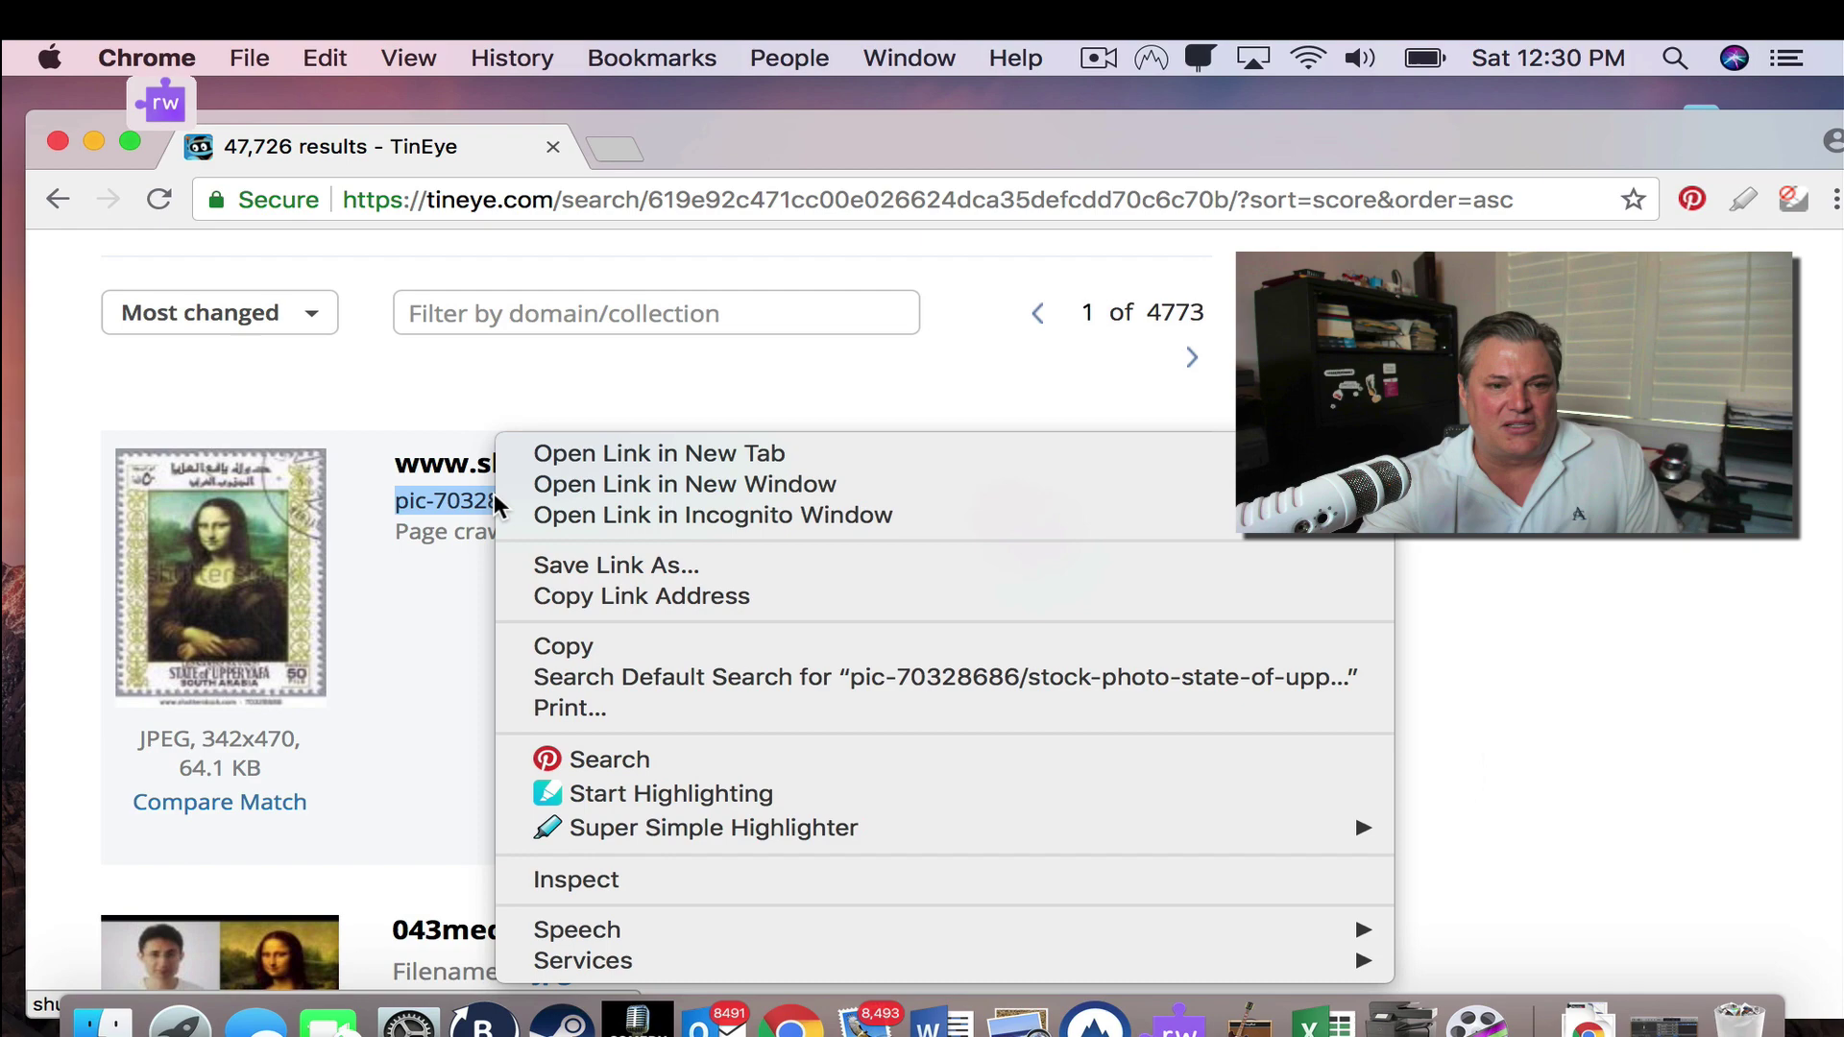
Open the Shutterstock 'State of Upper Yafa' Mona Lisa stamp page in a new window and look it over
click(567, 486)
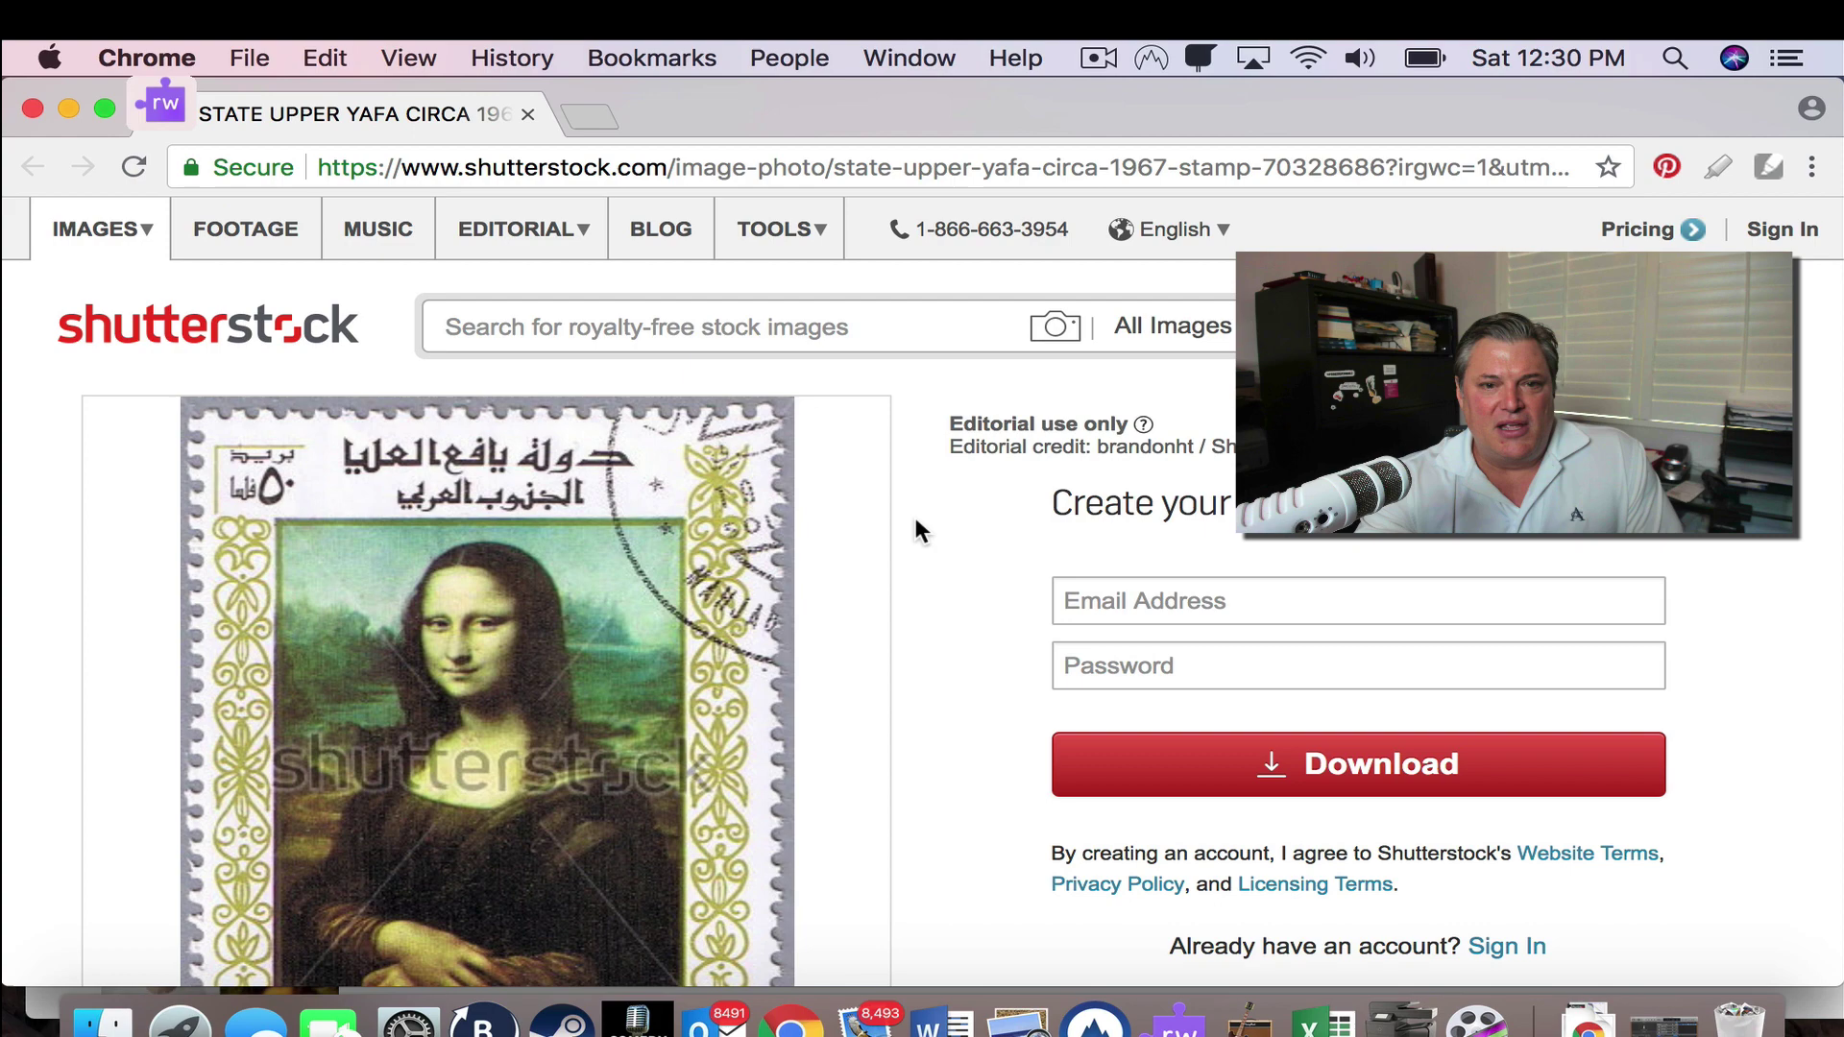
scroll(920, 595, down, 5)
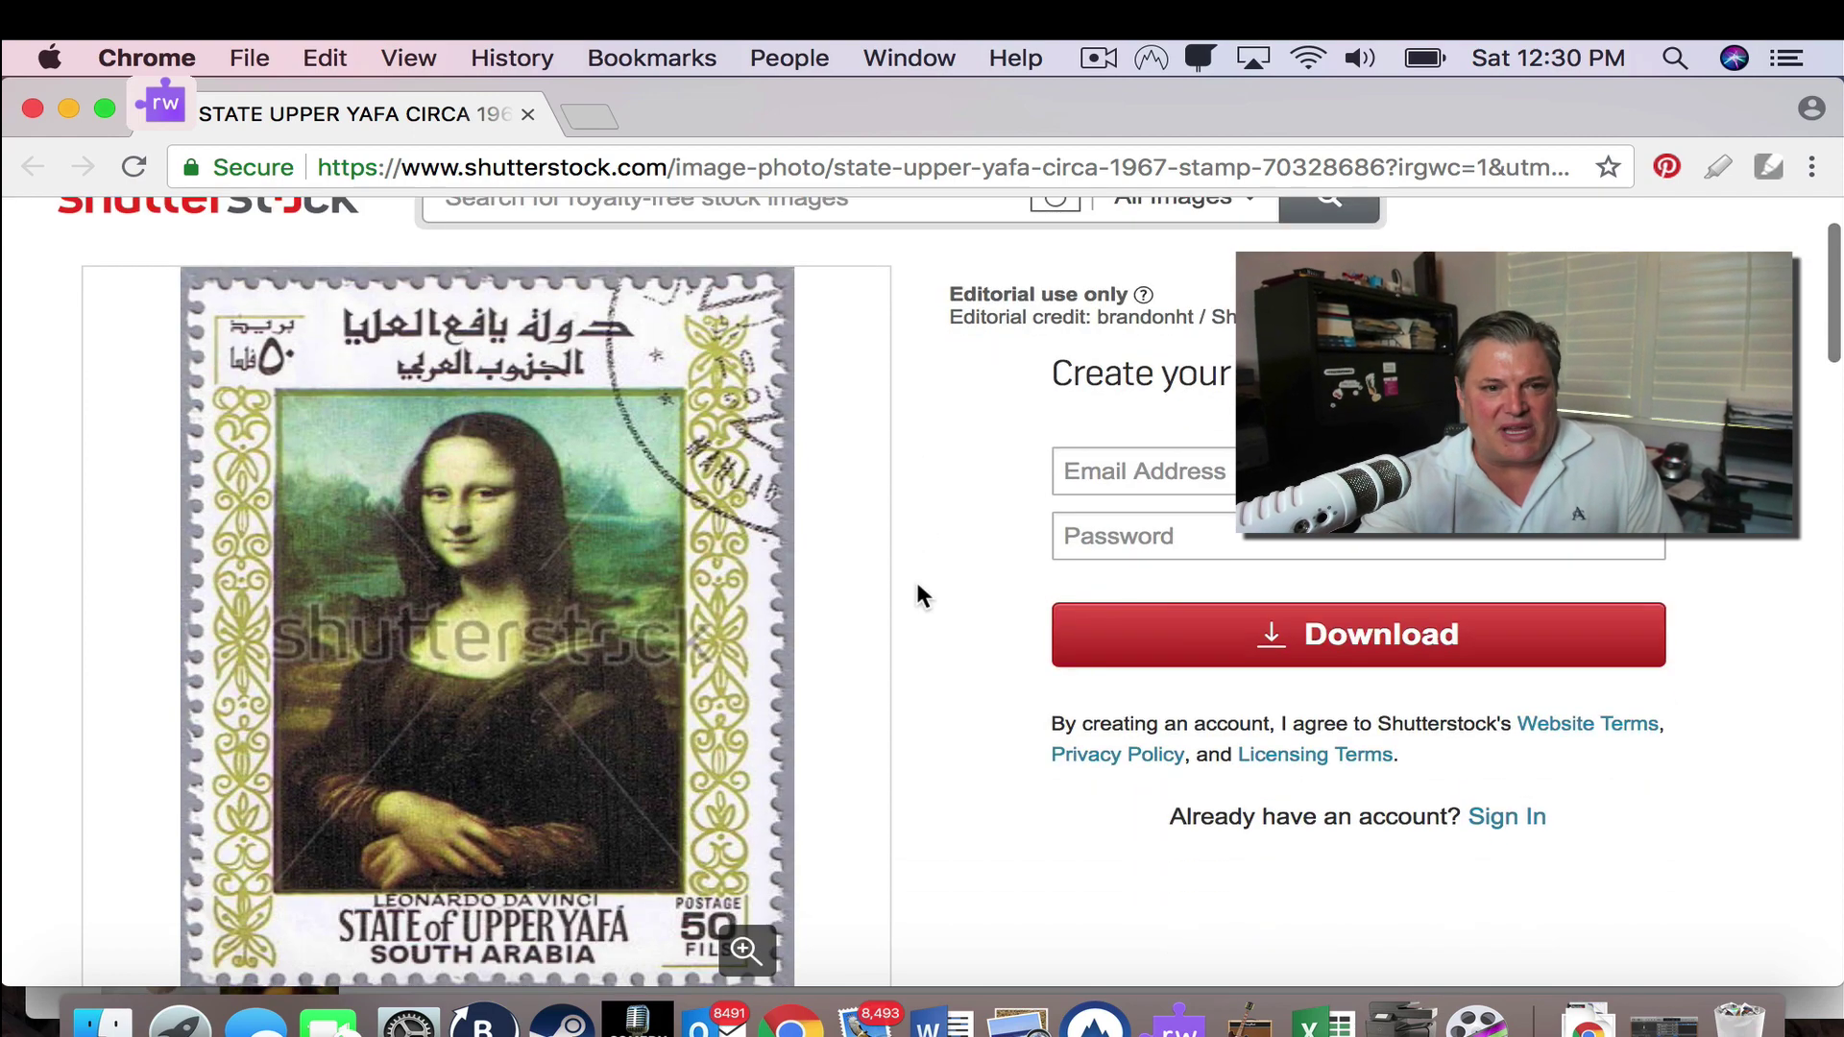
scroll(917, 586, up, 1)
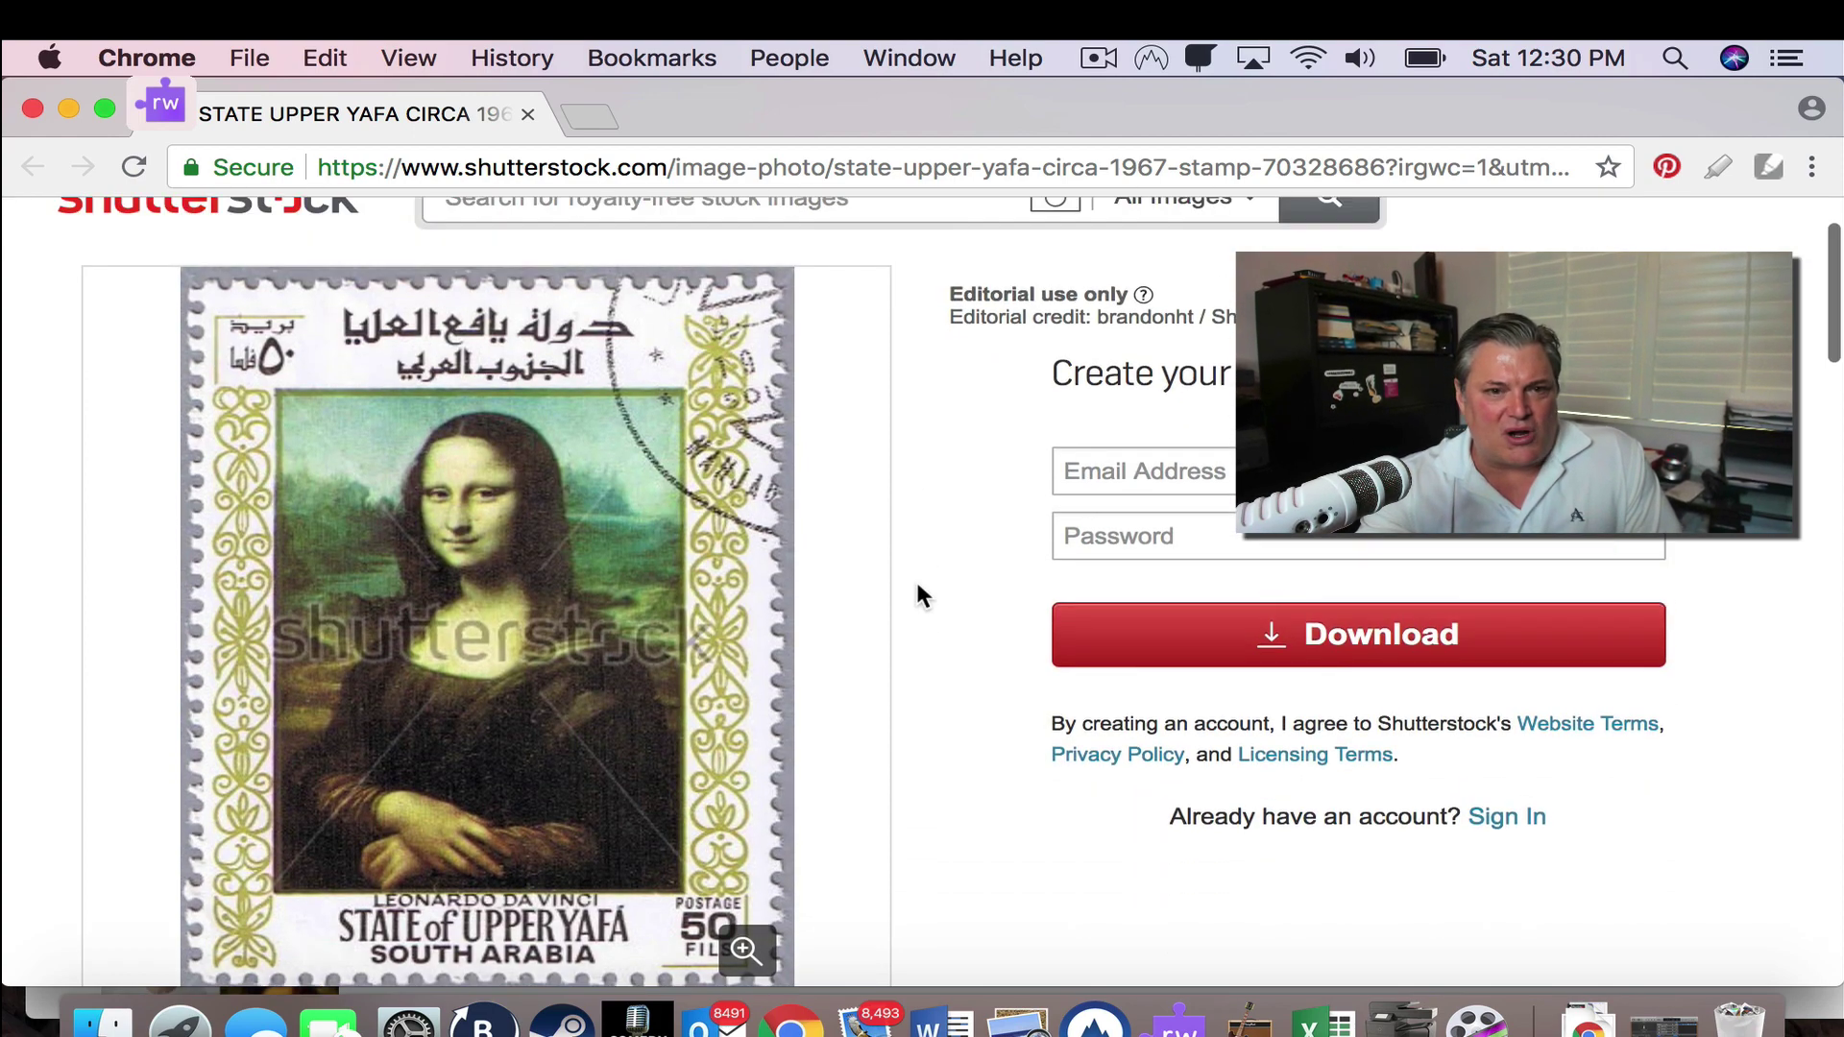
scroll(917, 586, down, 1)
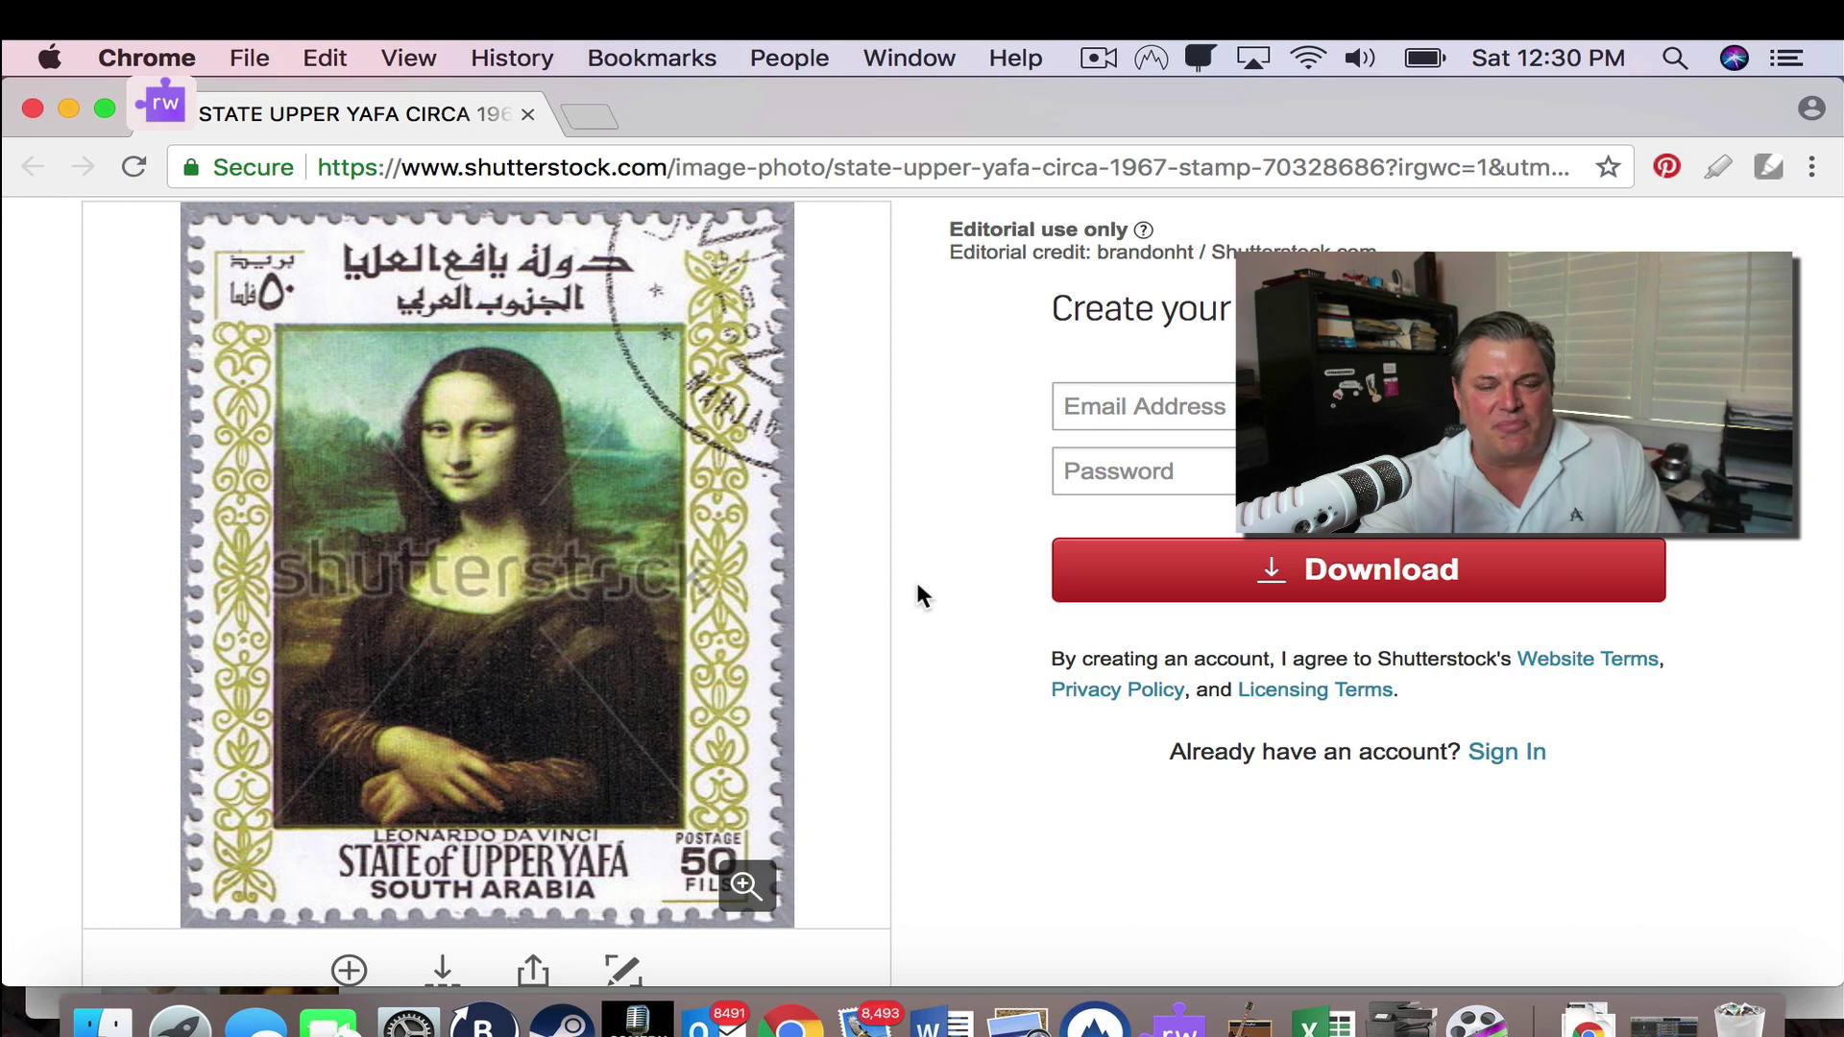
scroll(917, 588, up, 2)
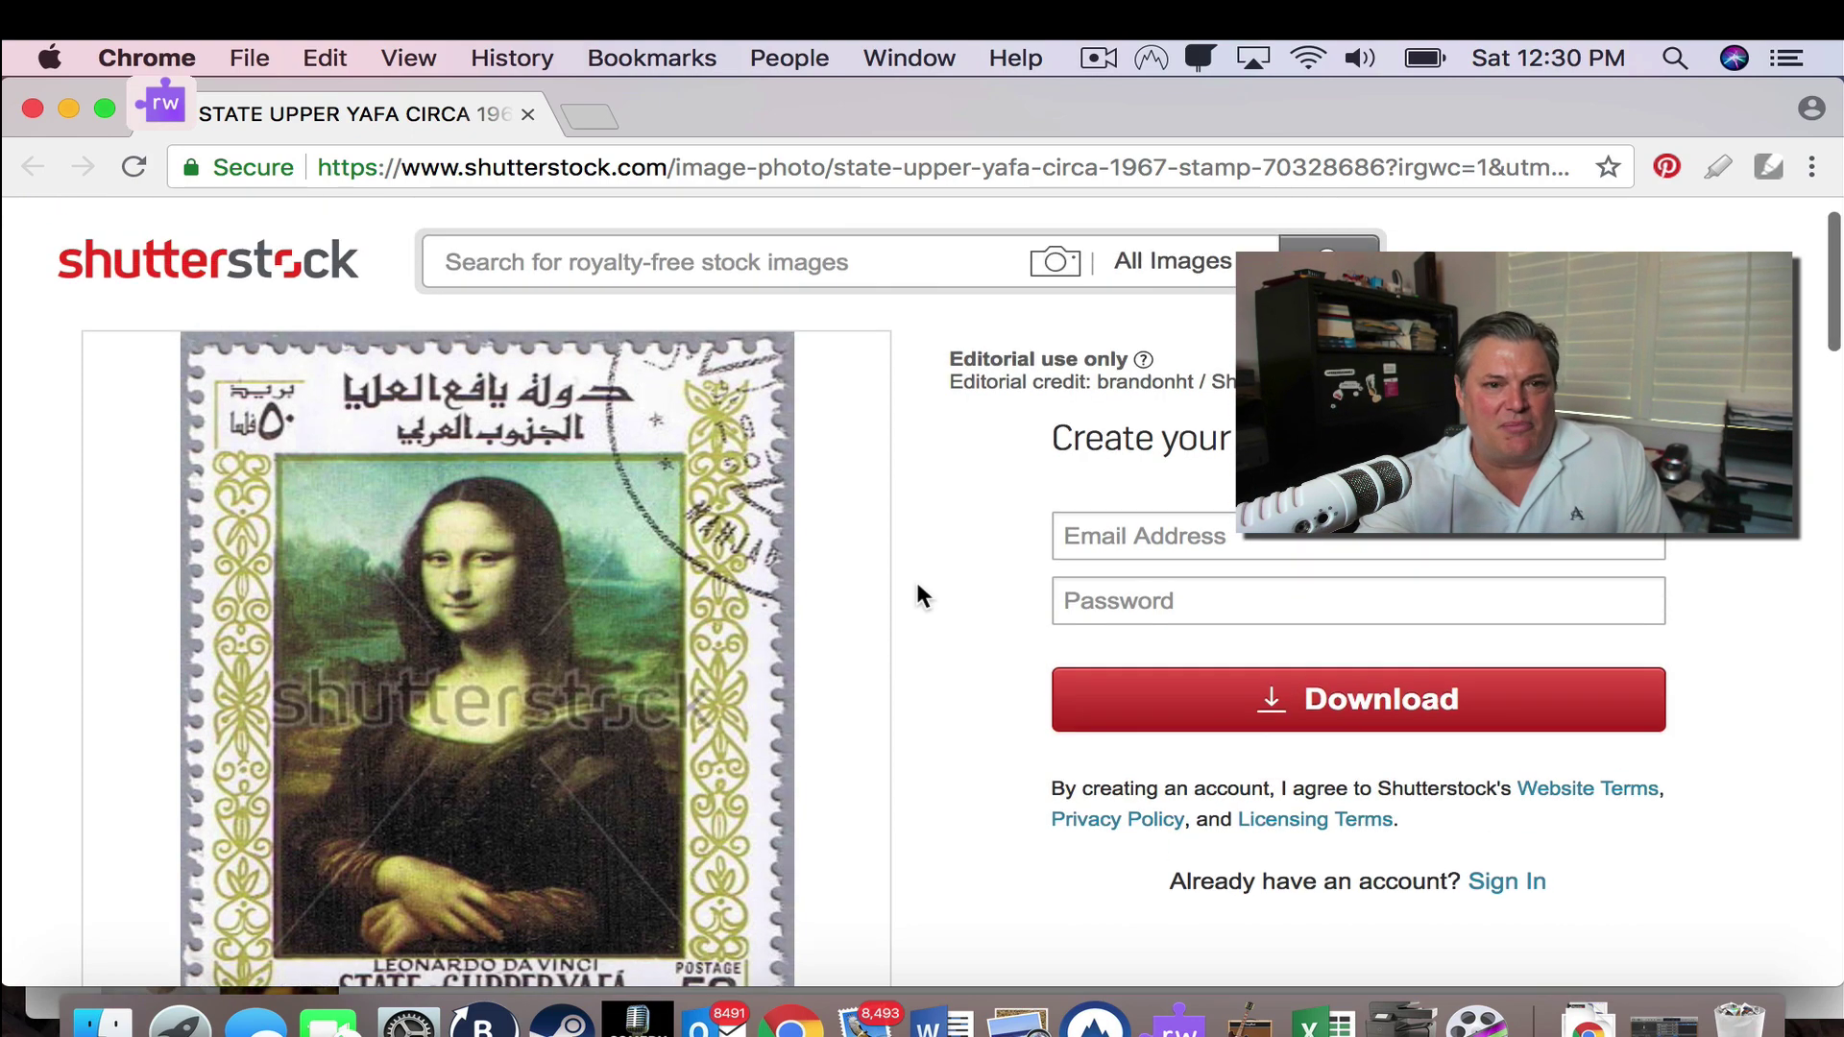
scroll(918, 586, up, 1)
scroll(918, 586, down, 2)
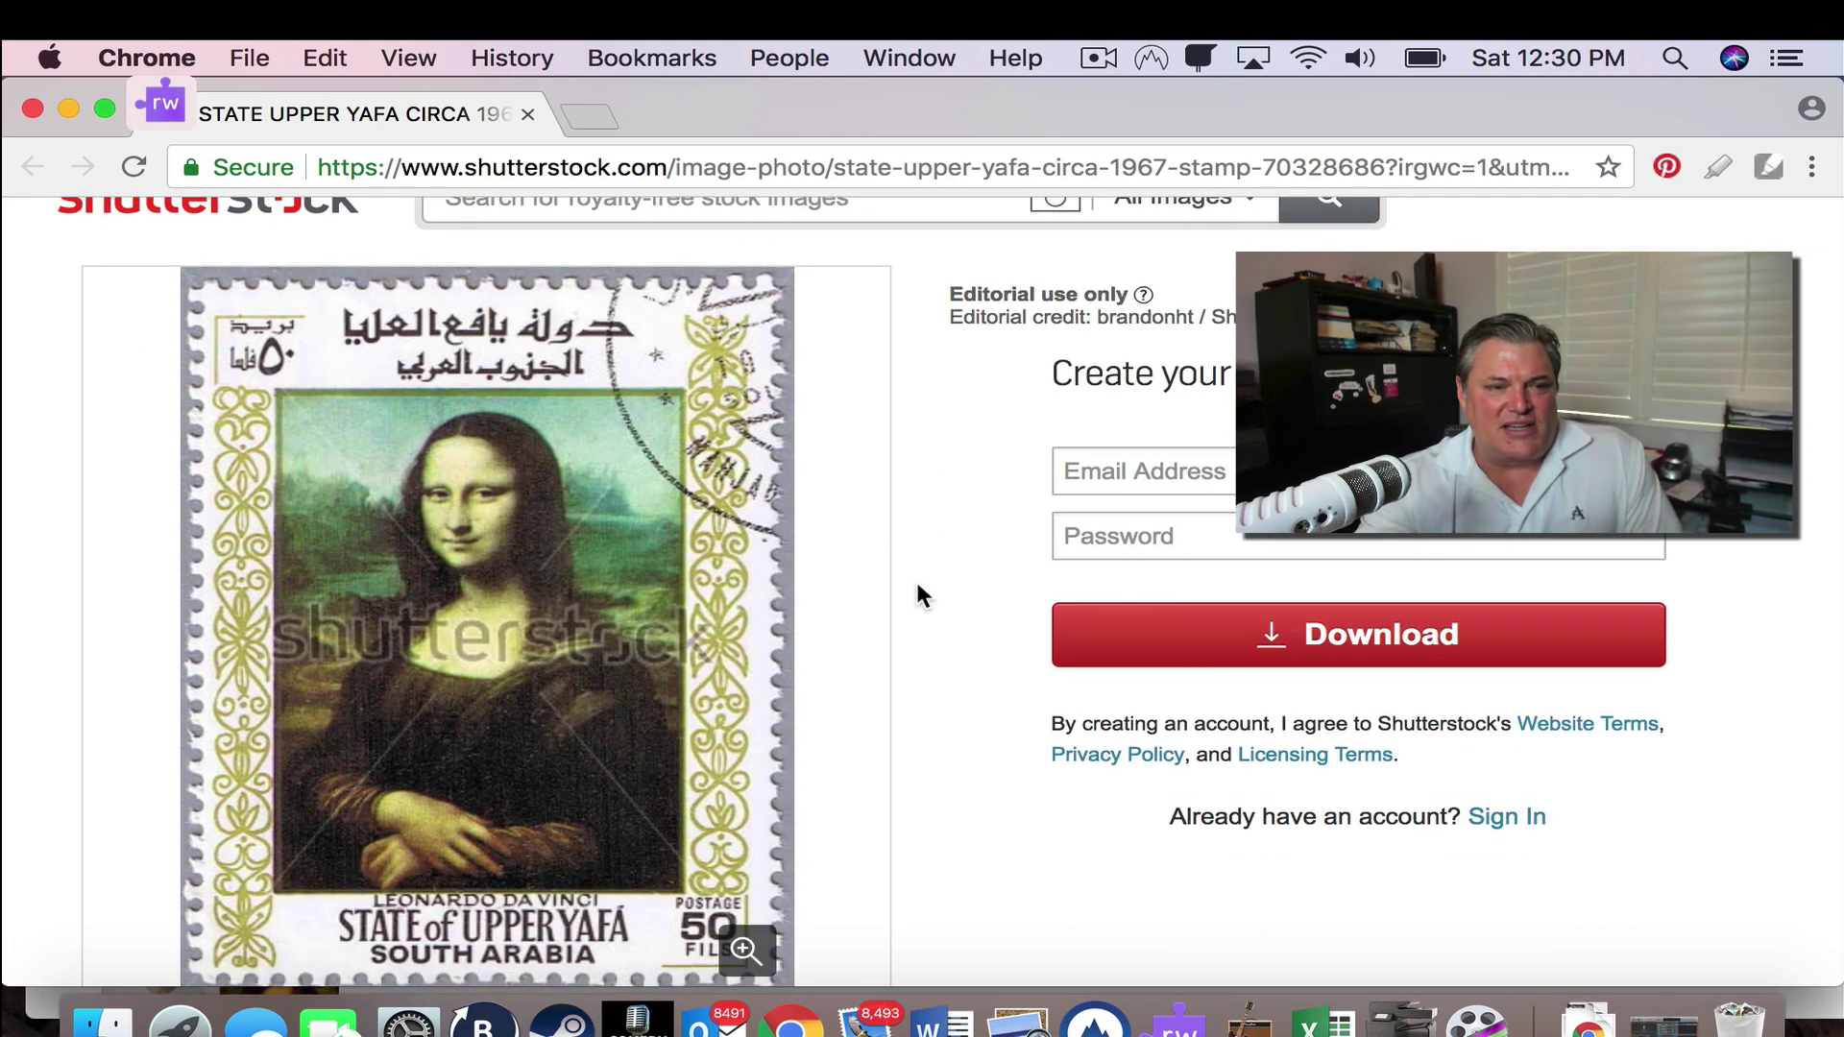
Close the Shutterstock window and scroll down the TinEye results to the 100poods.ru match
click(527, 115)
click(528, 618)
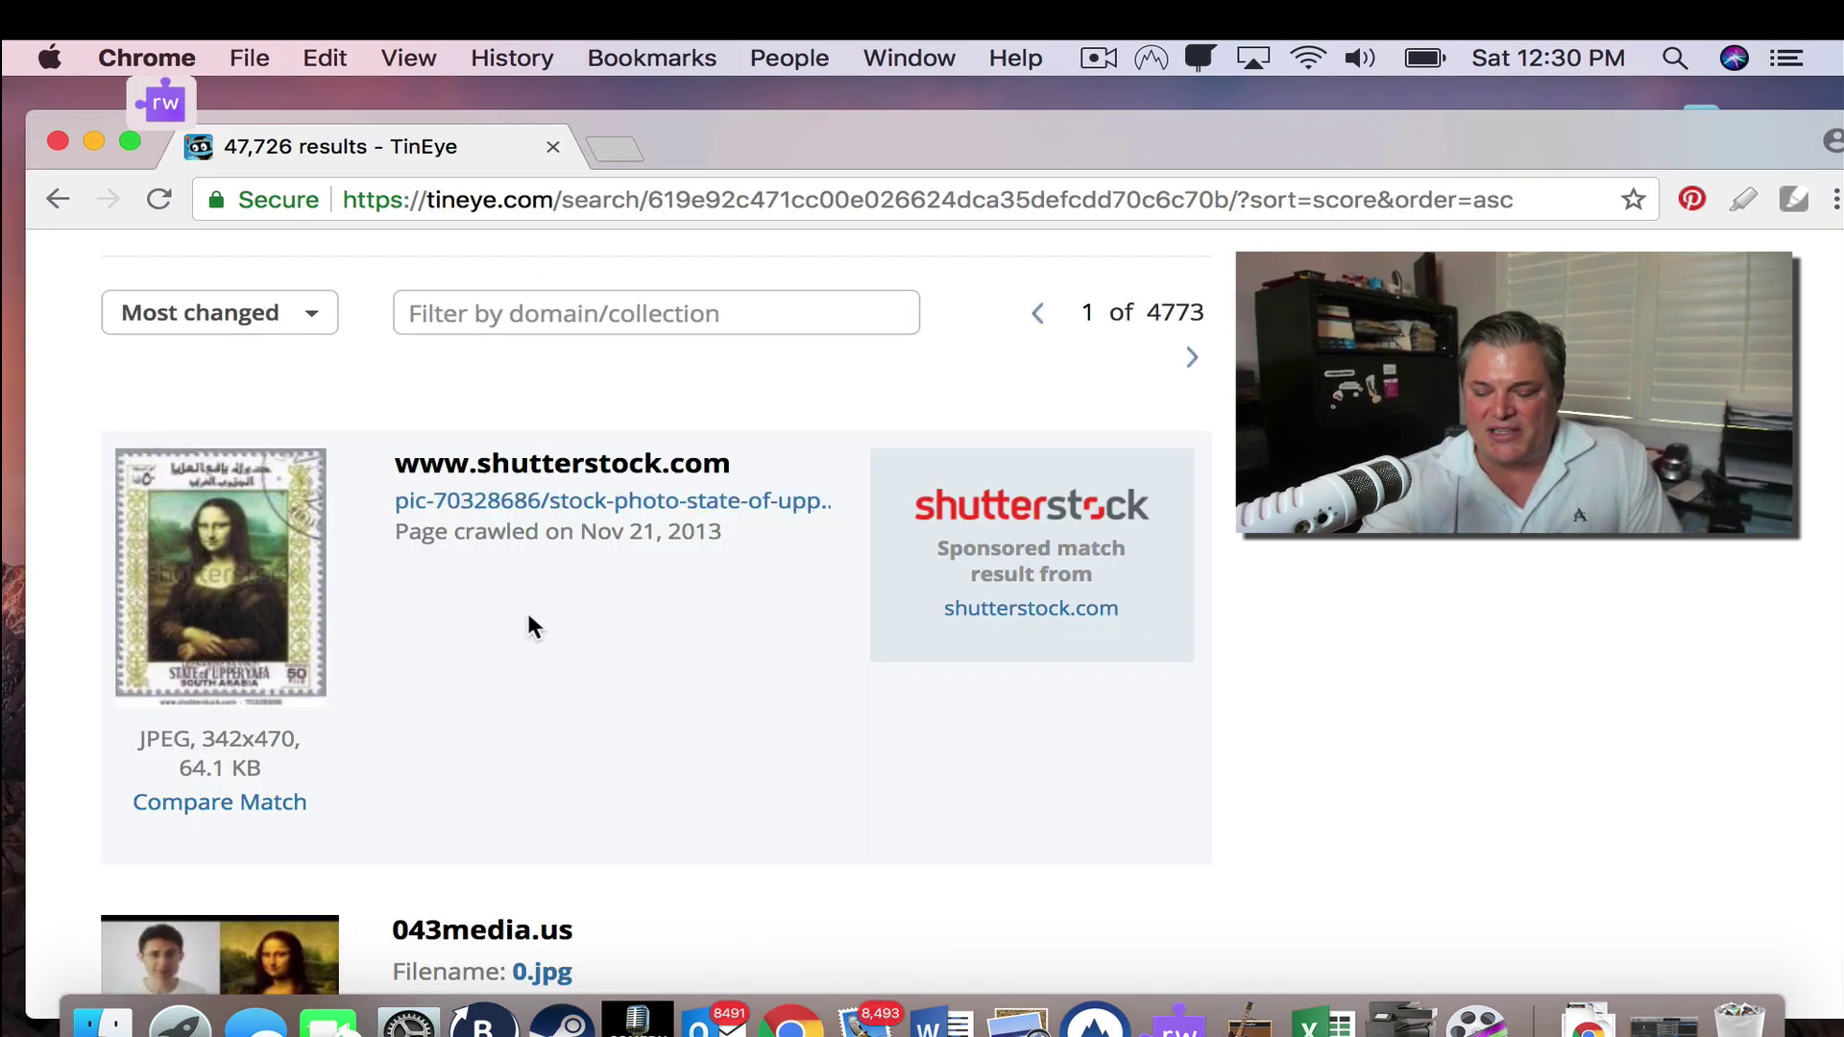
scroll(528, 617, down, 5)
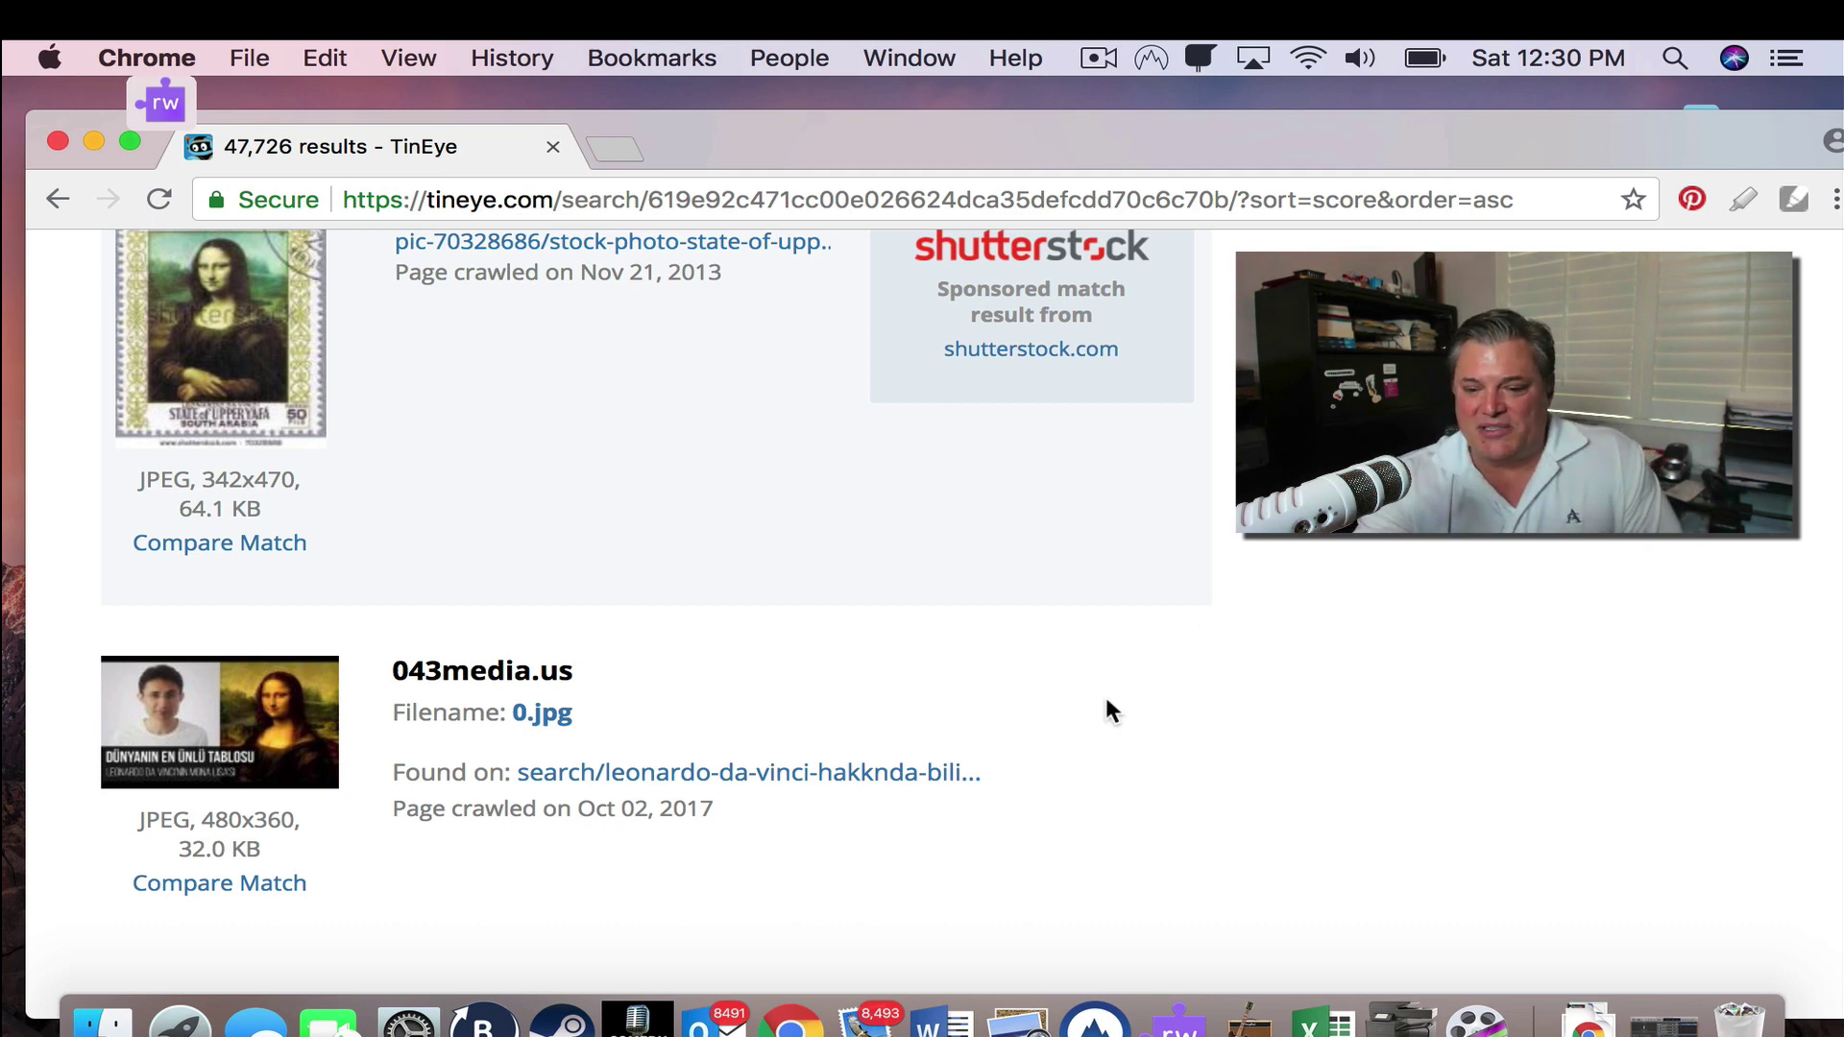
scroll(1107, 701, down, 5)
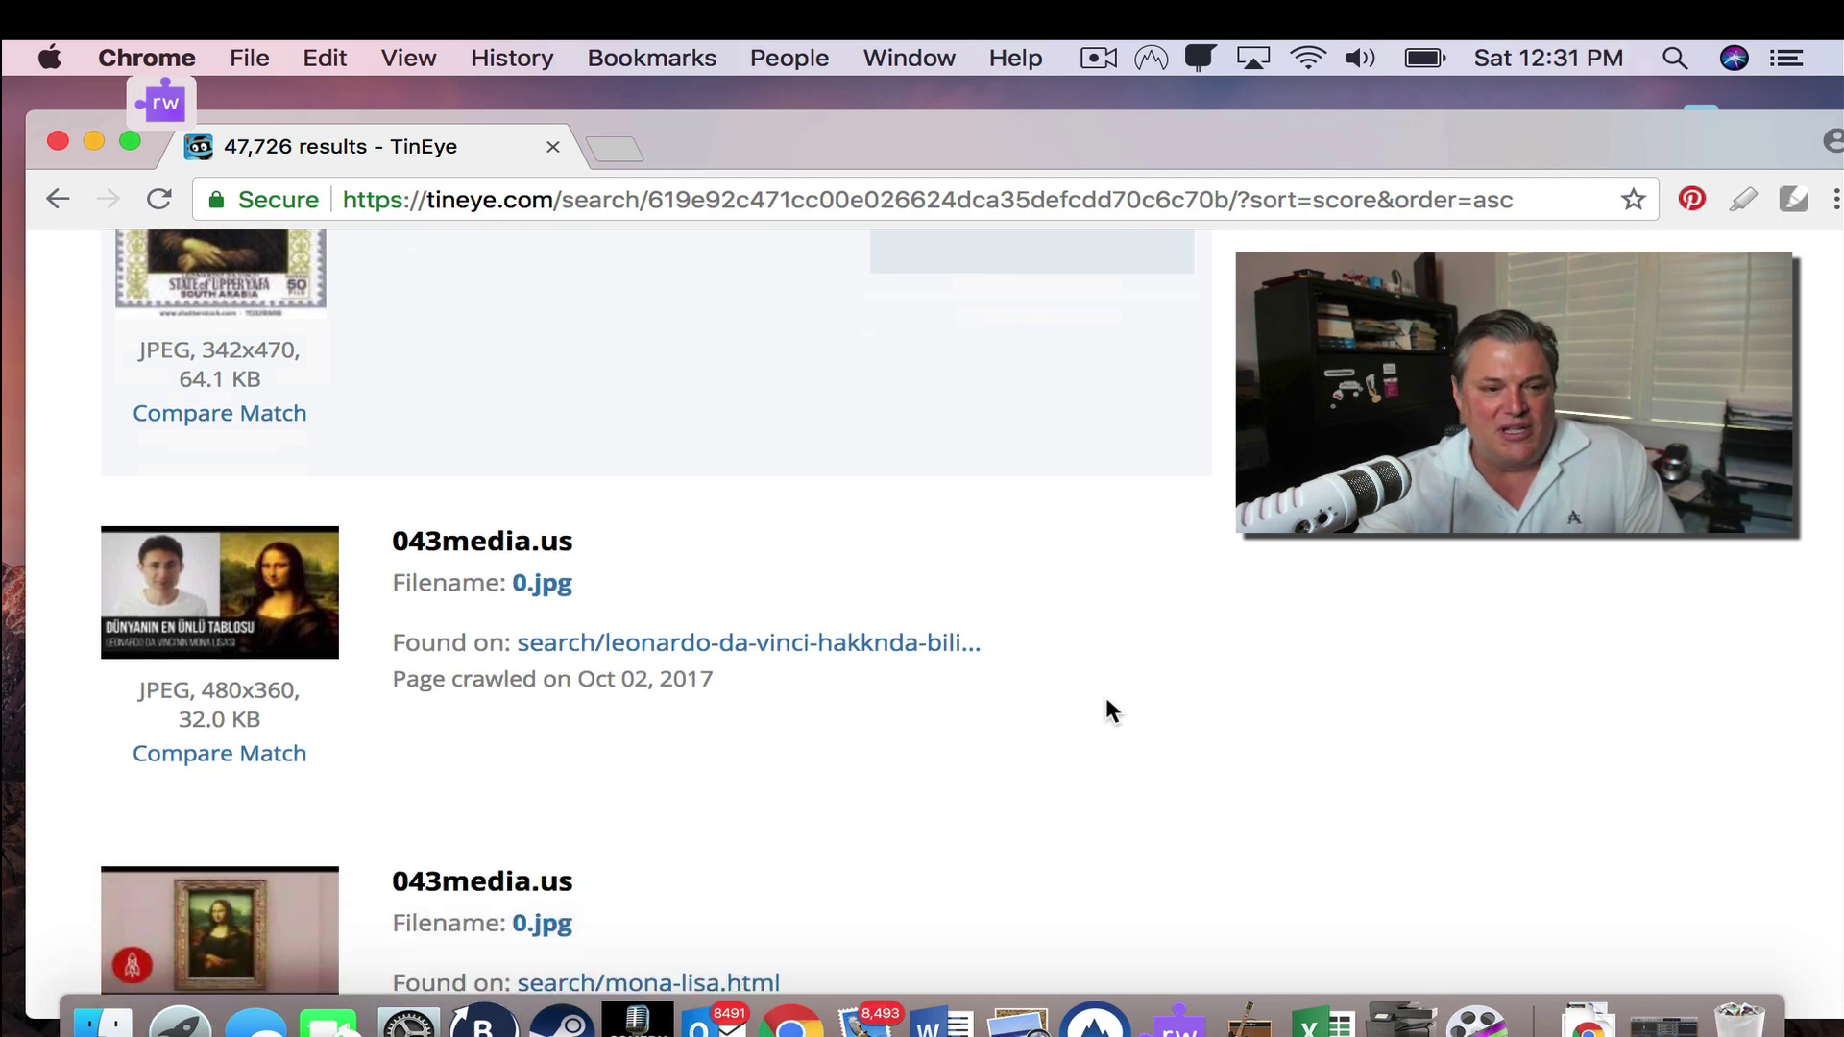
scroll(1112, 710, down, 5)
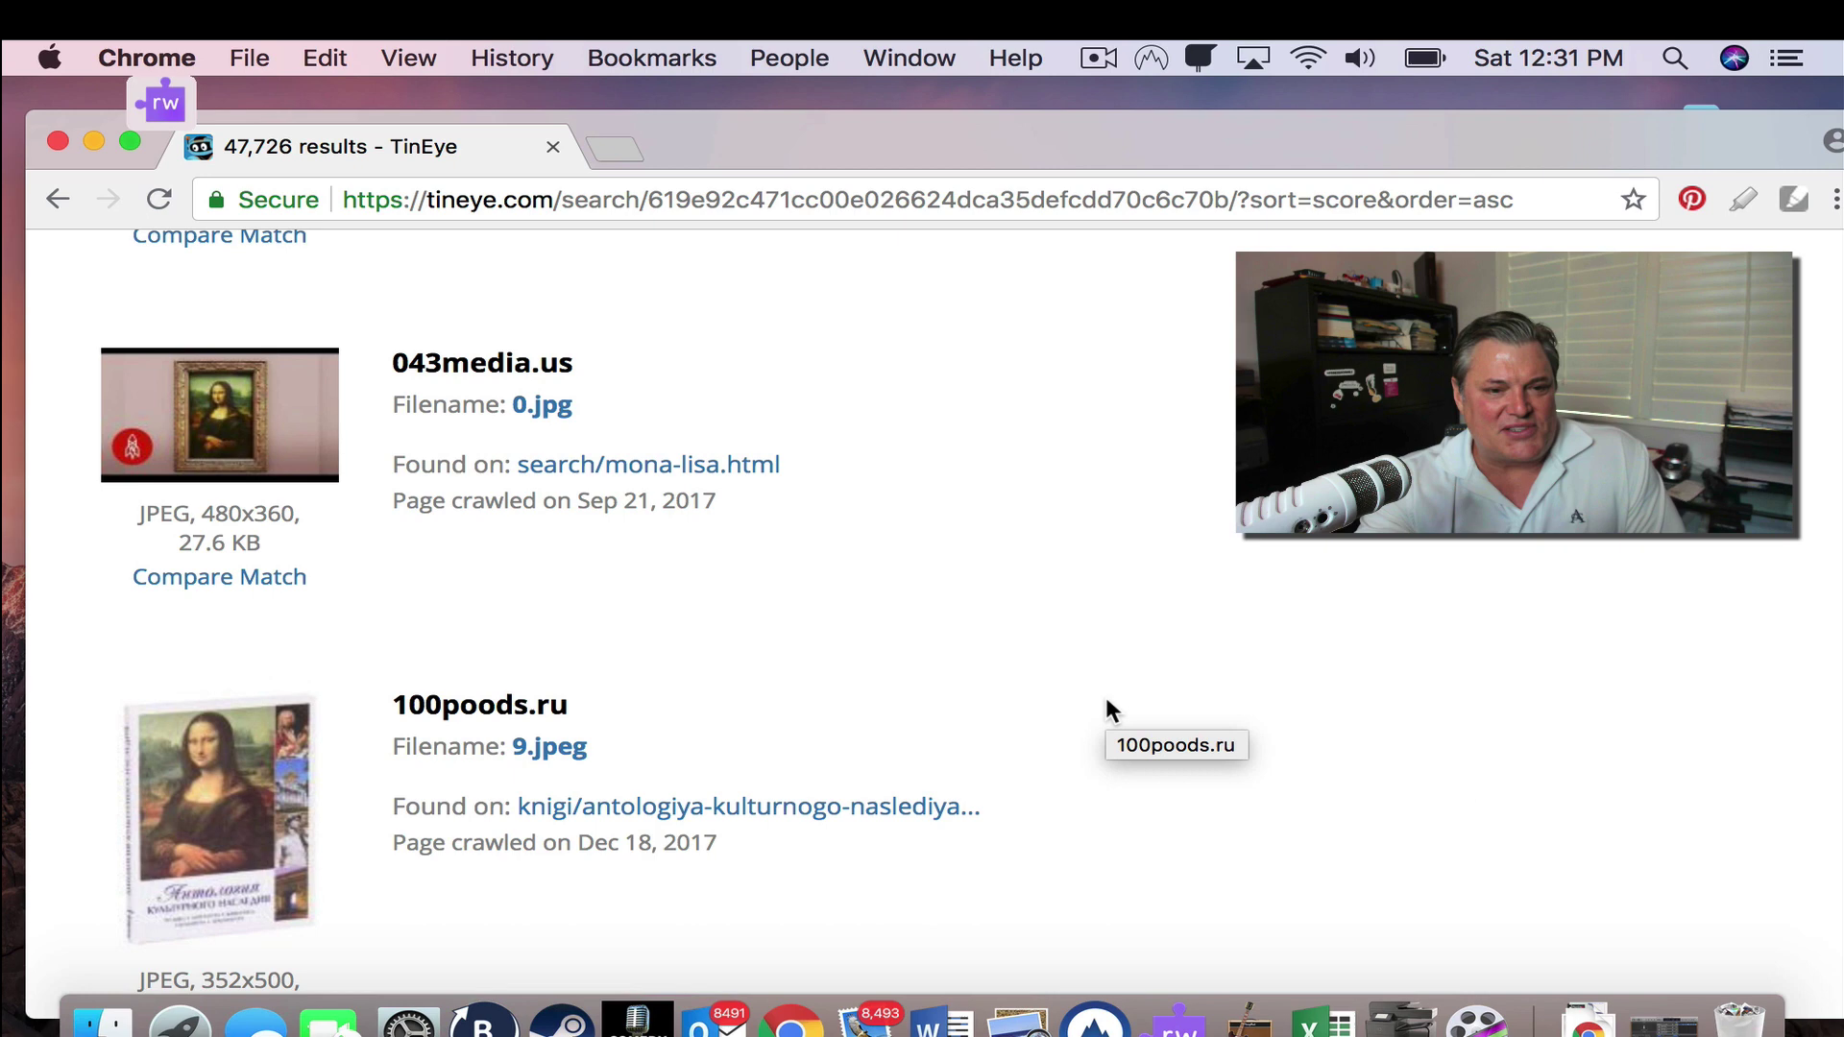
scroll(1105, 707, down, 1)
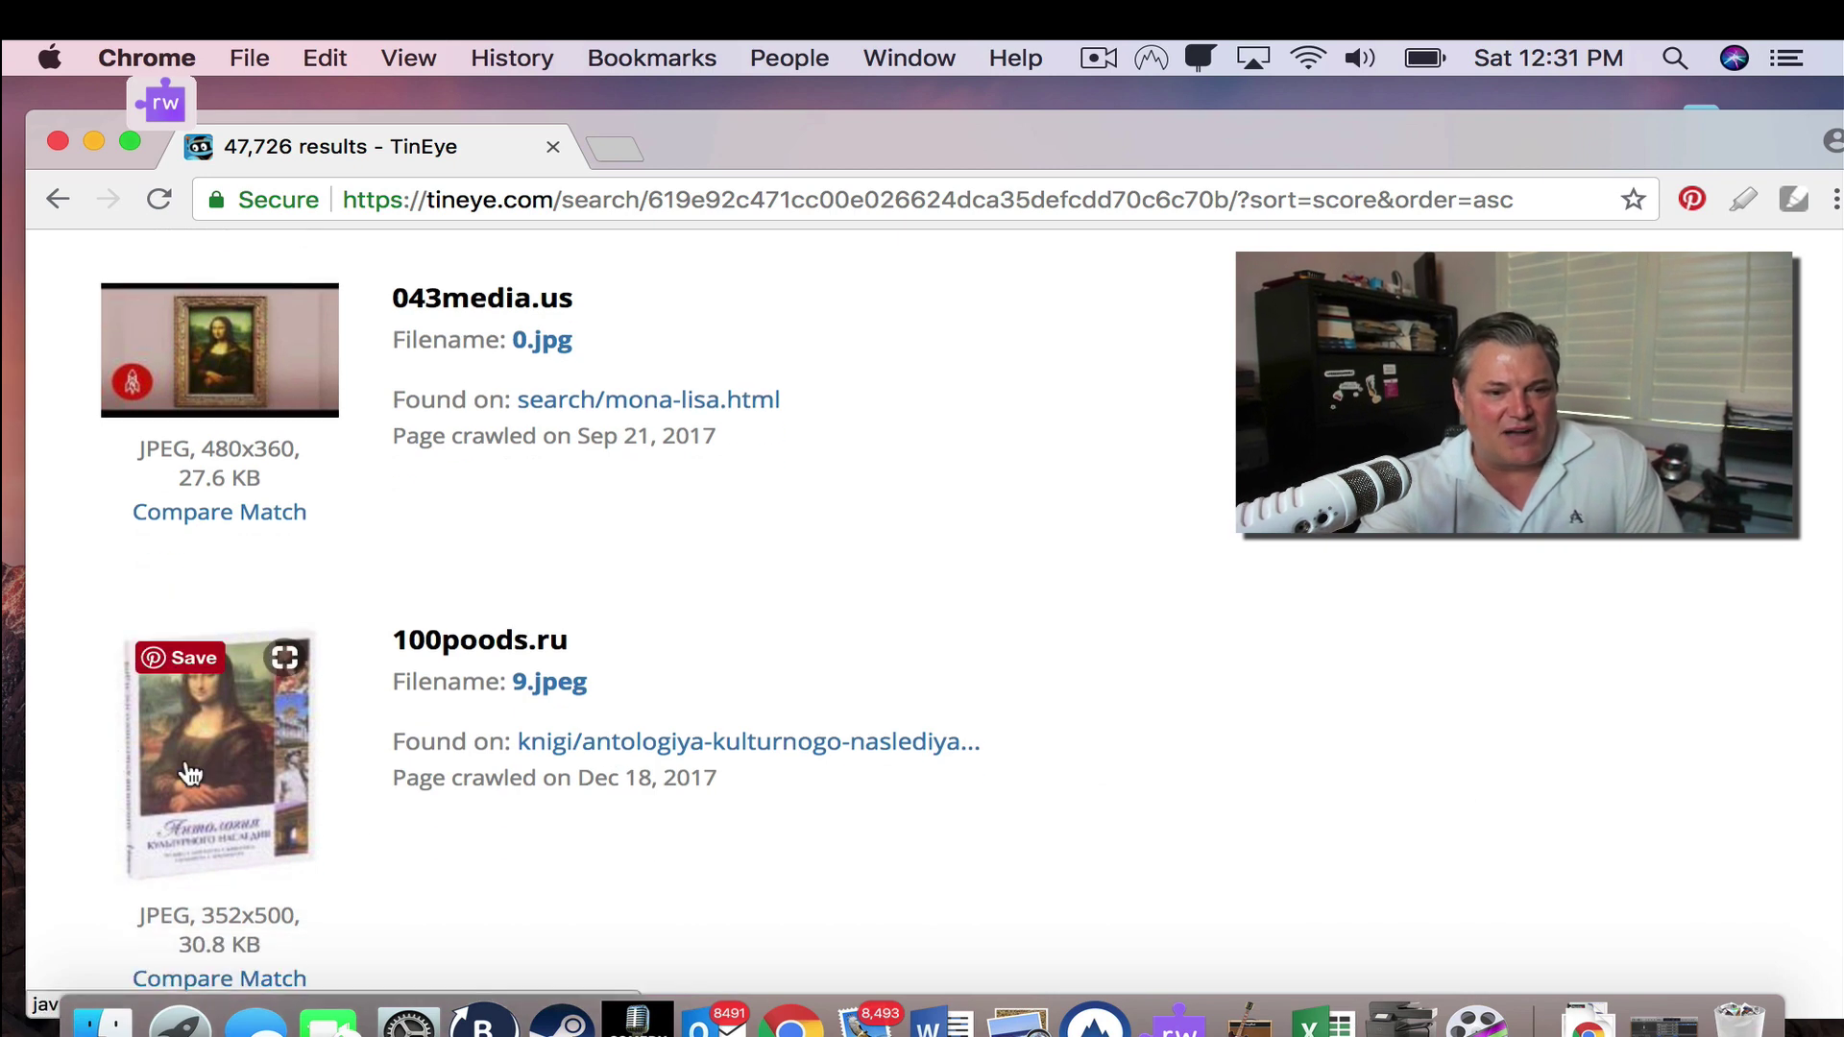
Open the 100poods.ru source page in a new window, close the expired page, and scroll back up
right_click(611, 730)
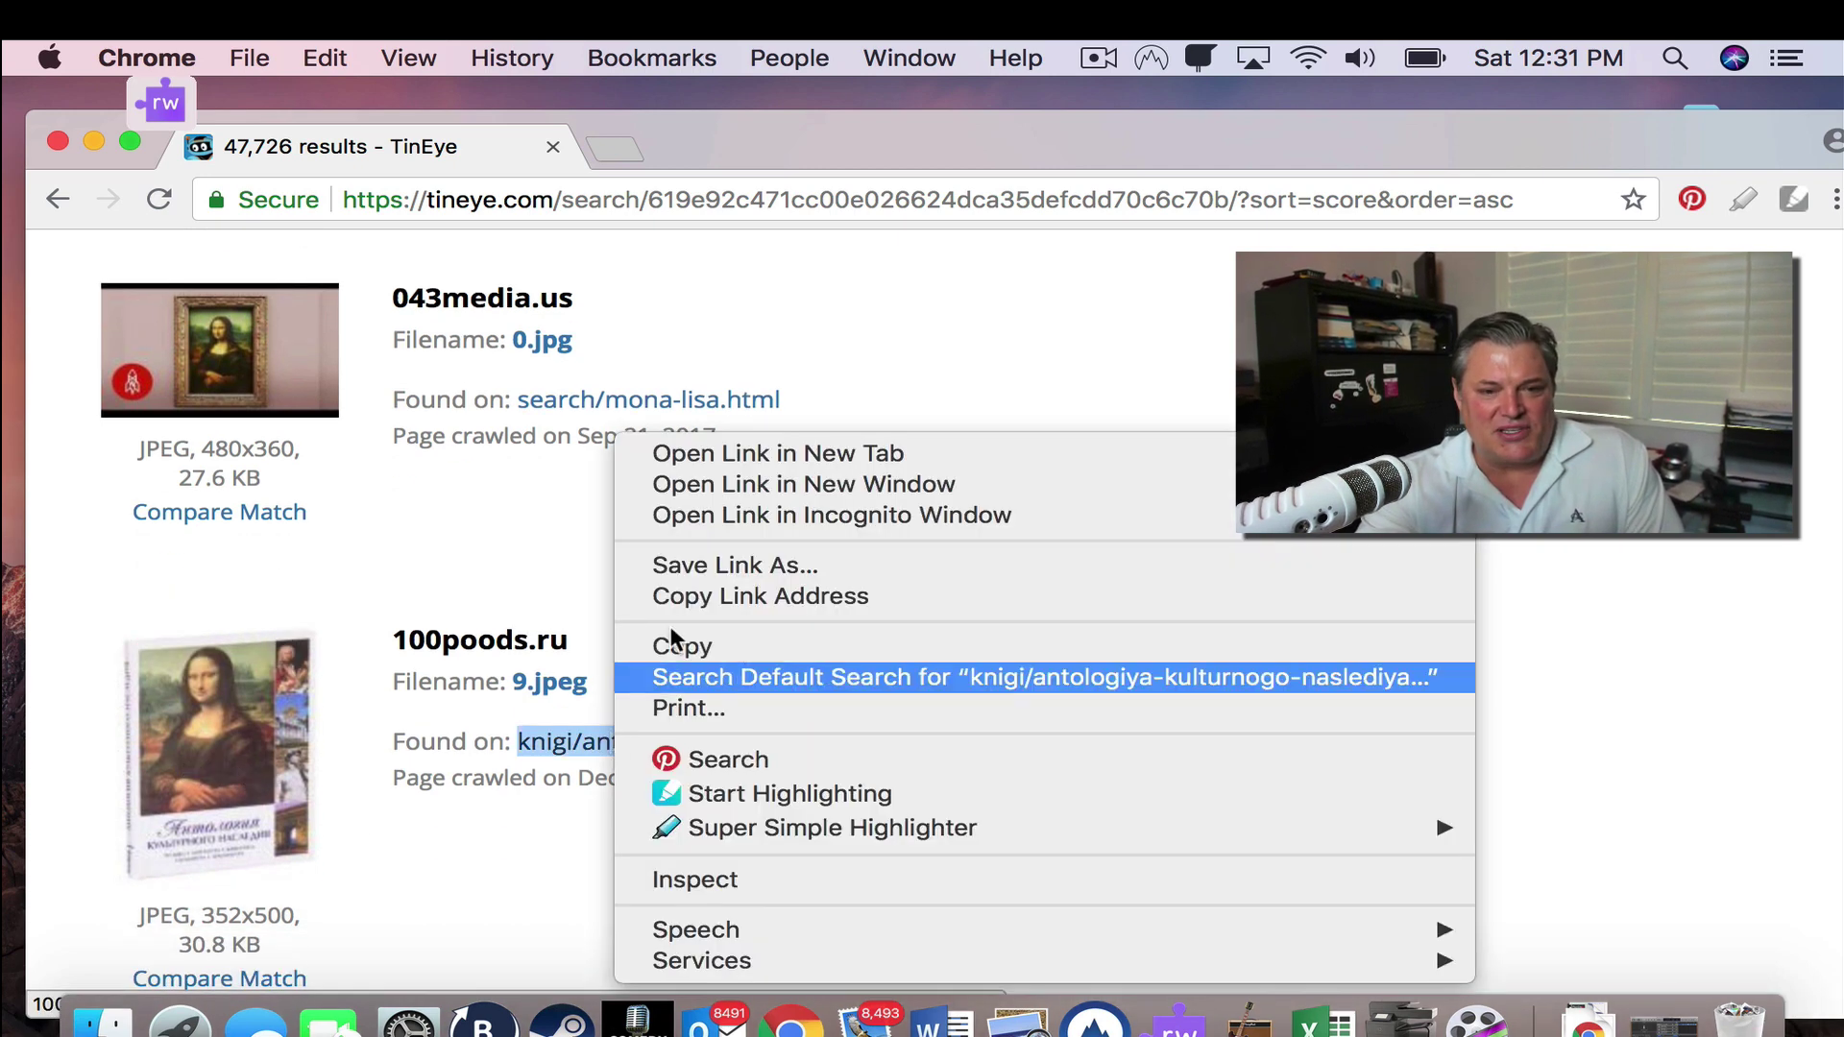
click(736, 493)
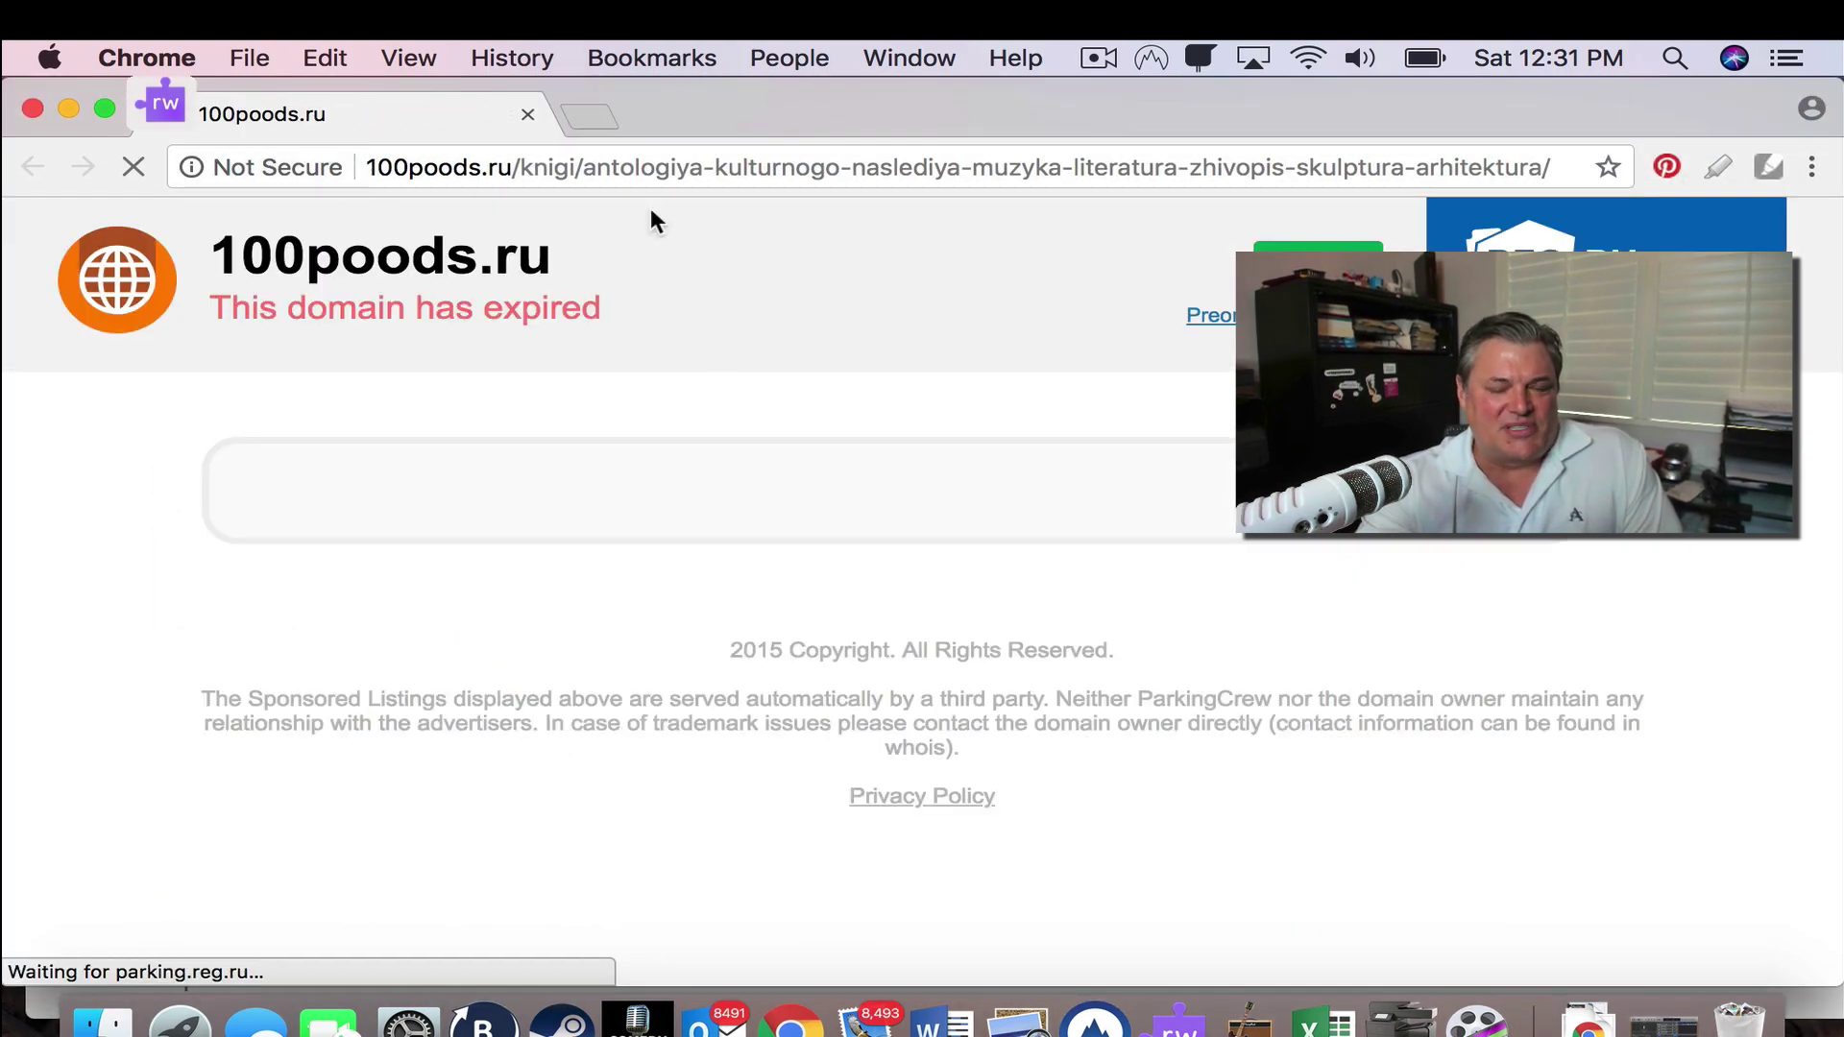
click(527, 115)
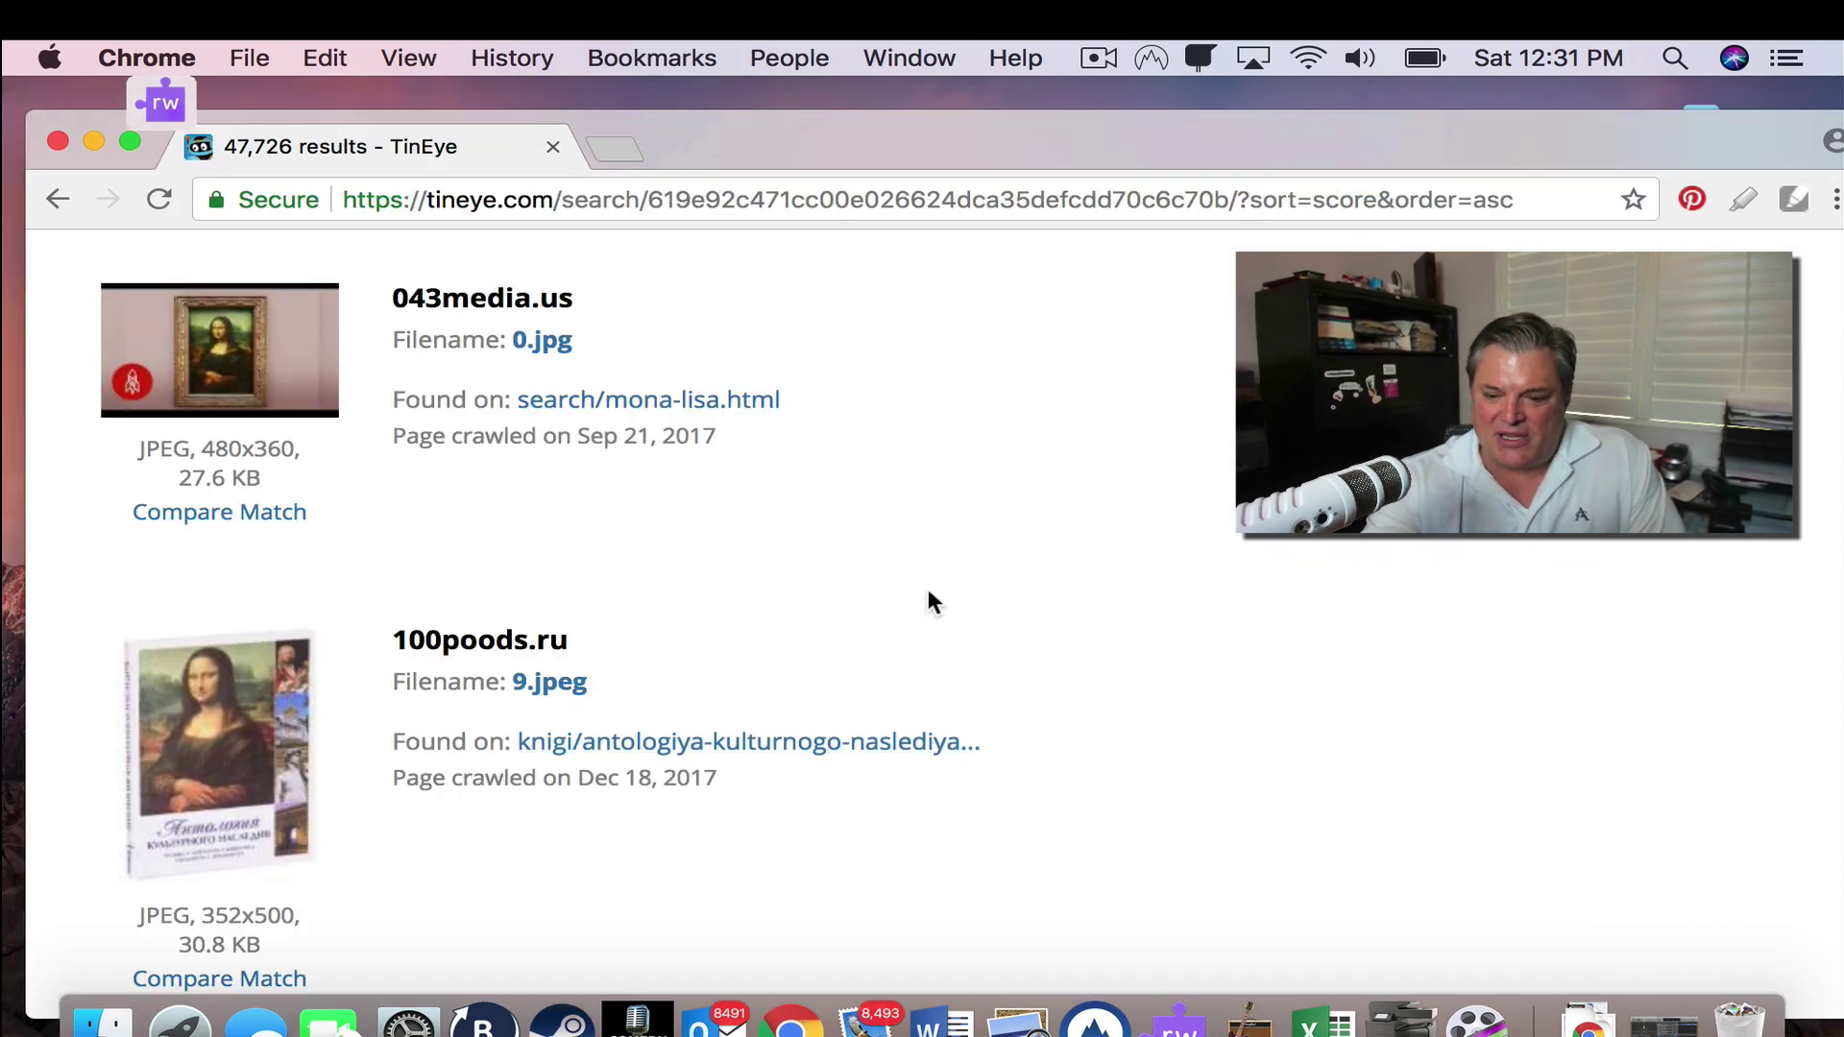
scroll(928, 593, down, 10)
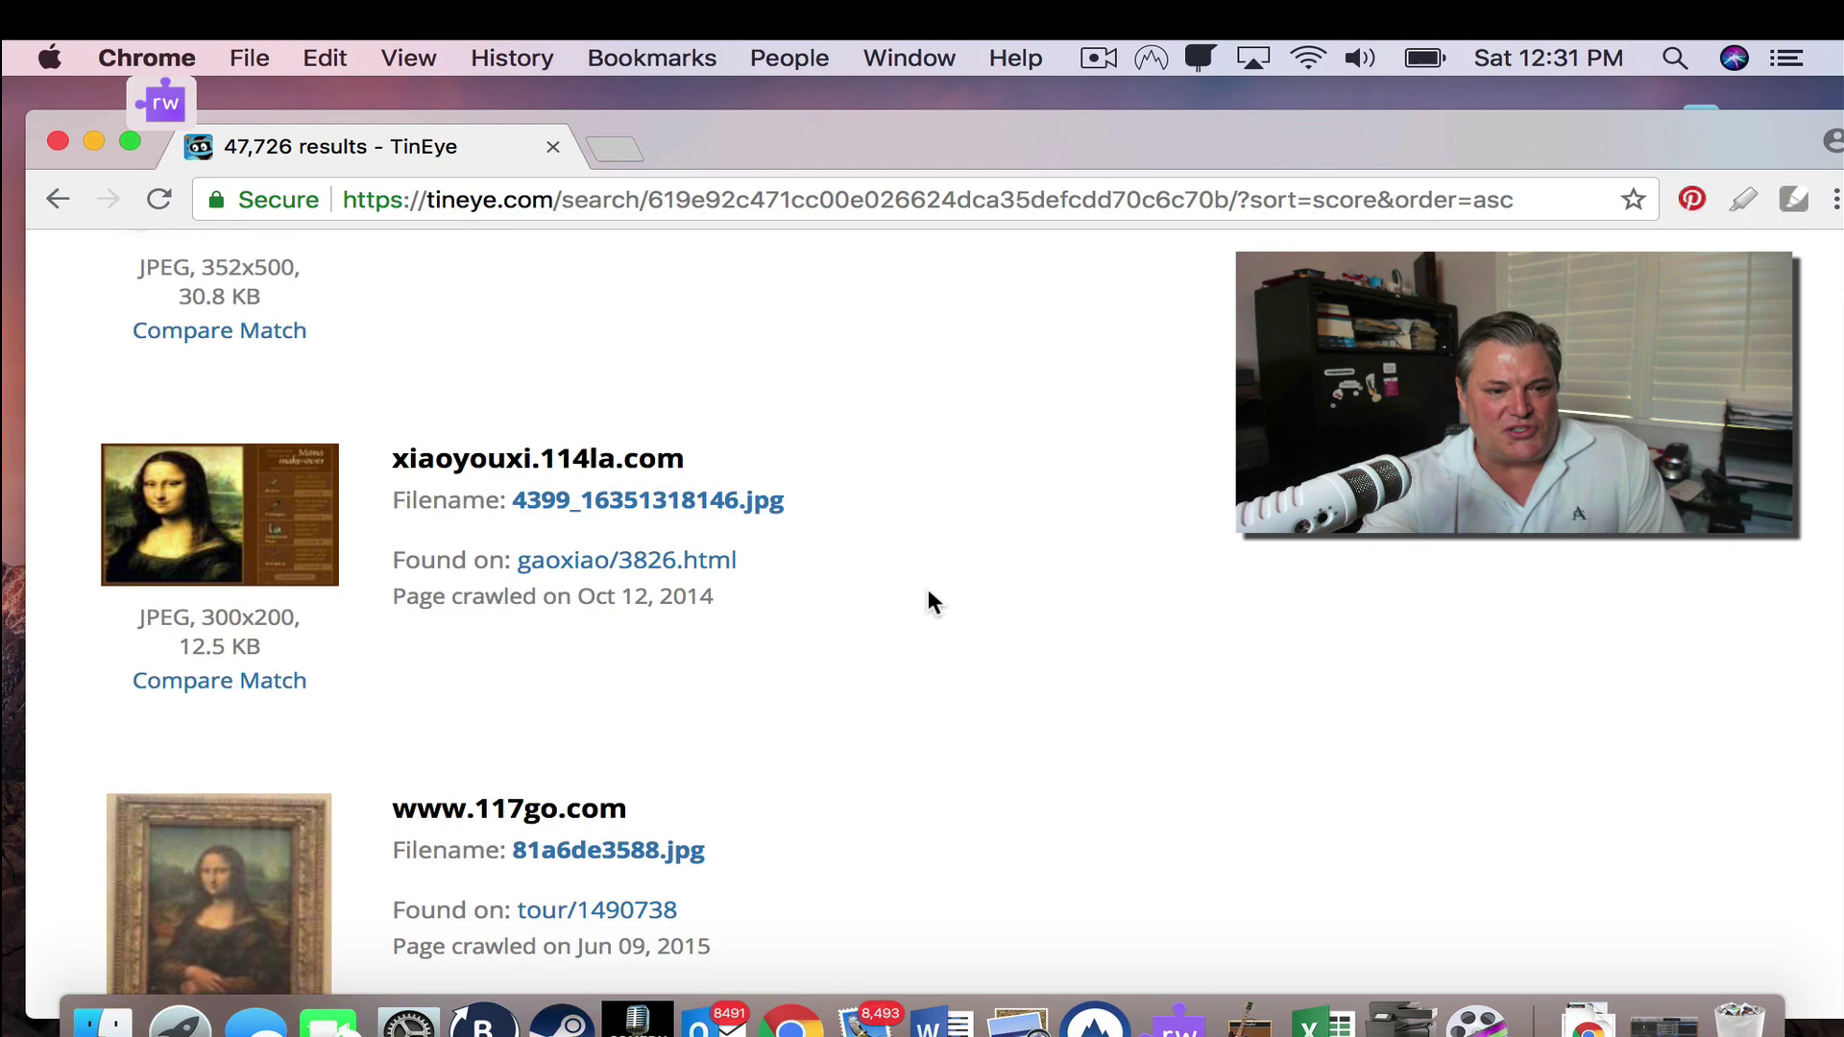
scroll(928, 594, up, 18)
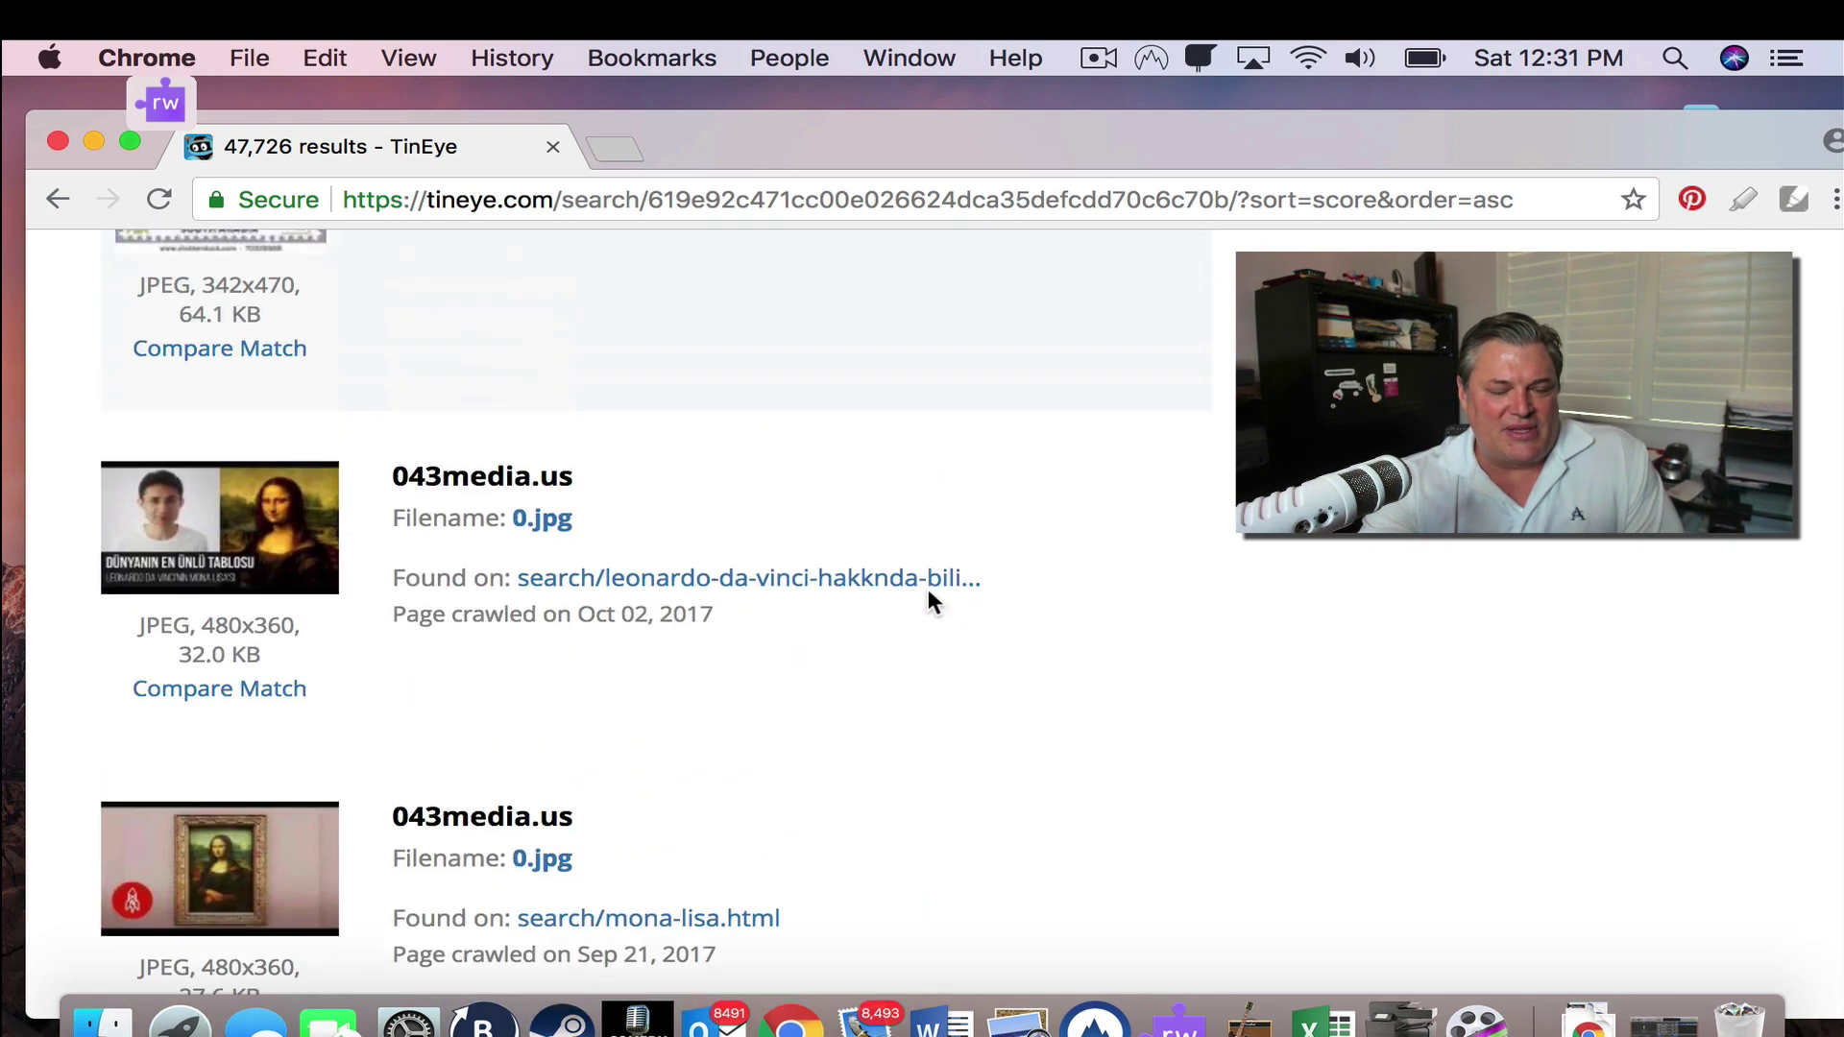
scroll(927, 594, up, 15)
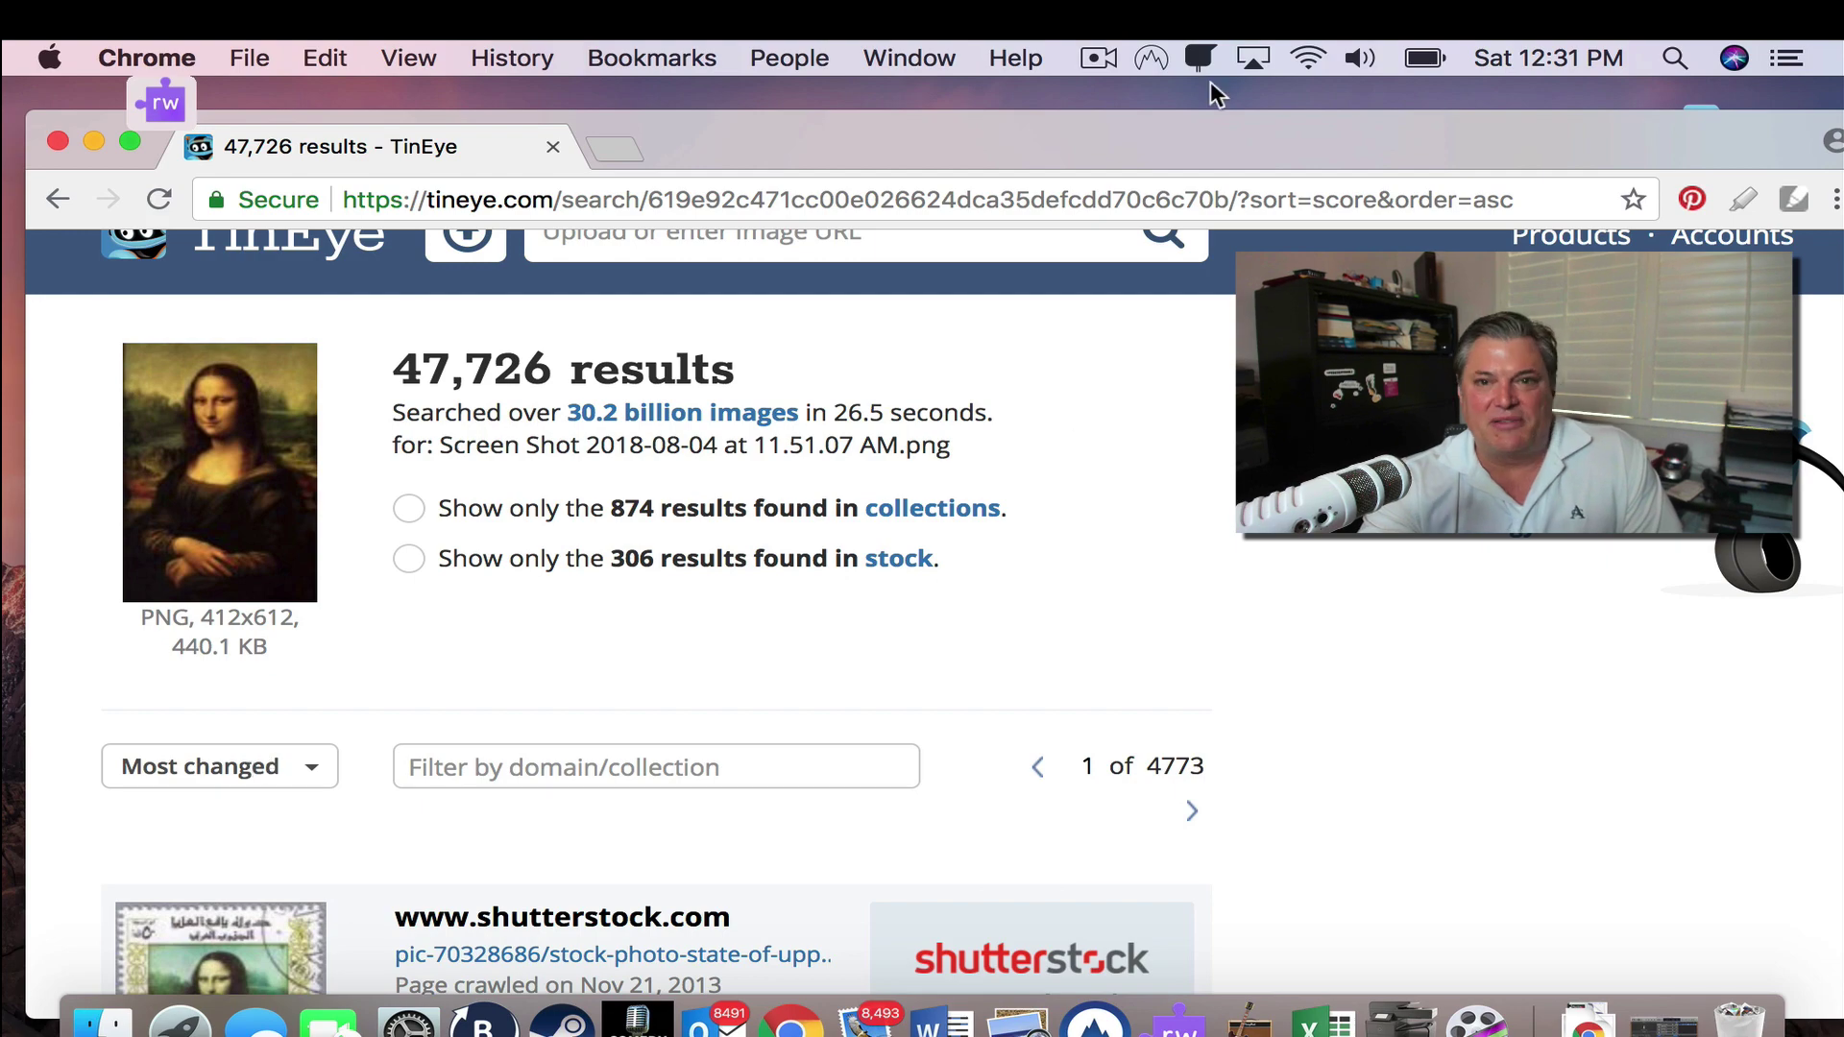
Sort the Mona Lisa results by Newest
click(217, 778)
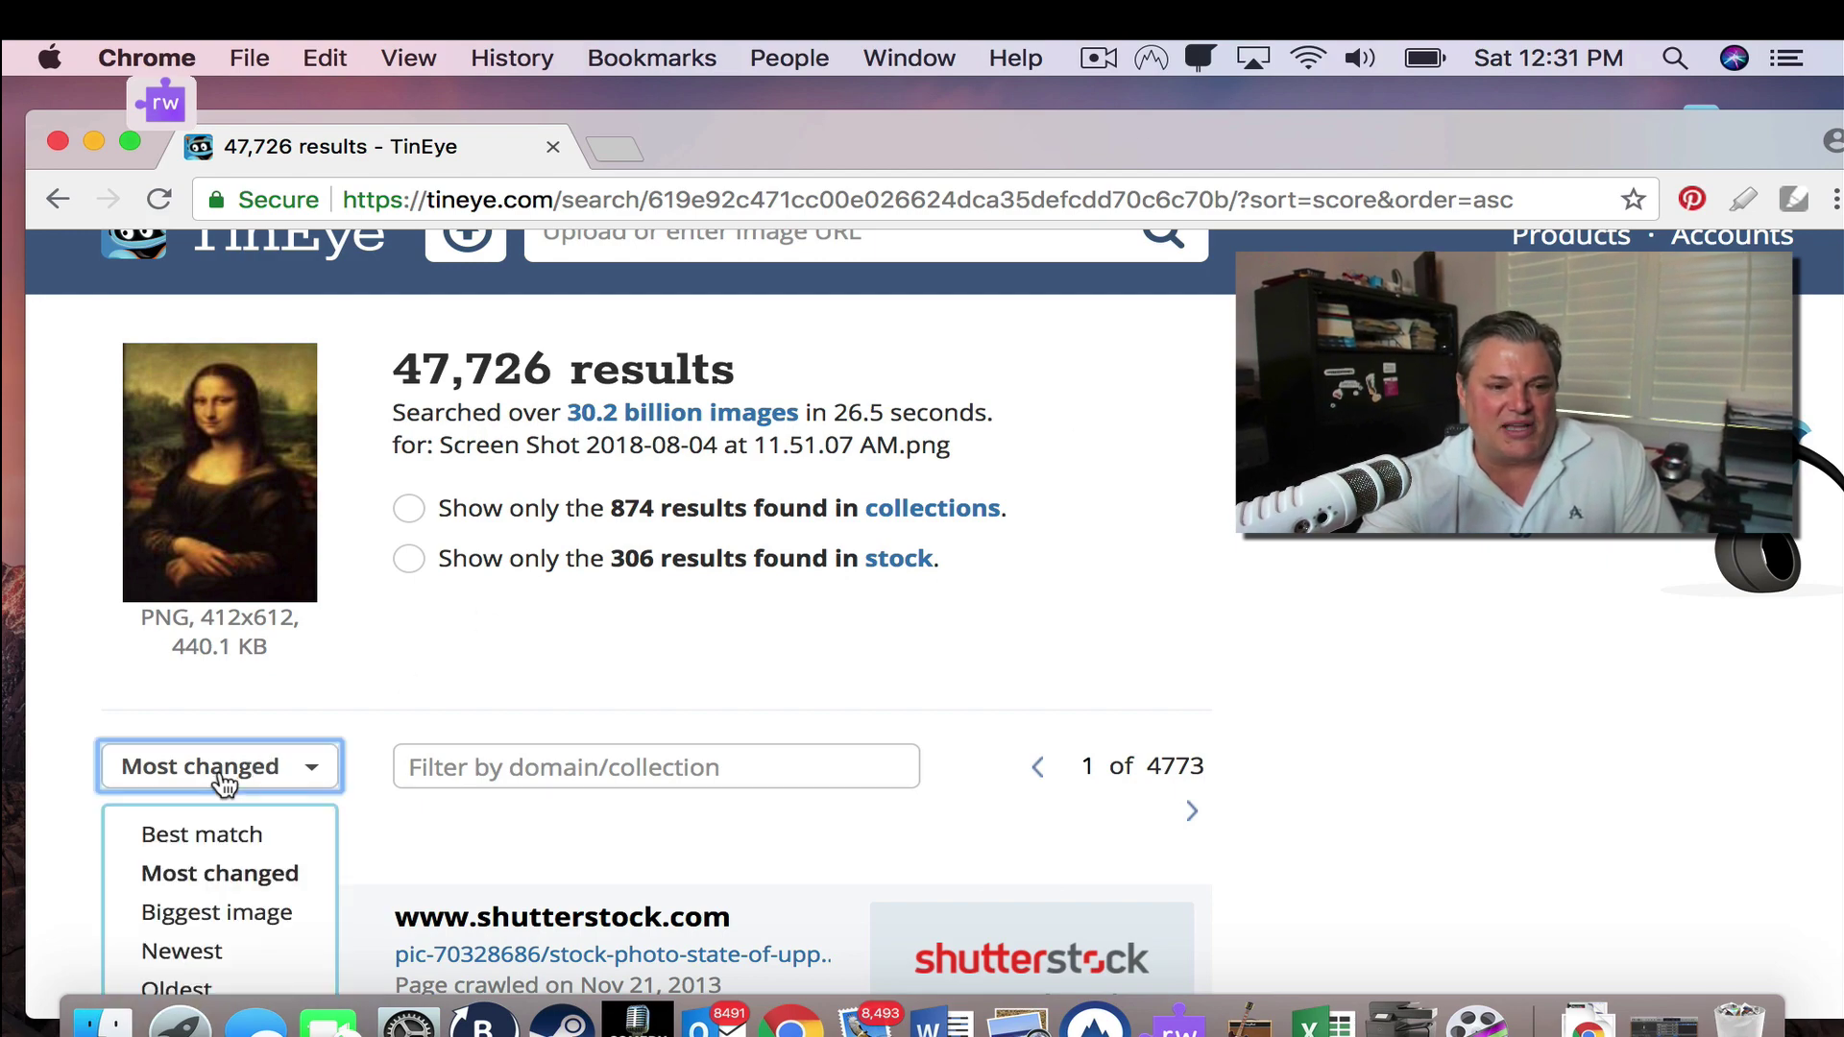
click(377, 674)
scroll(377, 676, down, 5)
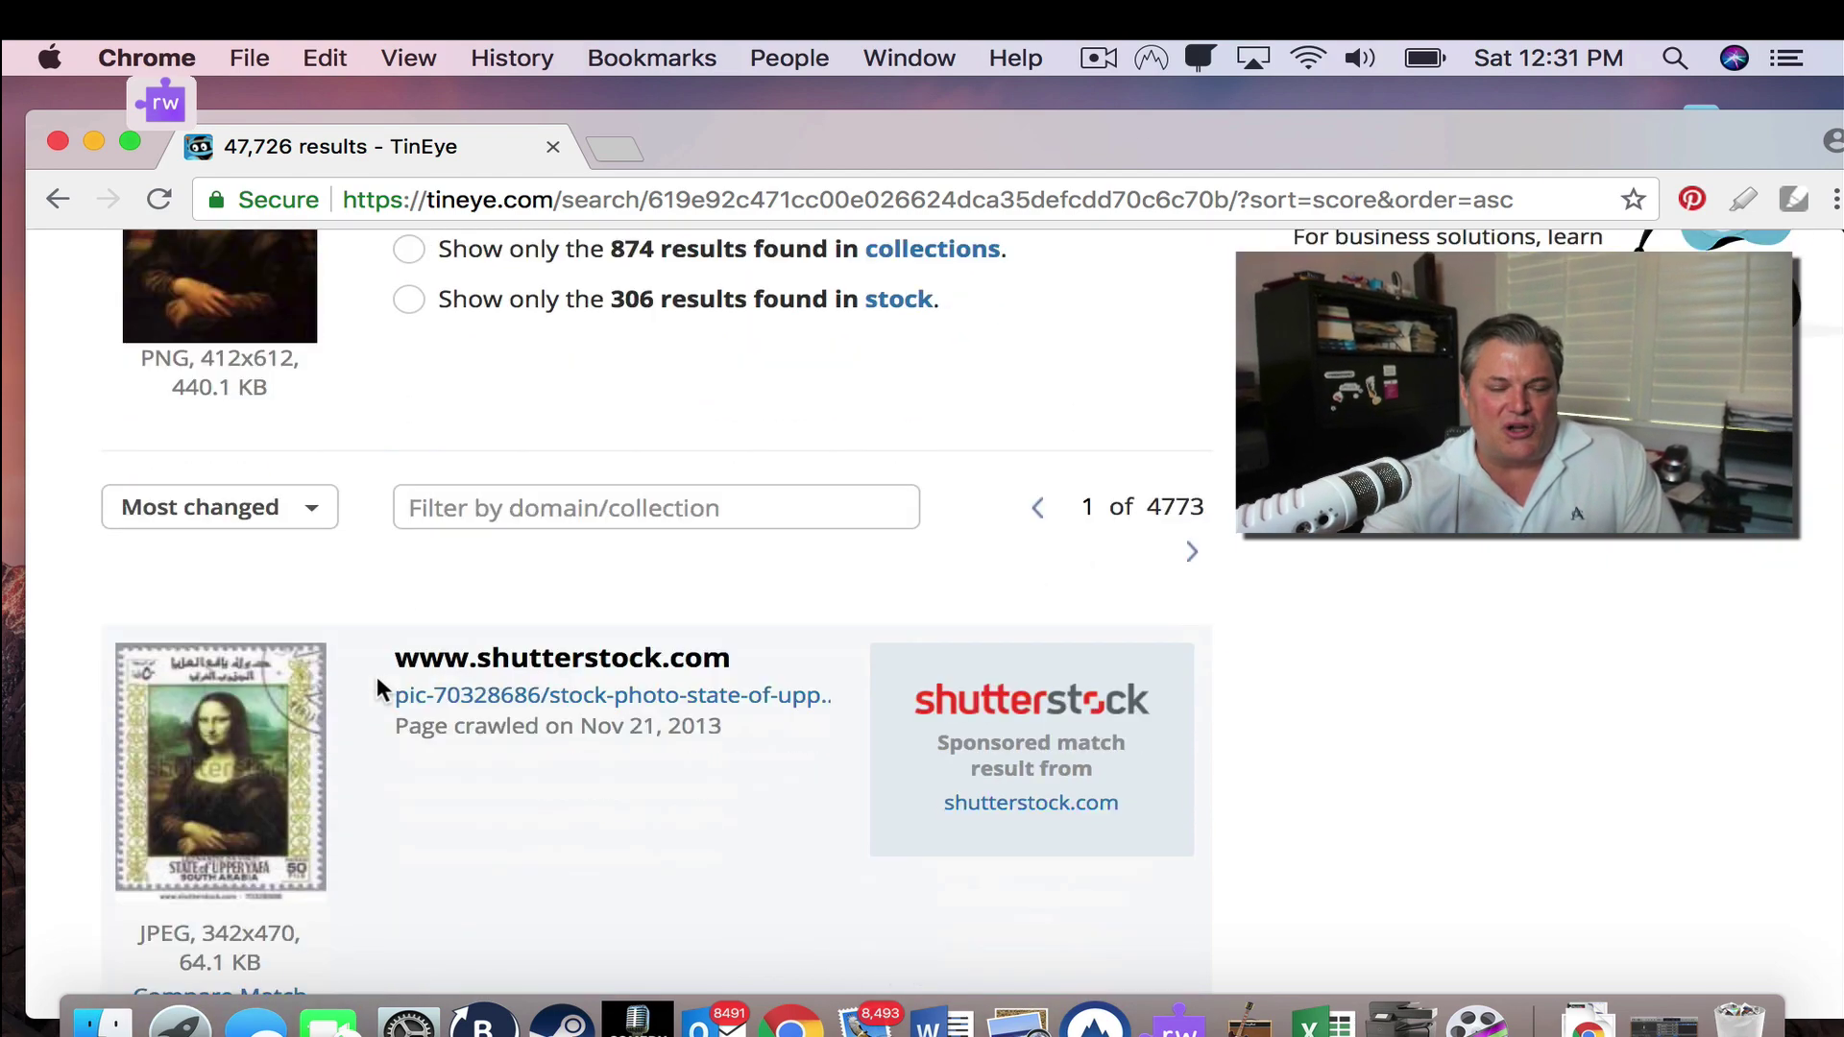
click(255, 515)
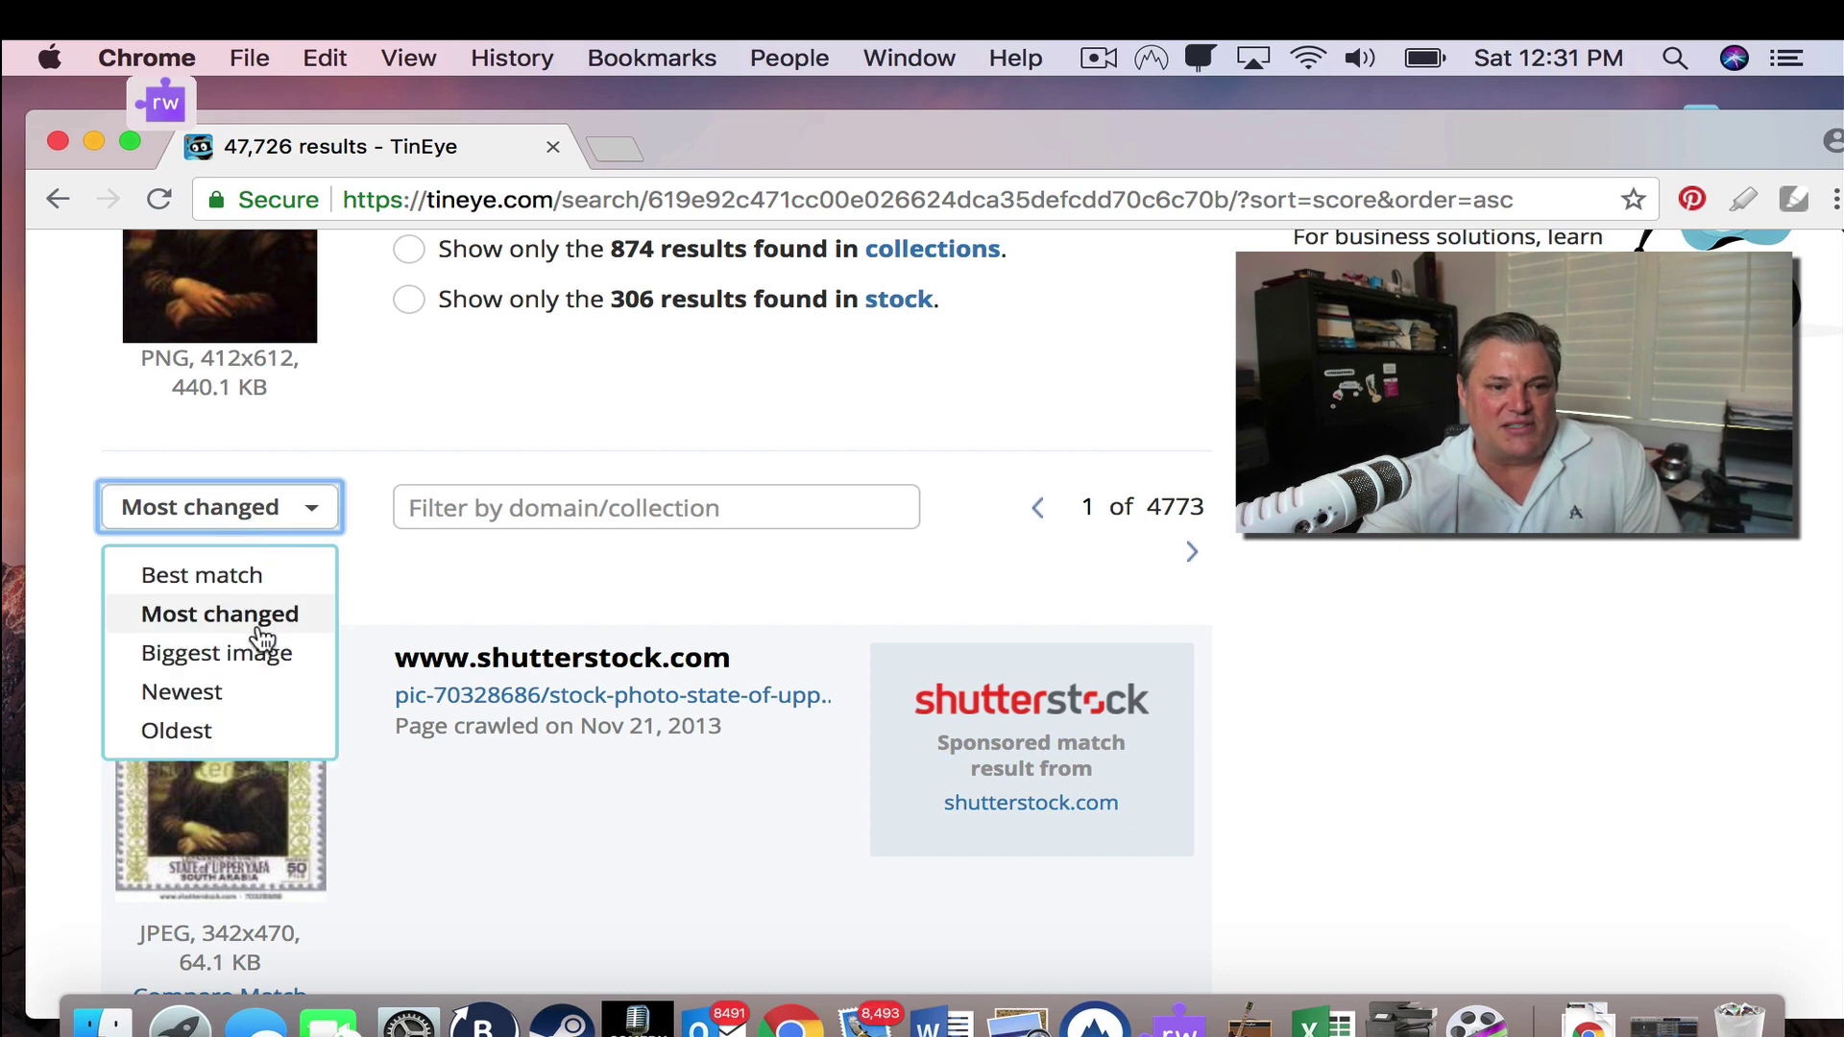
click(234, 708)
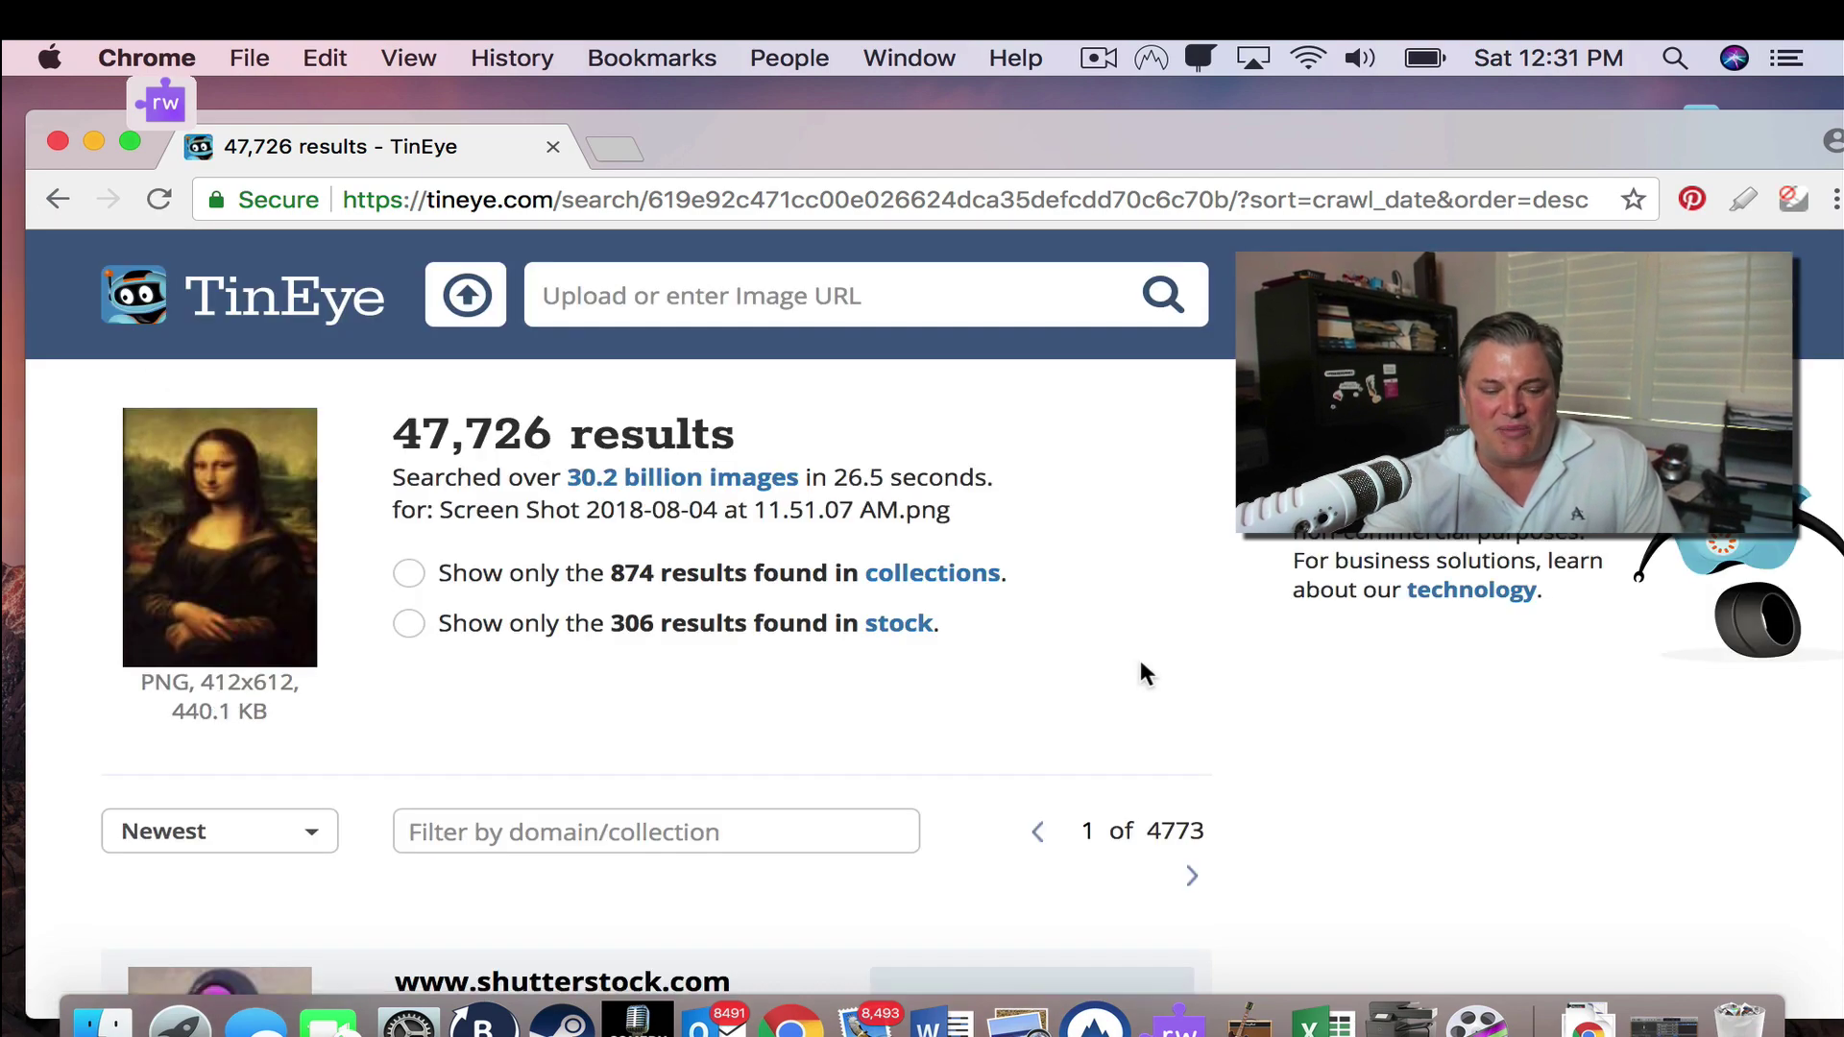
Browse the newest-first results, topped by the May 21, 2017 shutterstock.com match
scroll(1141, 665, down, 5)
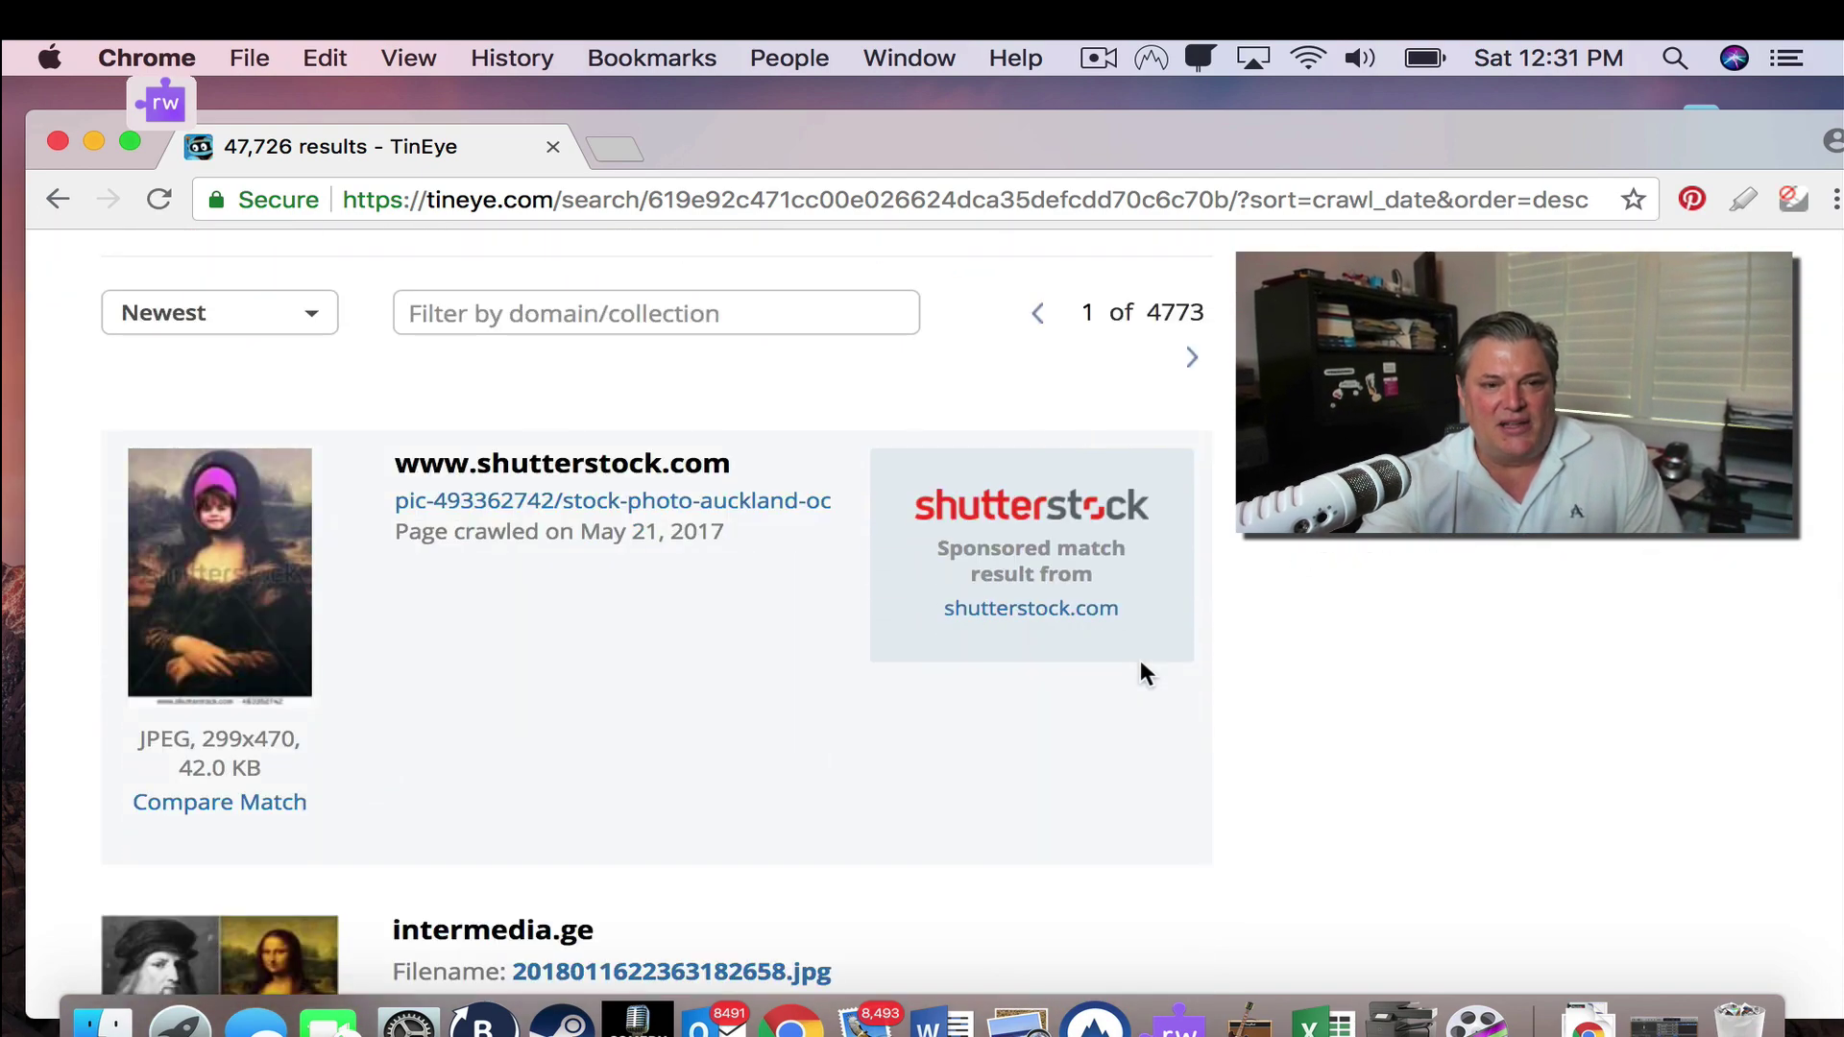
scroll(1139, 659, down, 1)
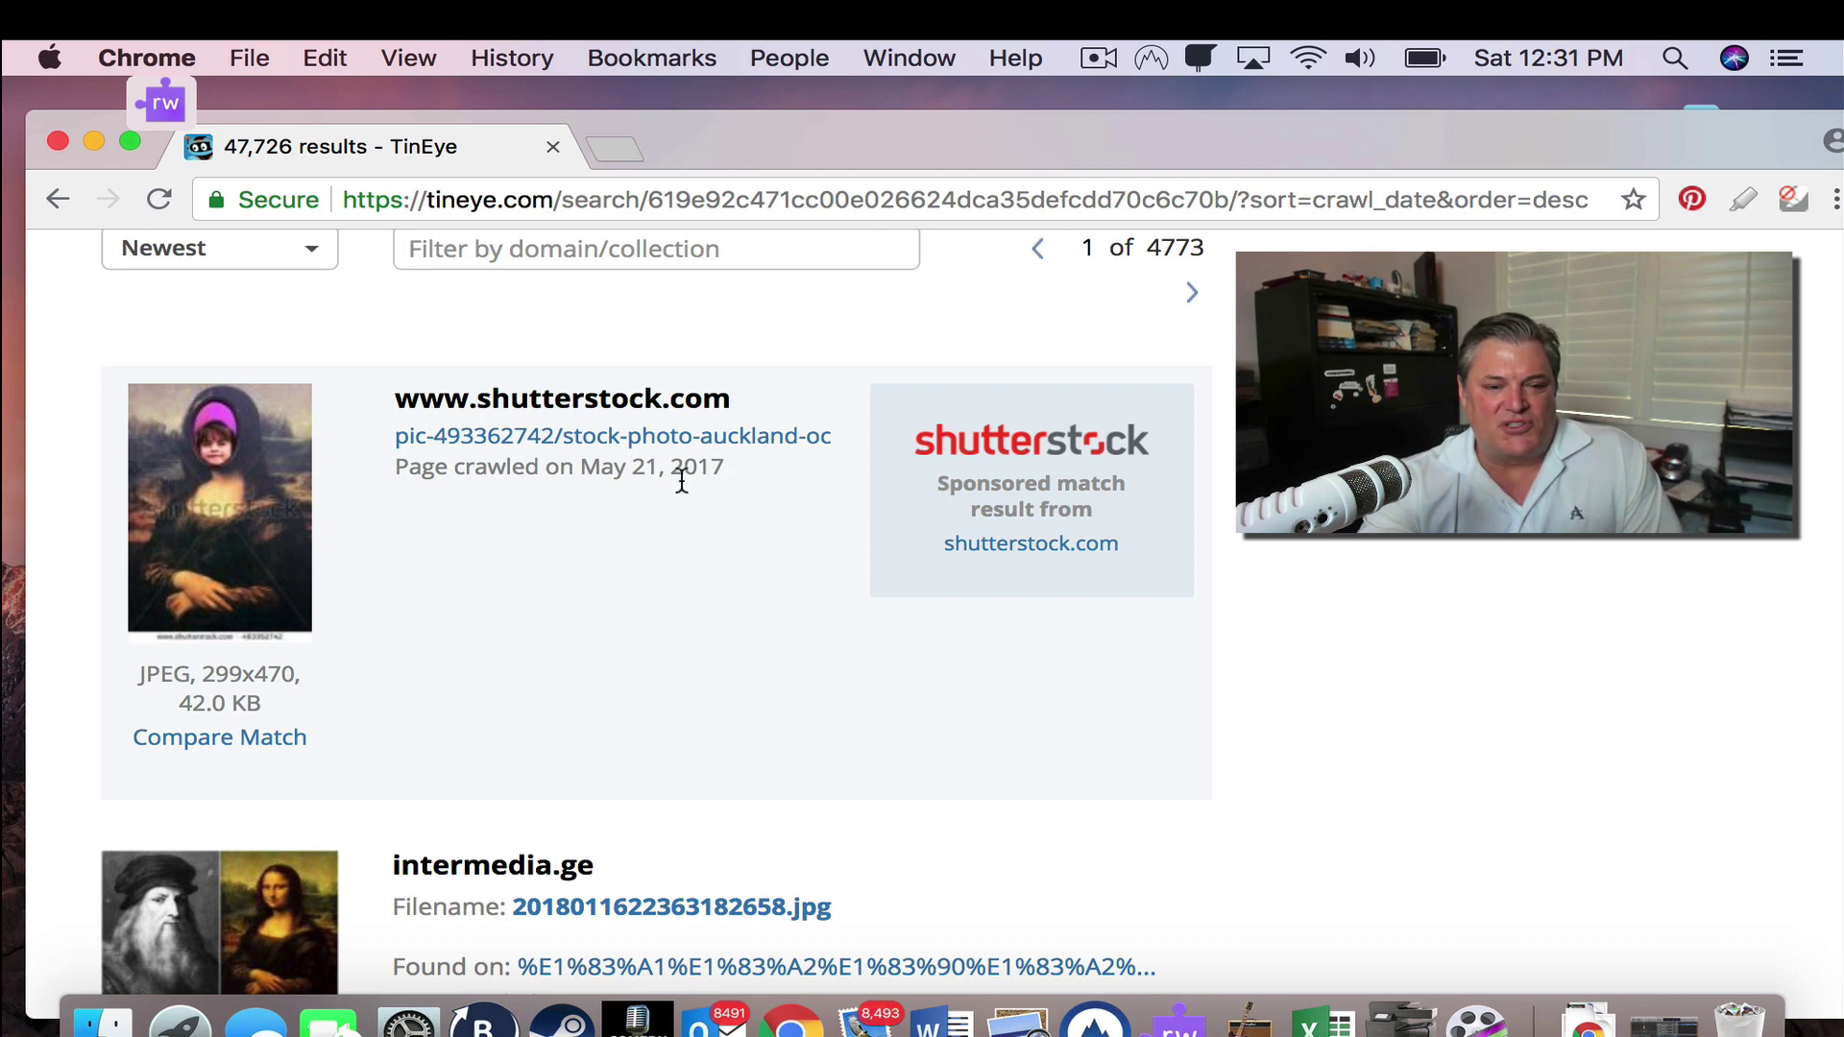
scroll(1259, 728, down, 4)
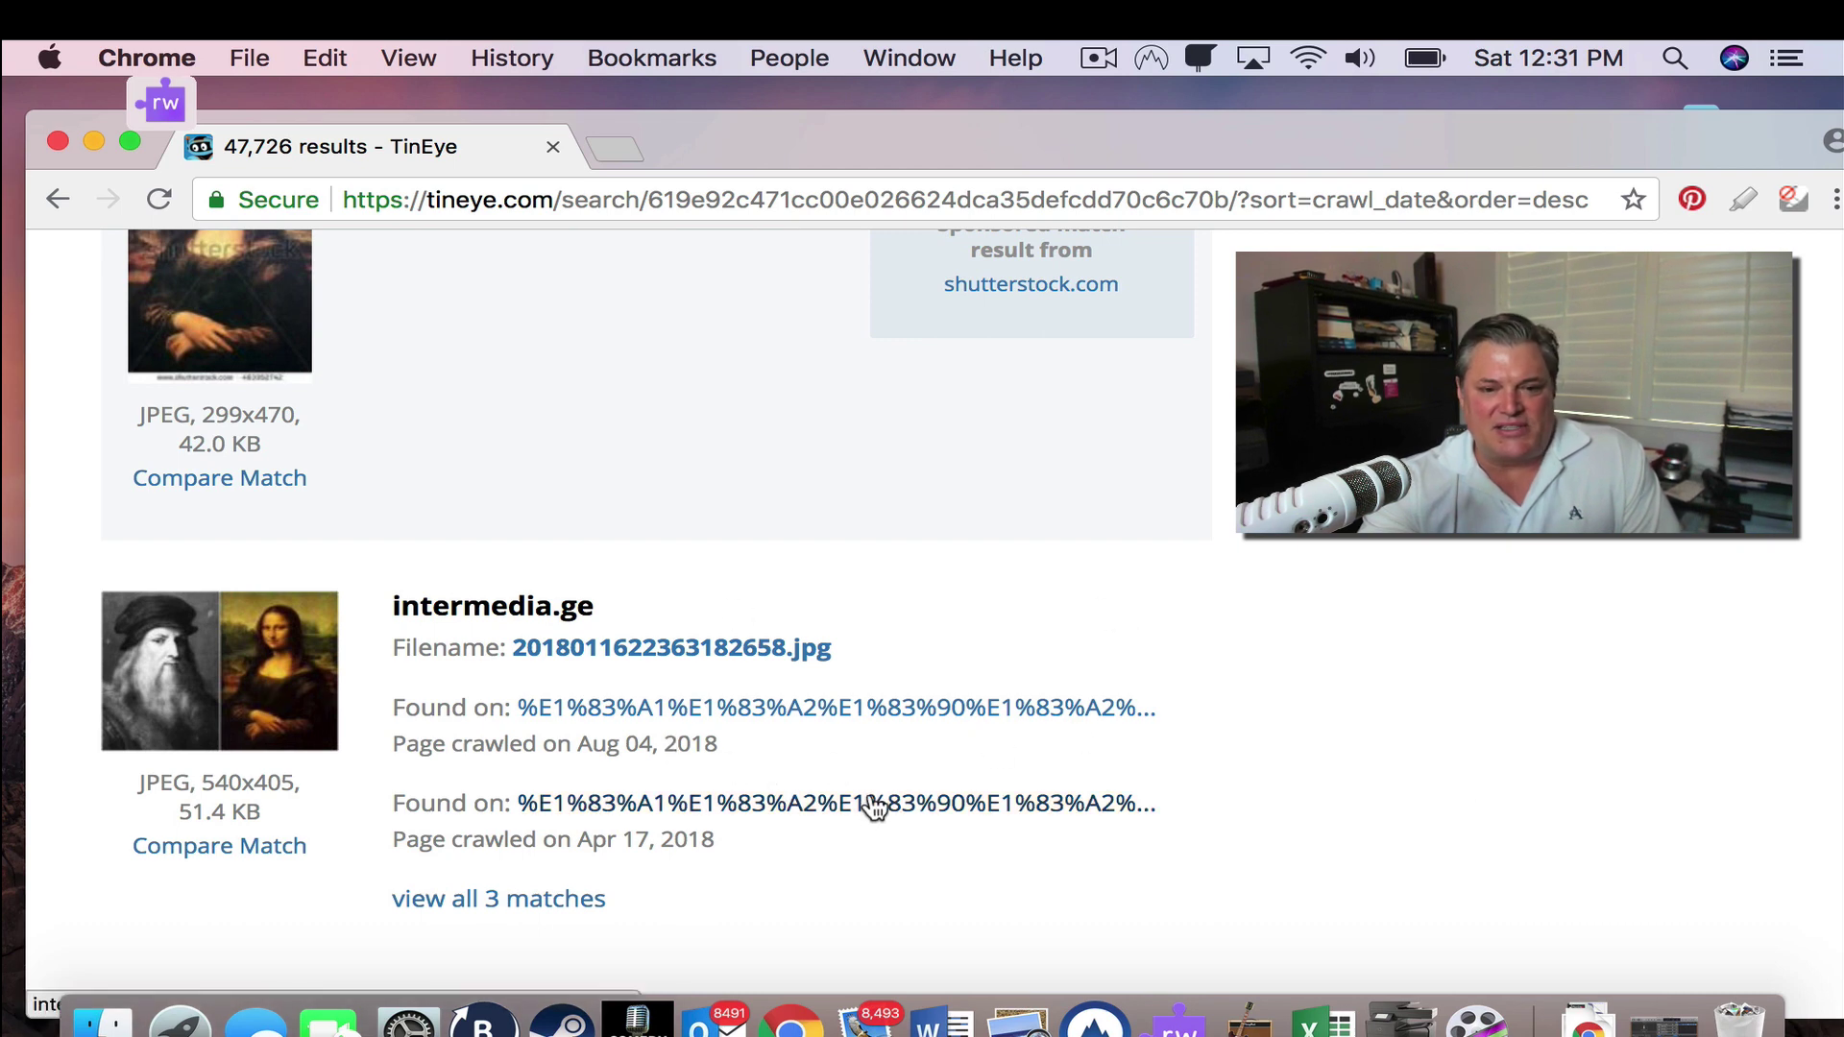
scroll(1045, 511, up, 8)
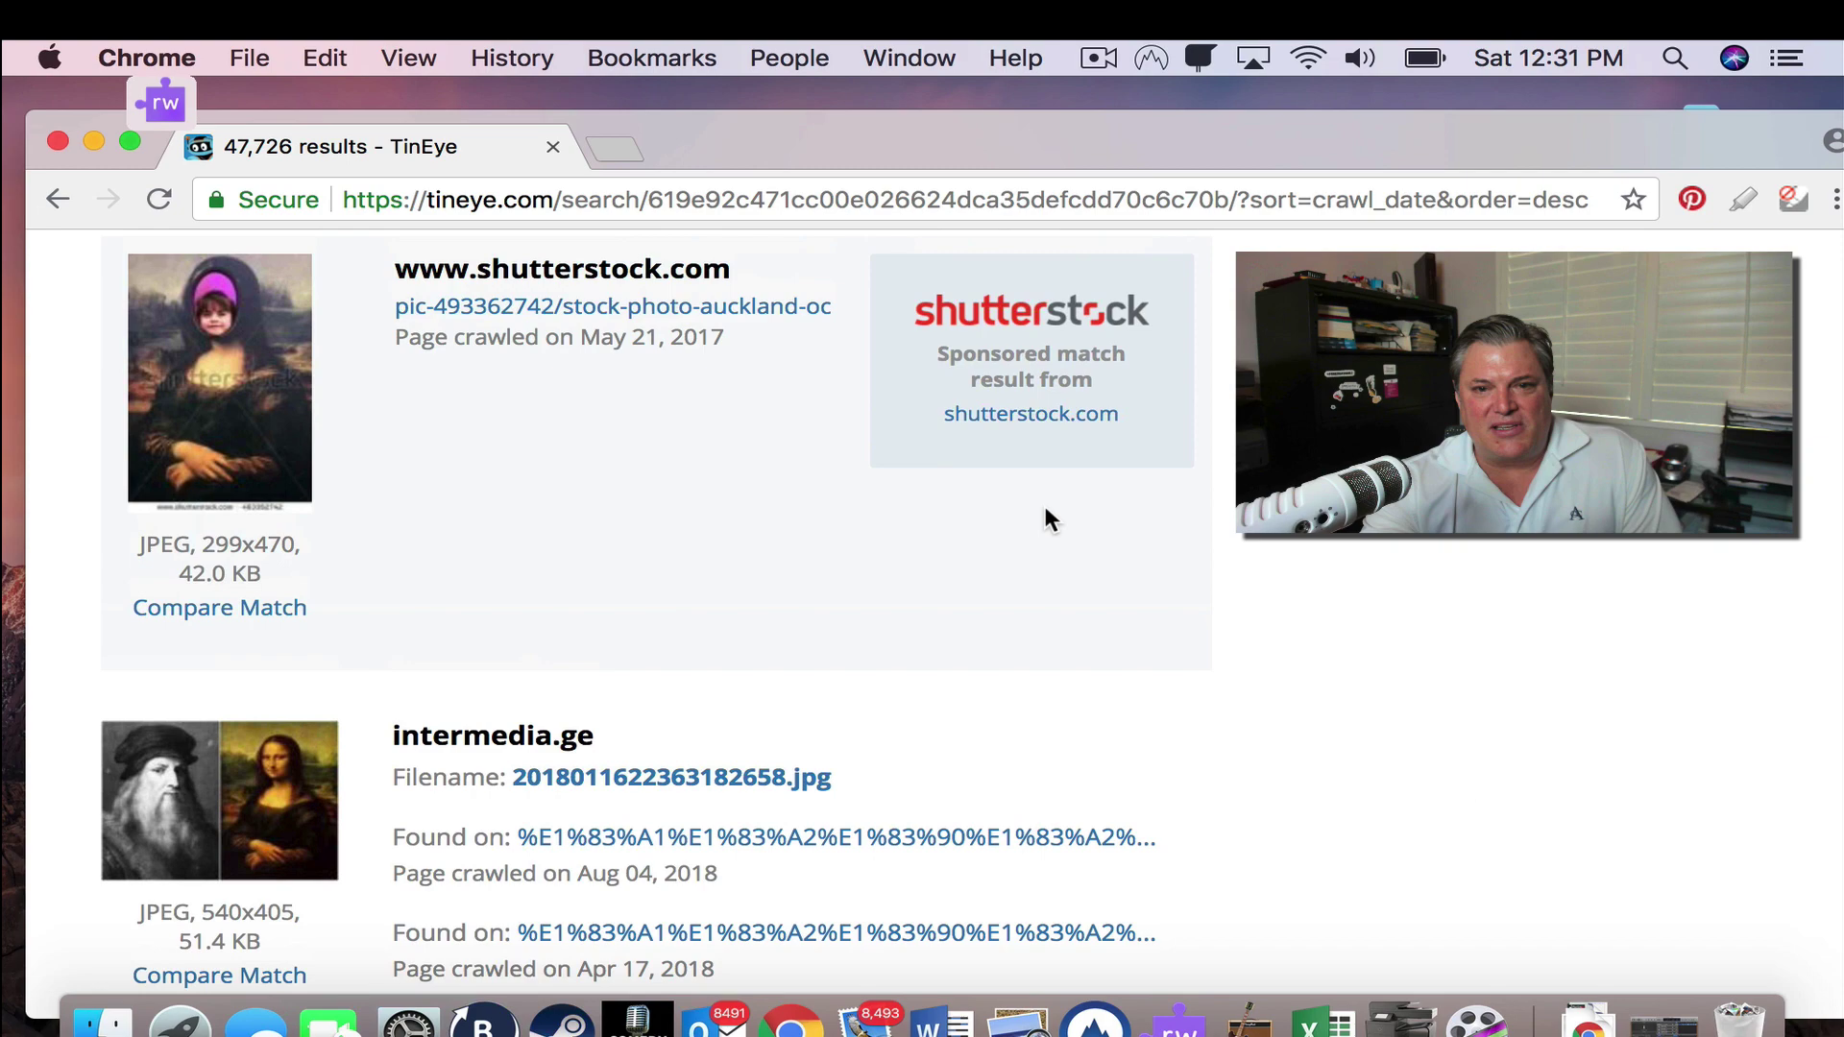
scroll(1045, 511, up, 5)
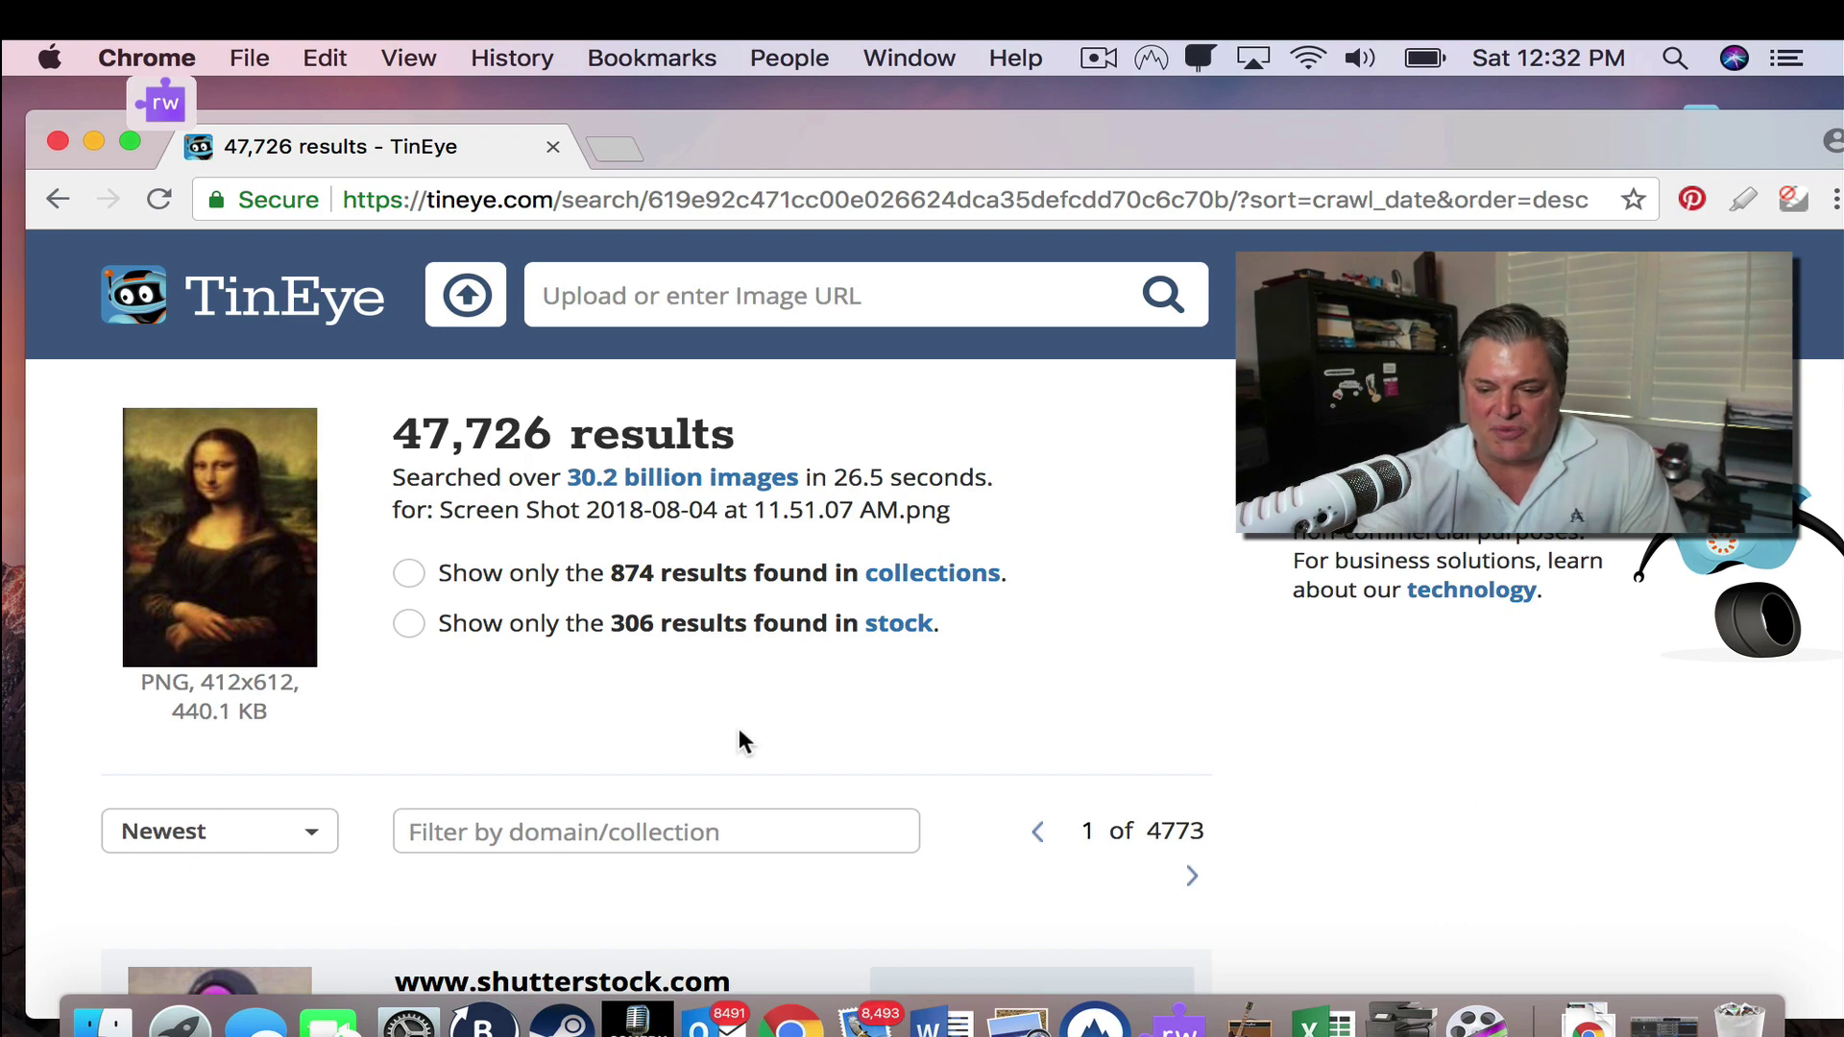
scroll(739, 732, down, 5)
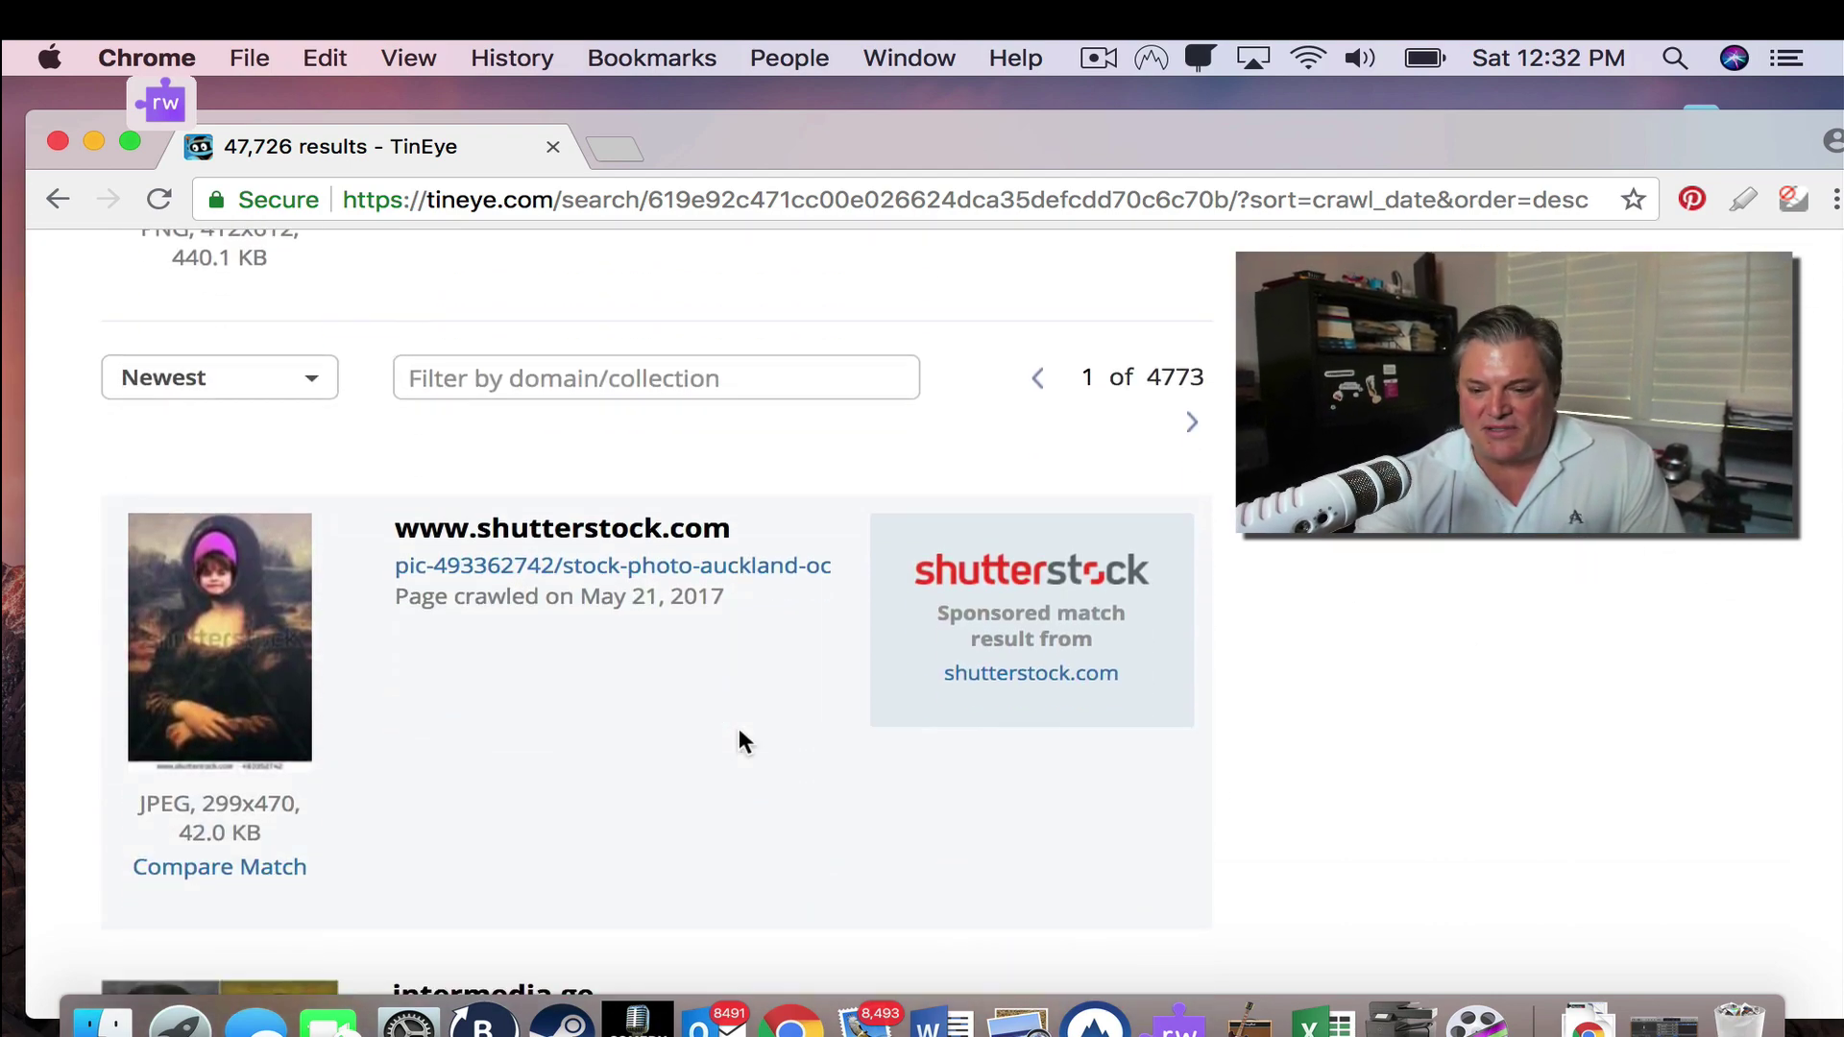
scroll(739, 734, up, 5)
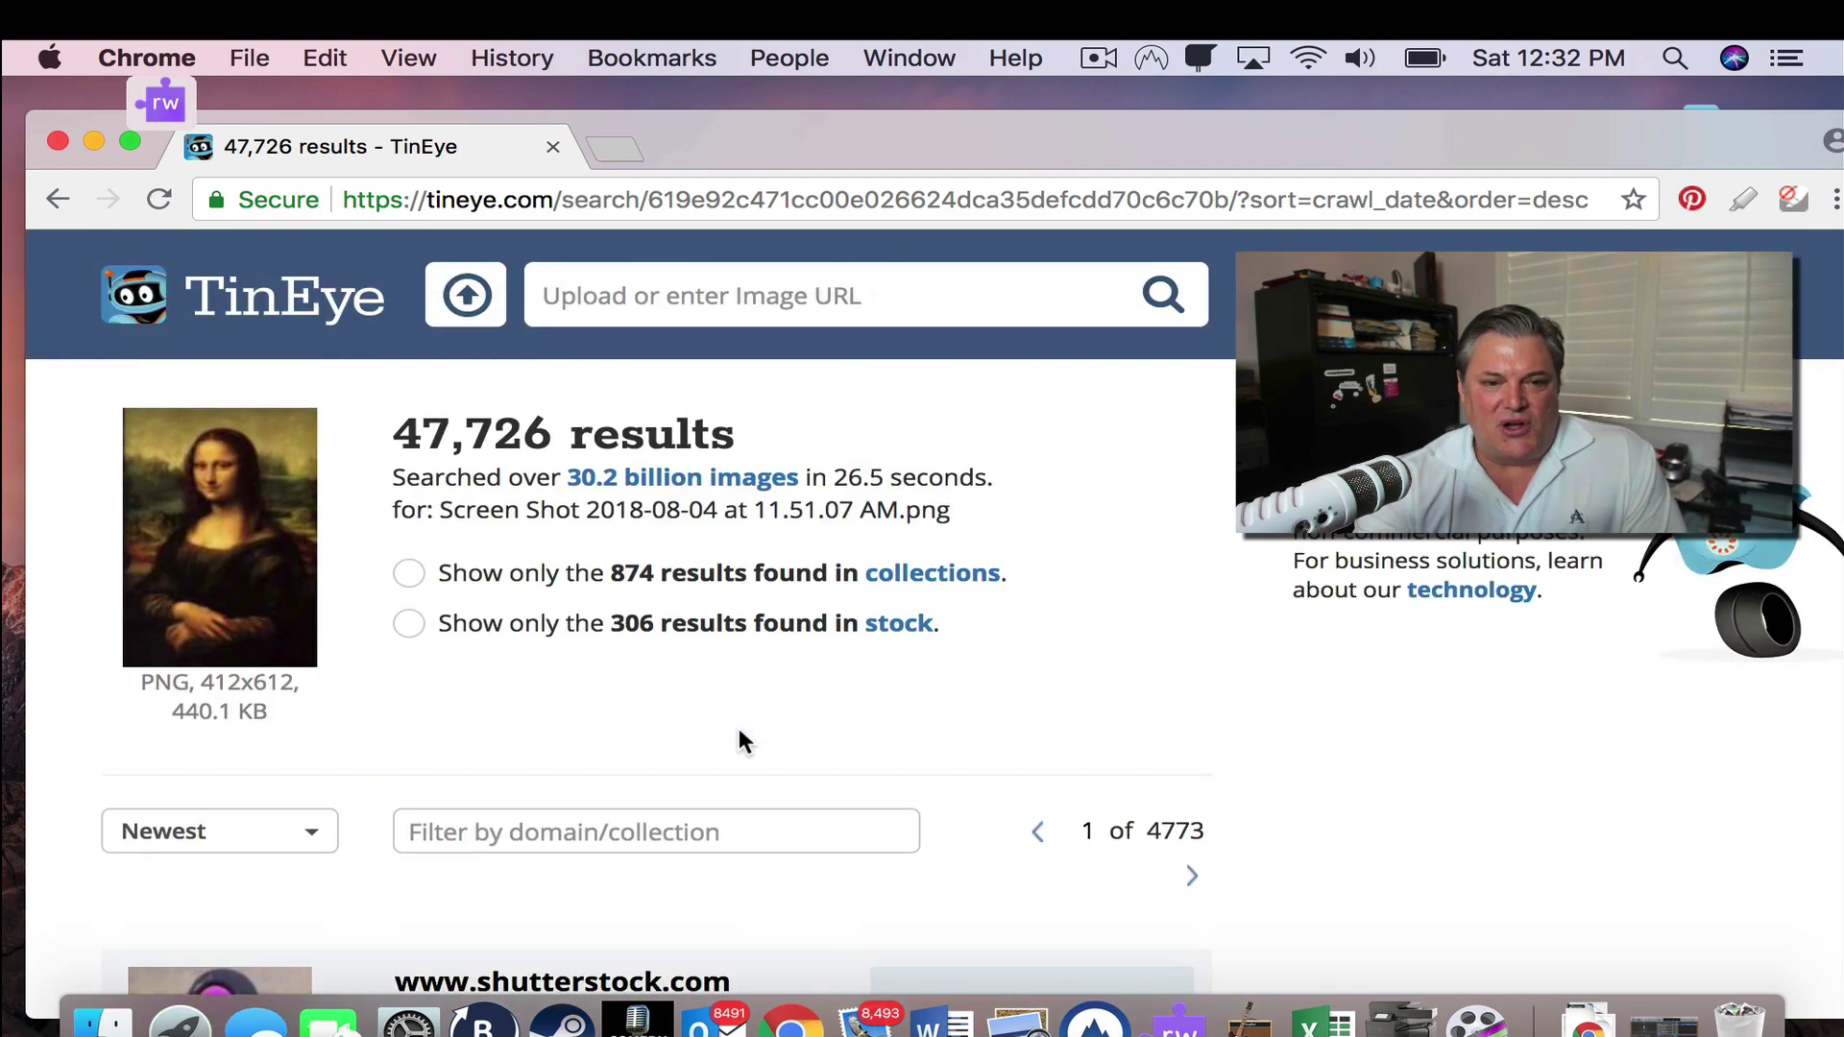
scroll(739, 731, down, 2)
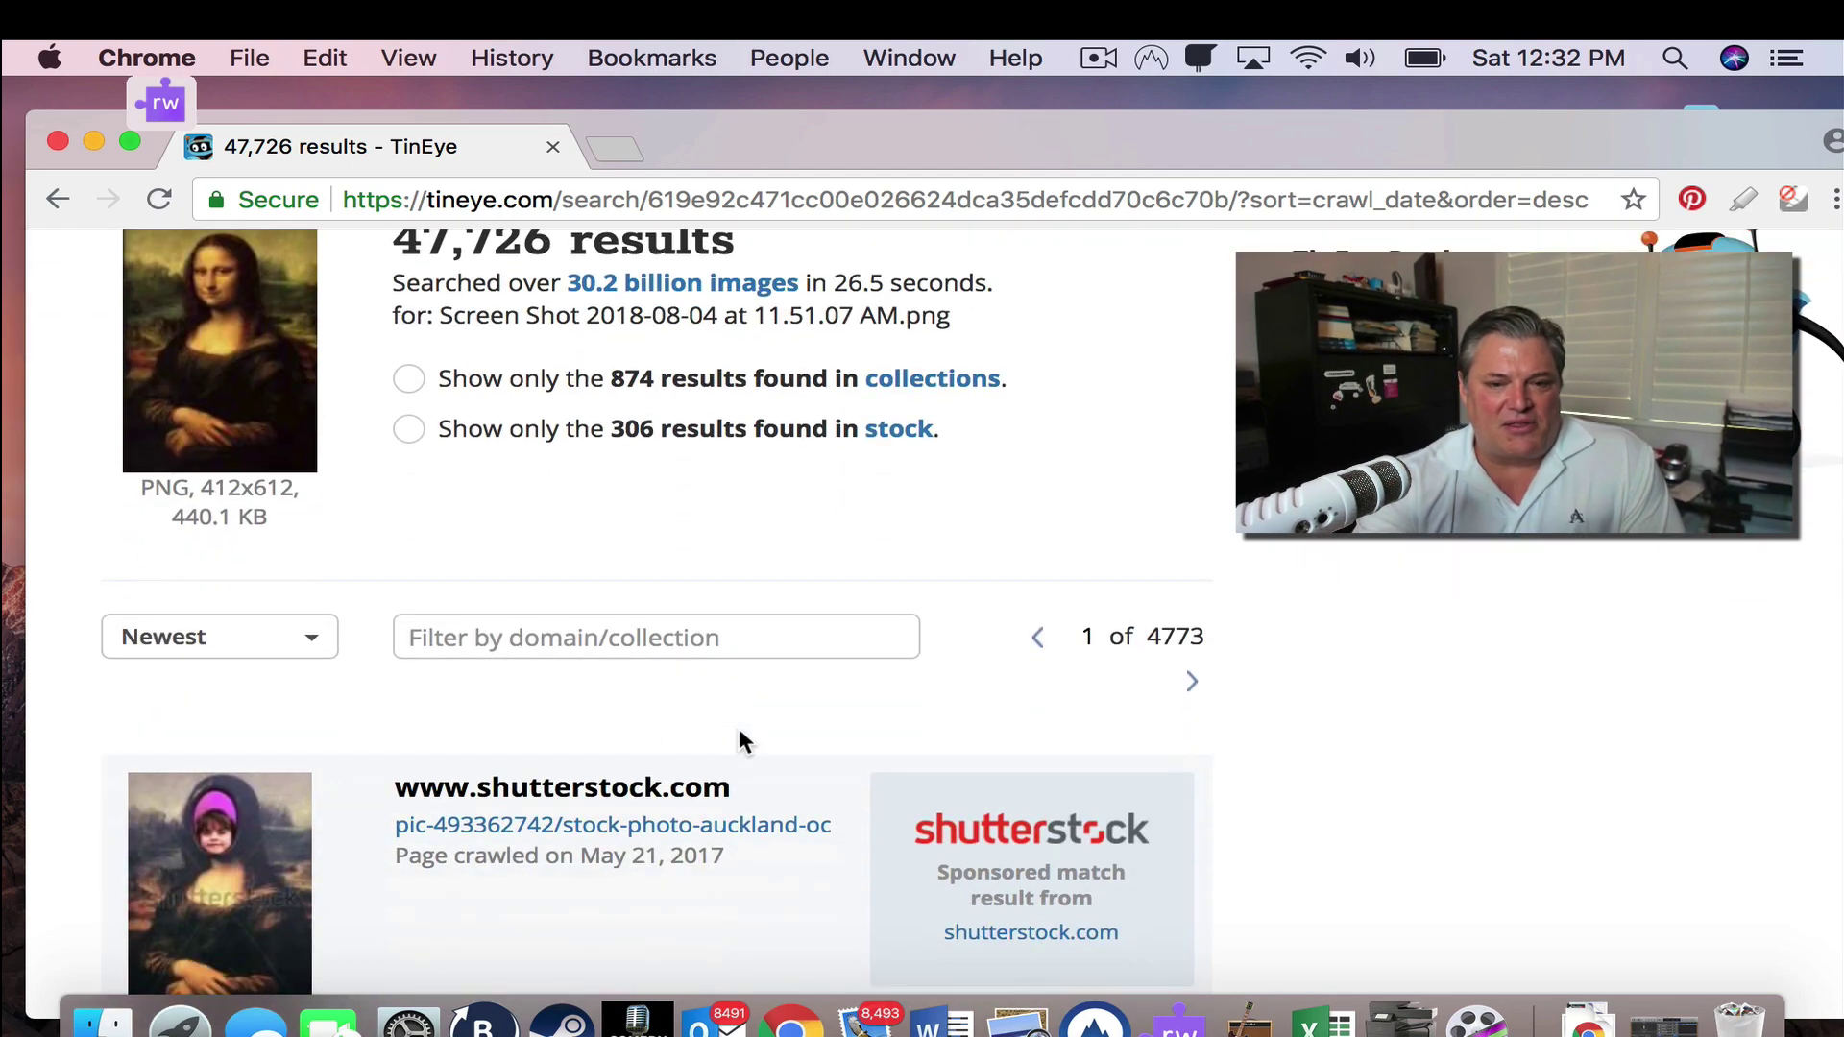
Sort by Biggest image and scroll to the 50.0 MB, 7854x11498 Wikimedia and Reddit matches
click(276, 652)
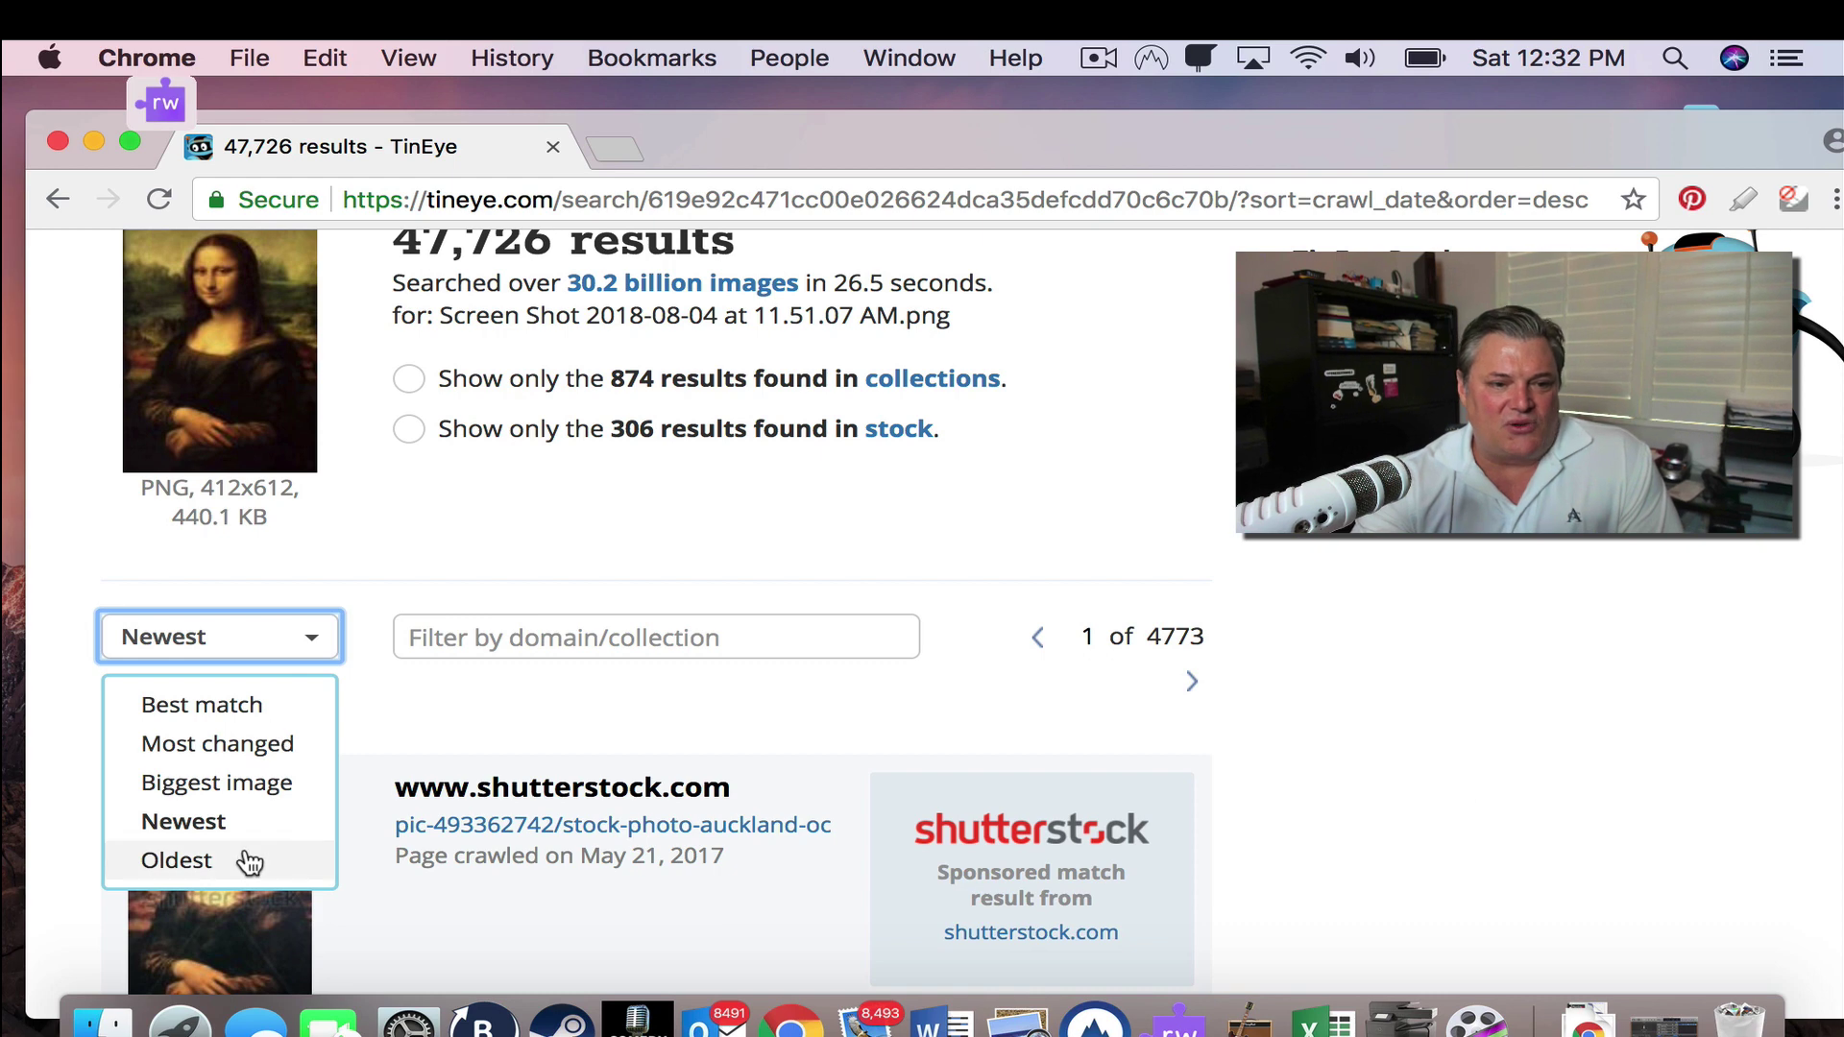
click(247, 783)
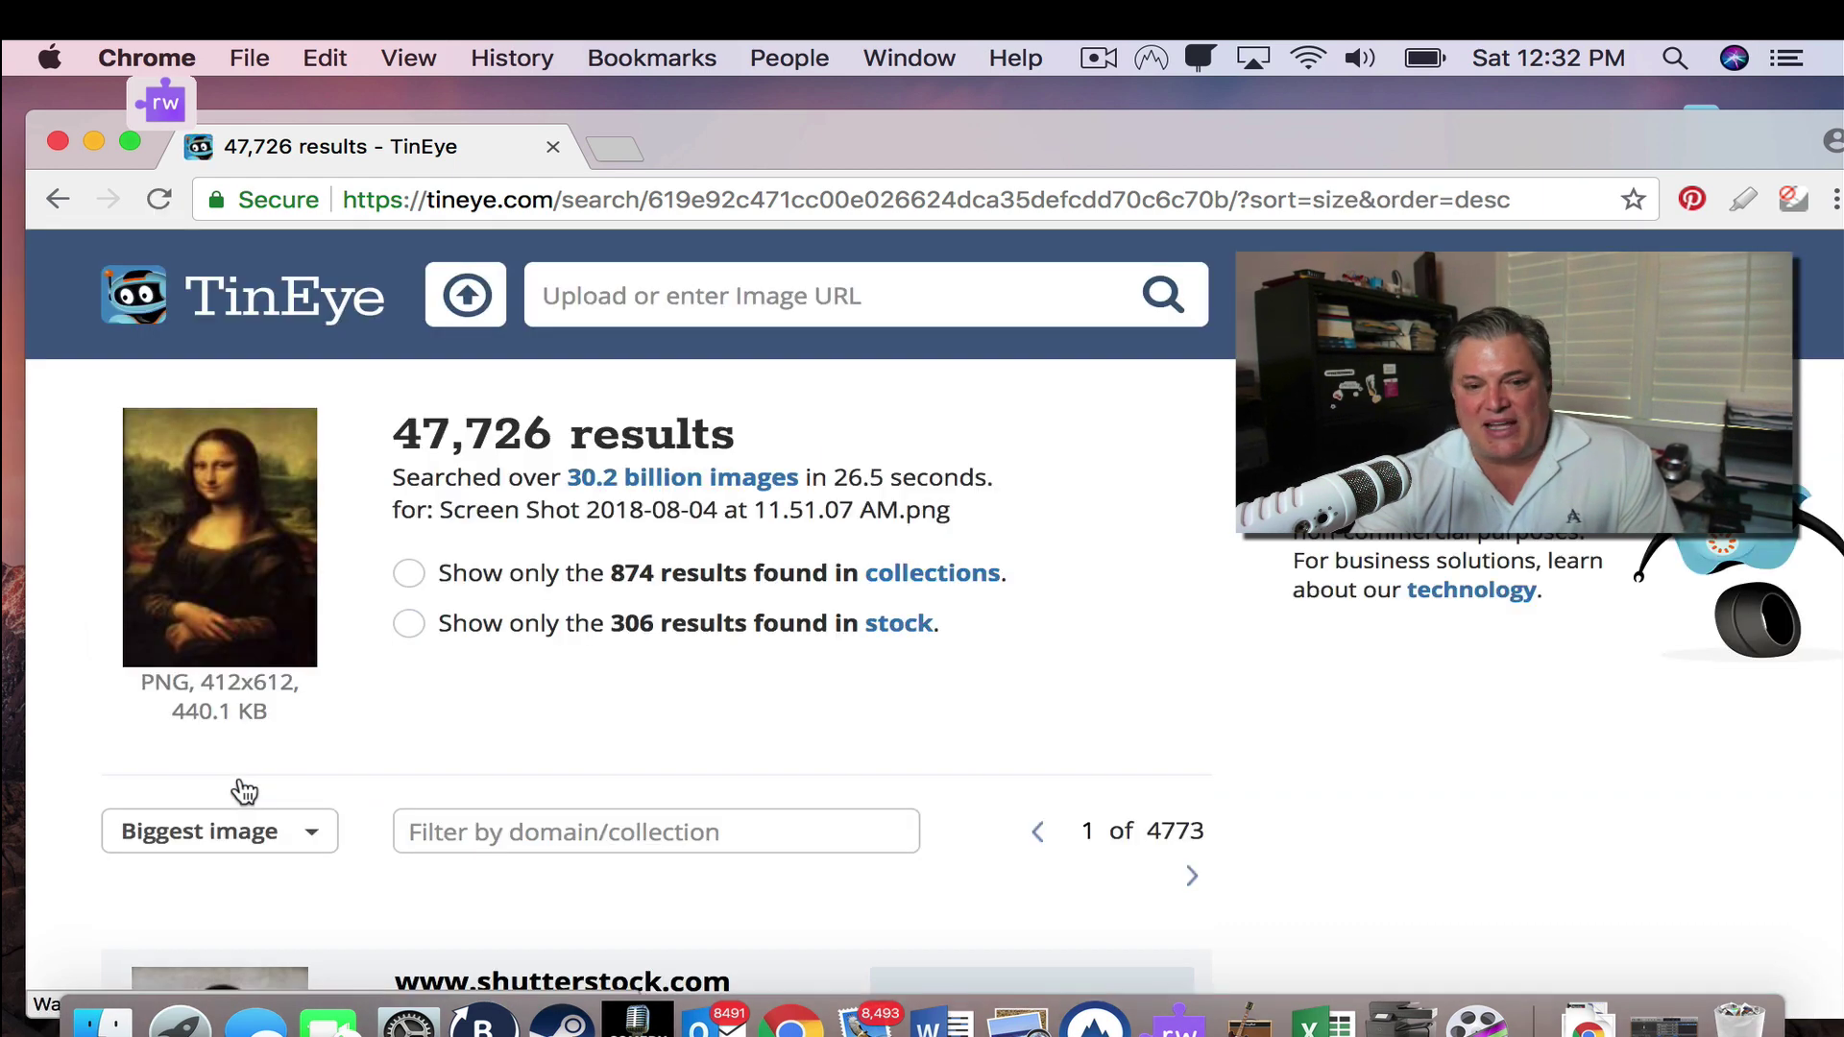
scroll(1106, 692, down, 6)
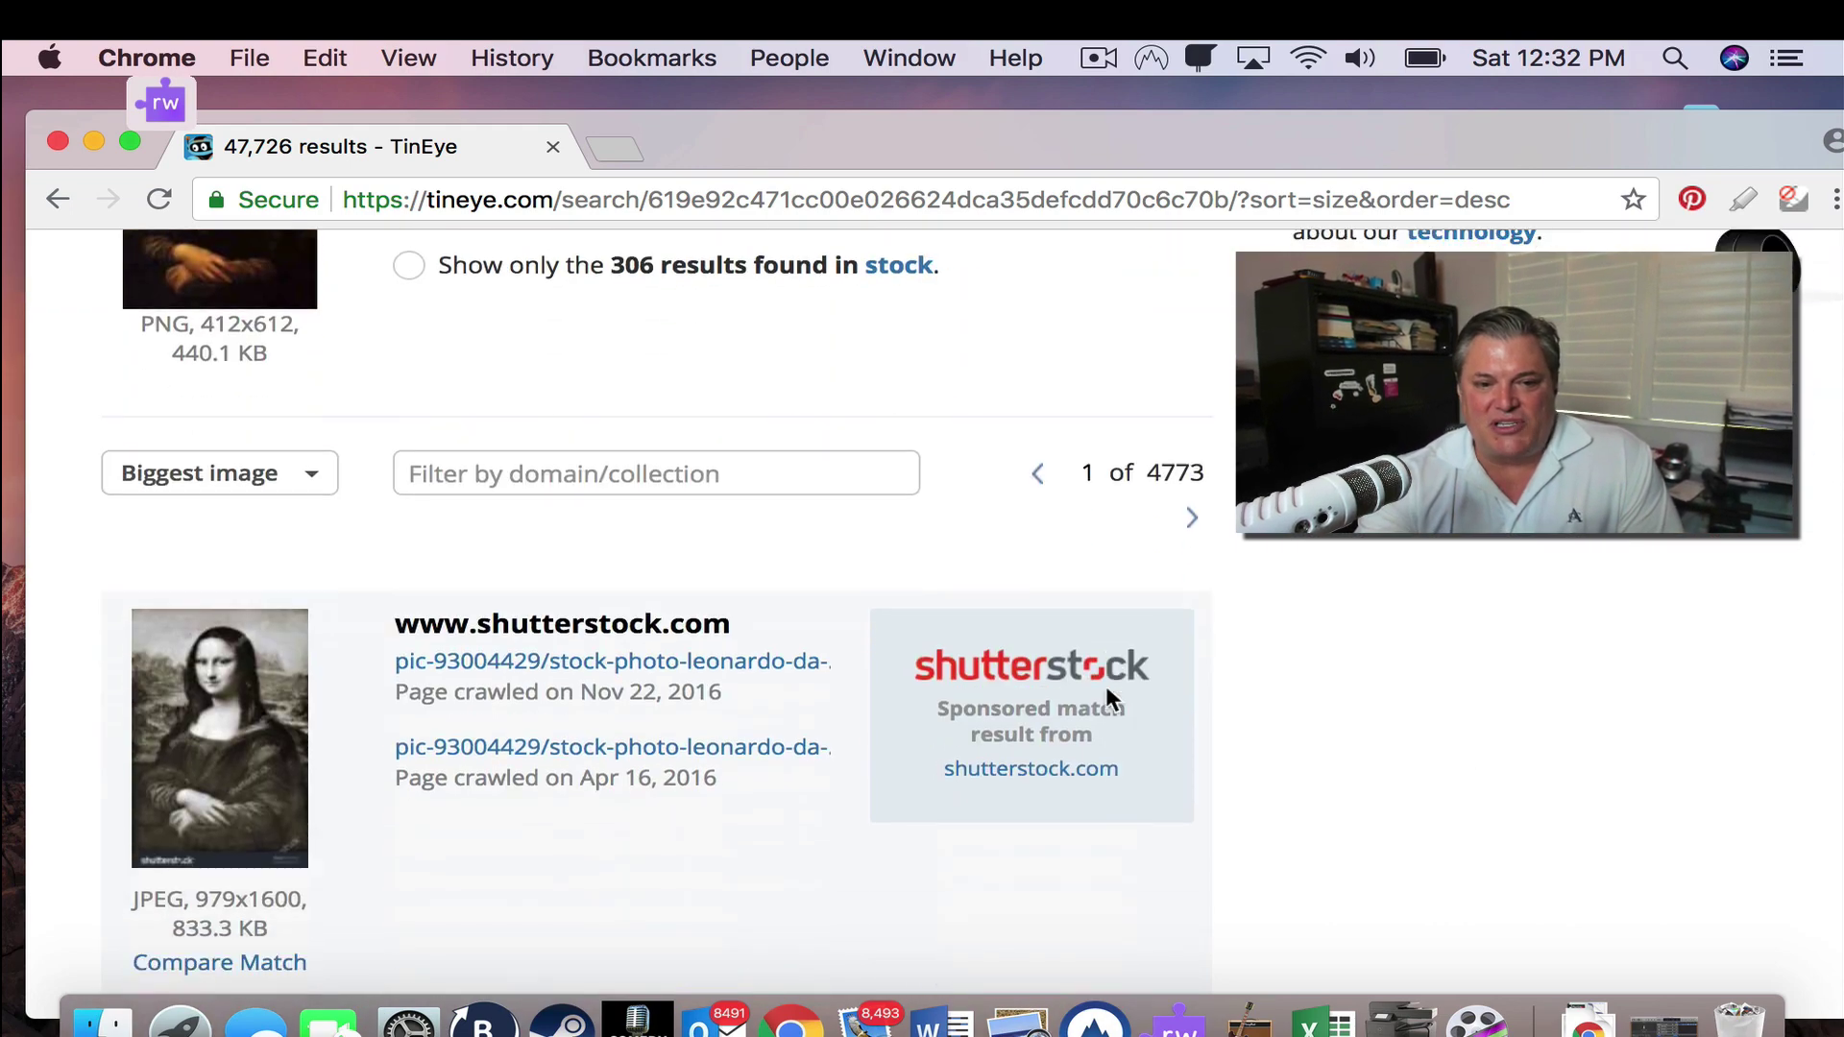
scroll(1106, 690, down, 4)
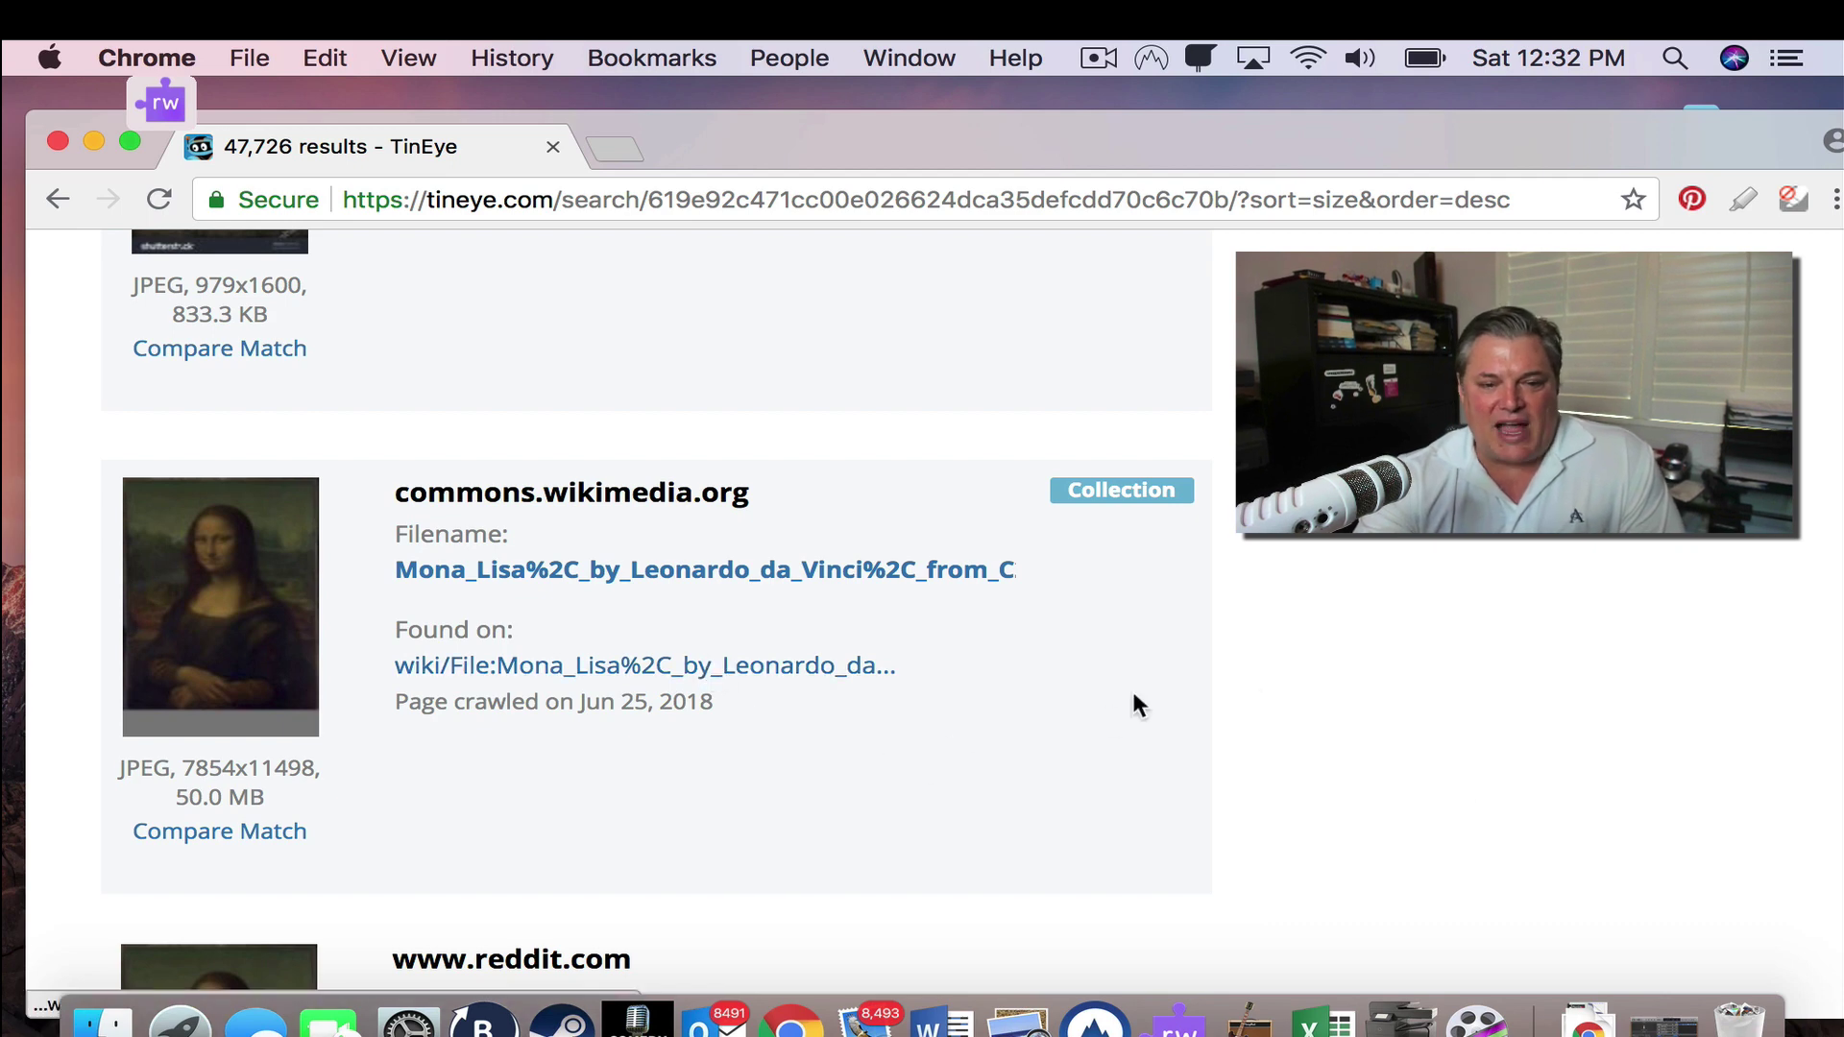
scroll(1183, 680, down, 5)
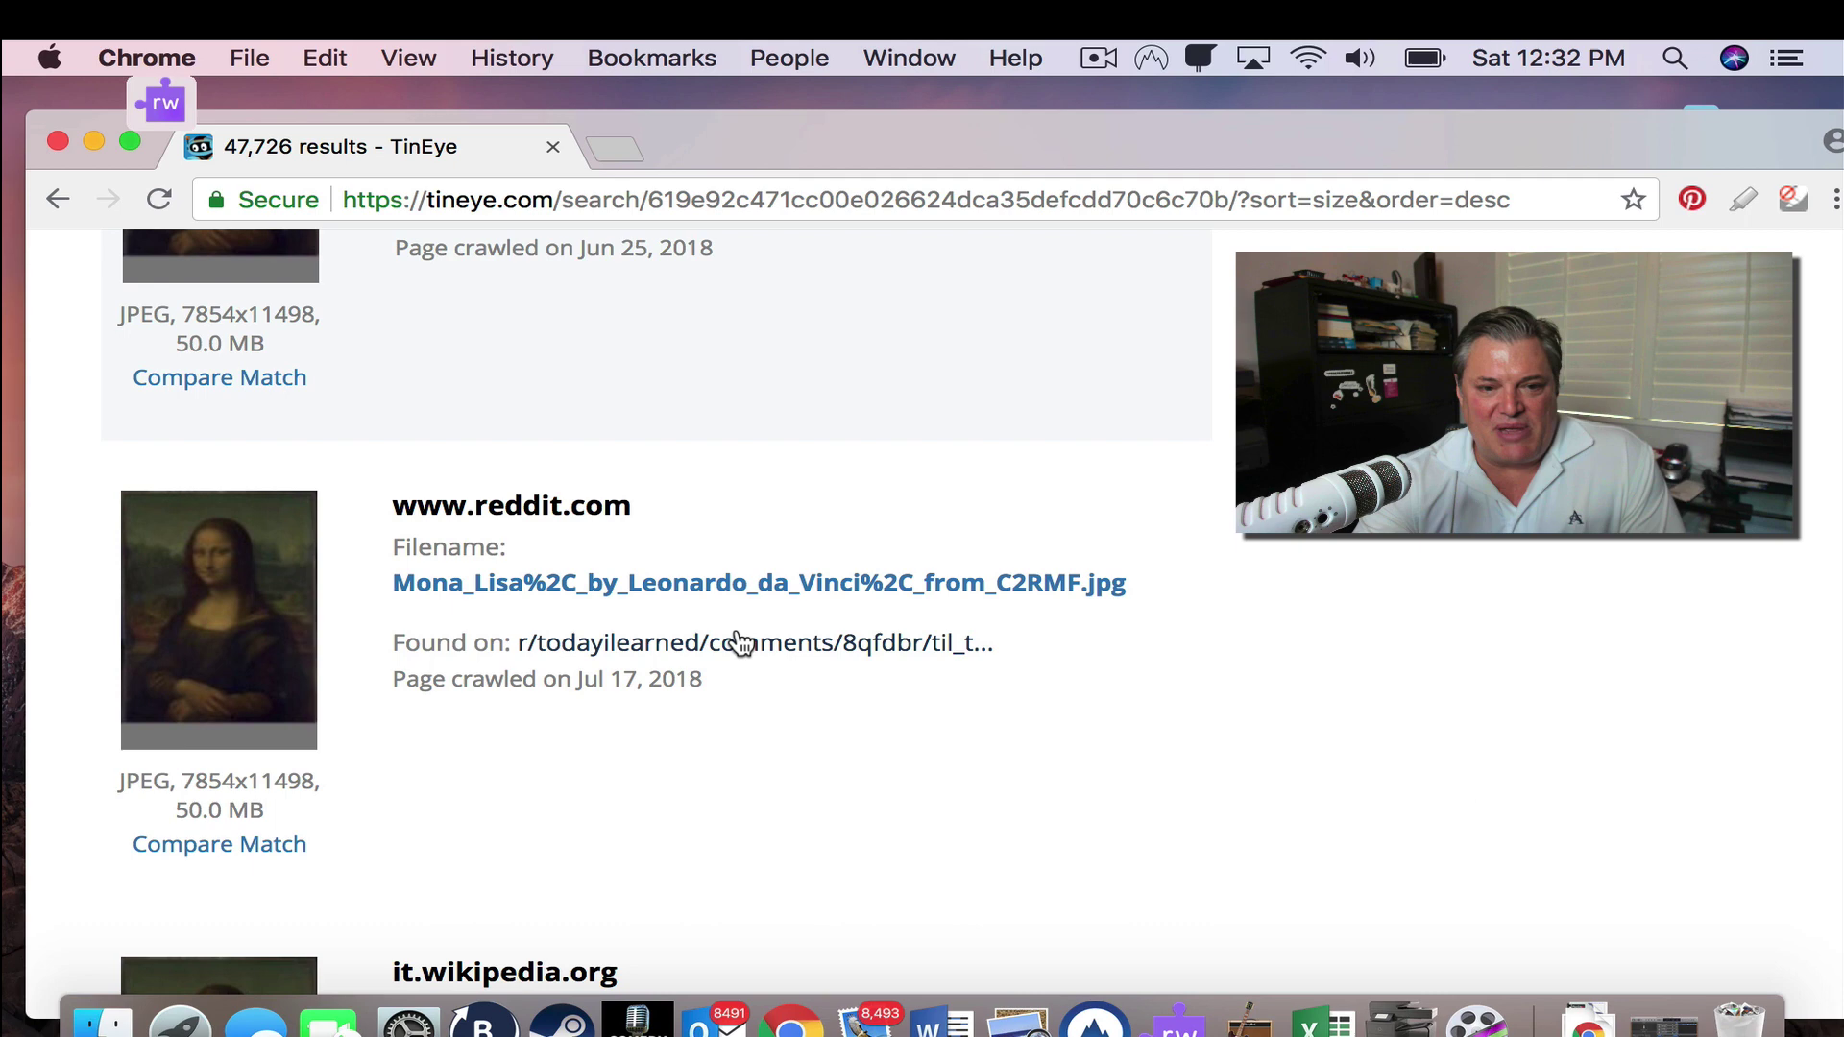
Open the r/todayilearned post in a new window and follow its thumbnail to the Telegraph article
right_click(677, 642)
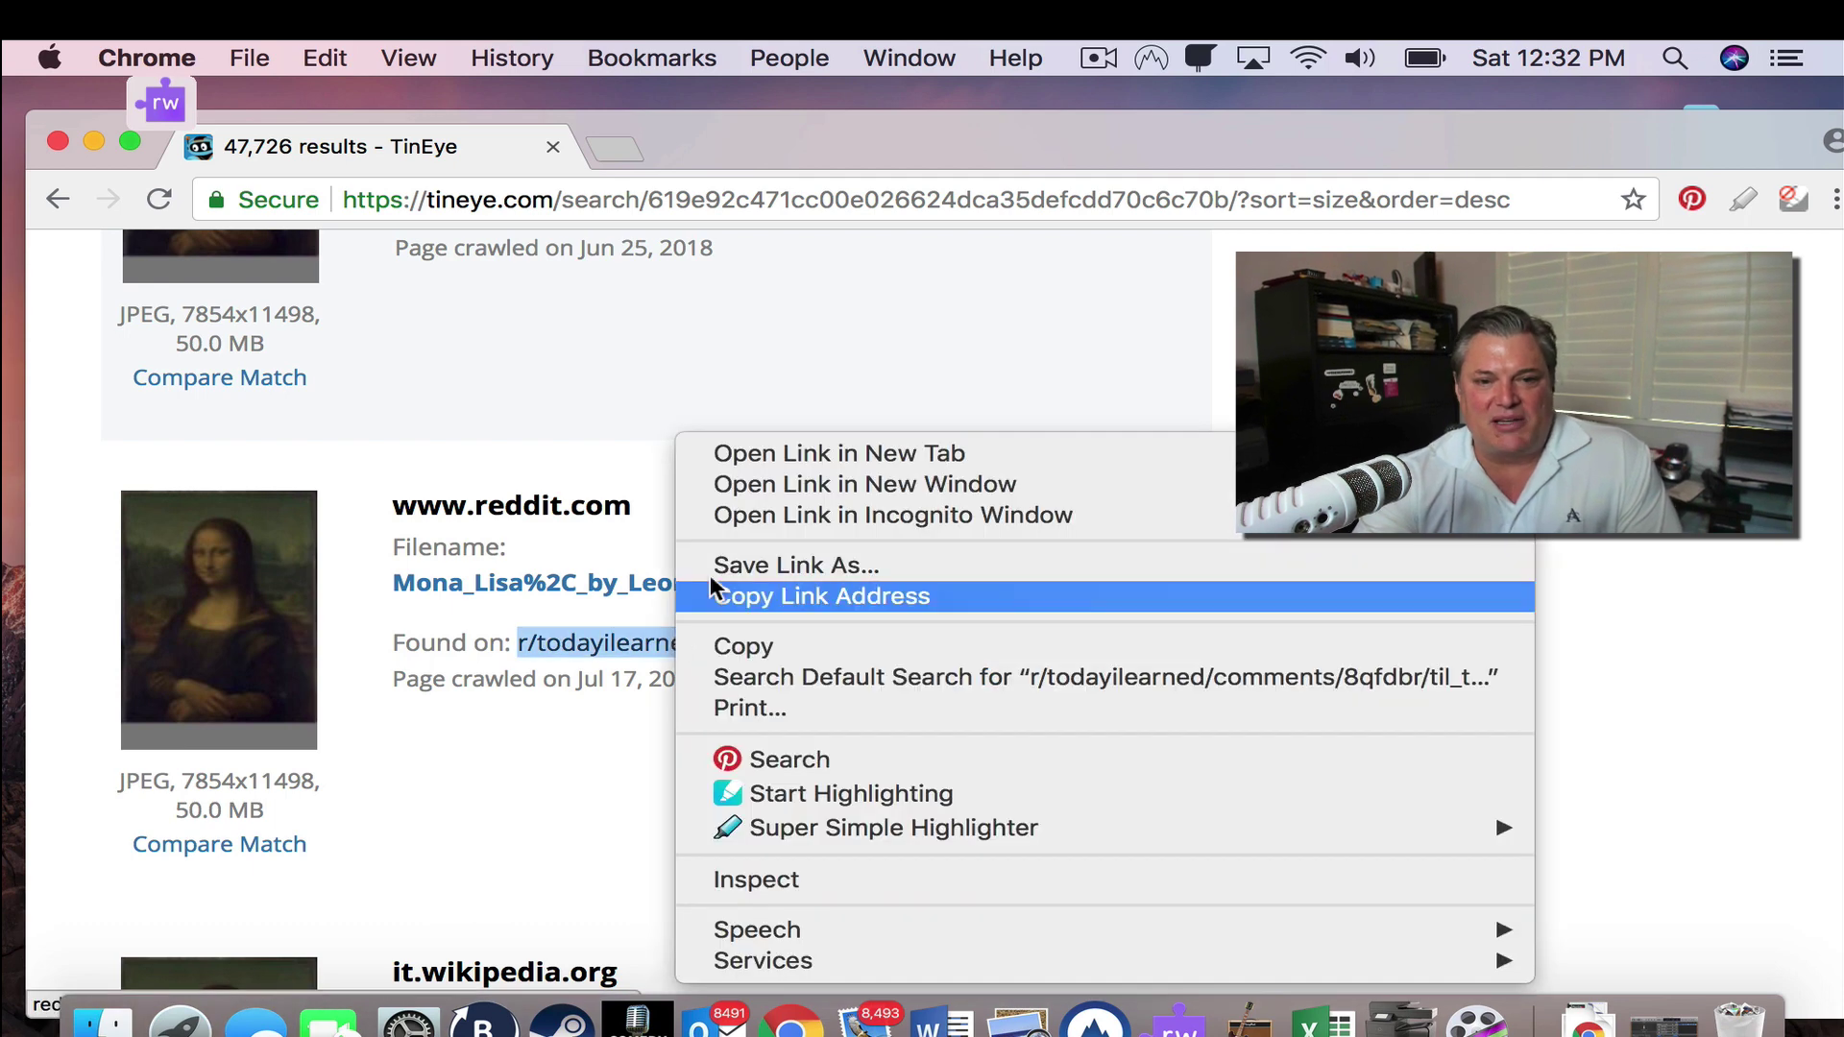
click(784, 485)
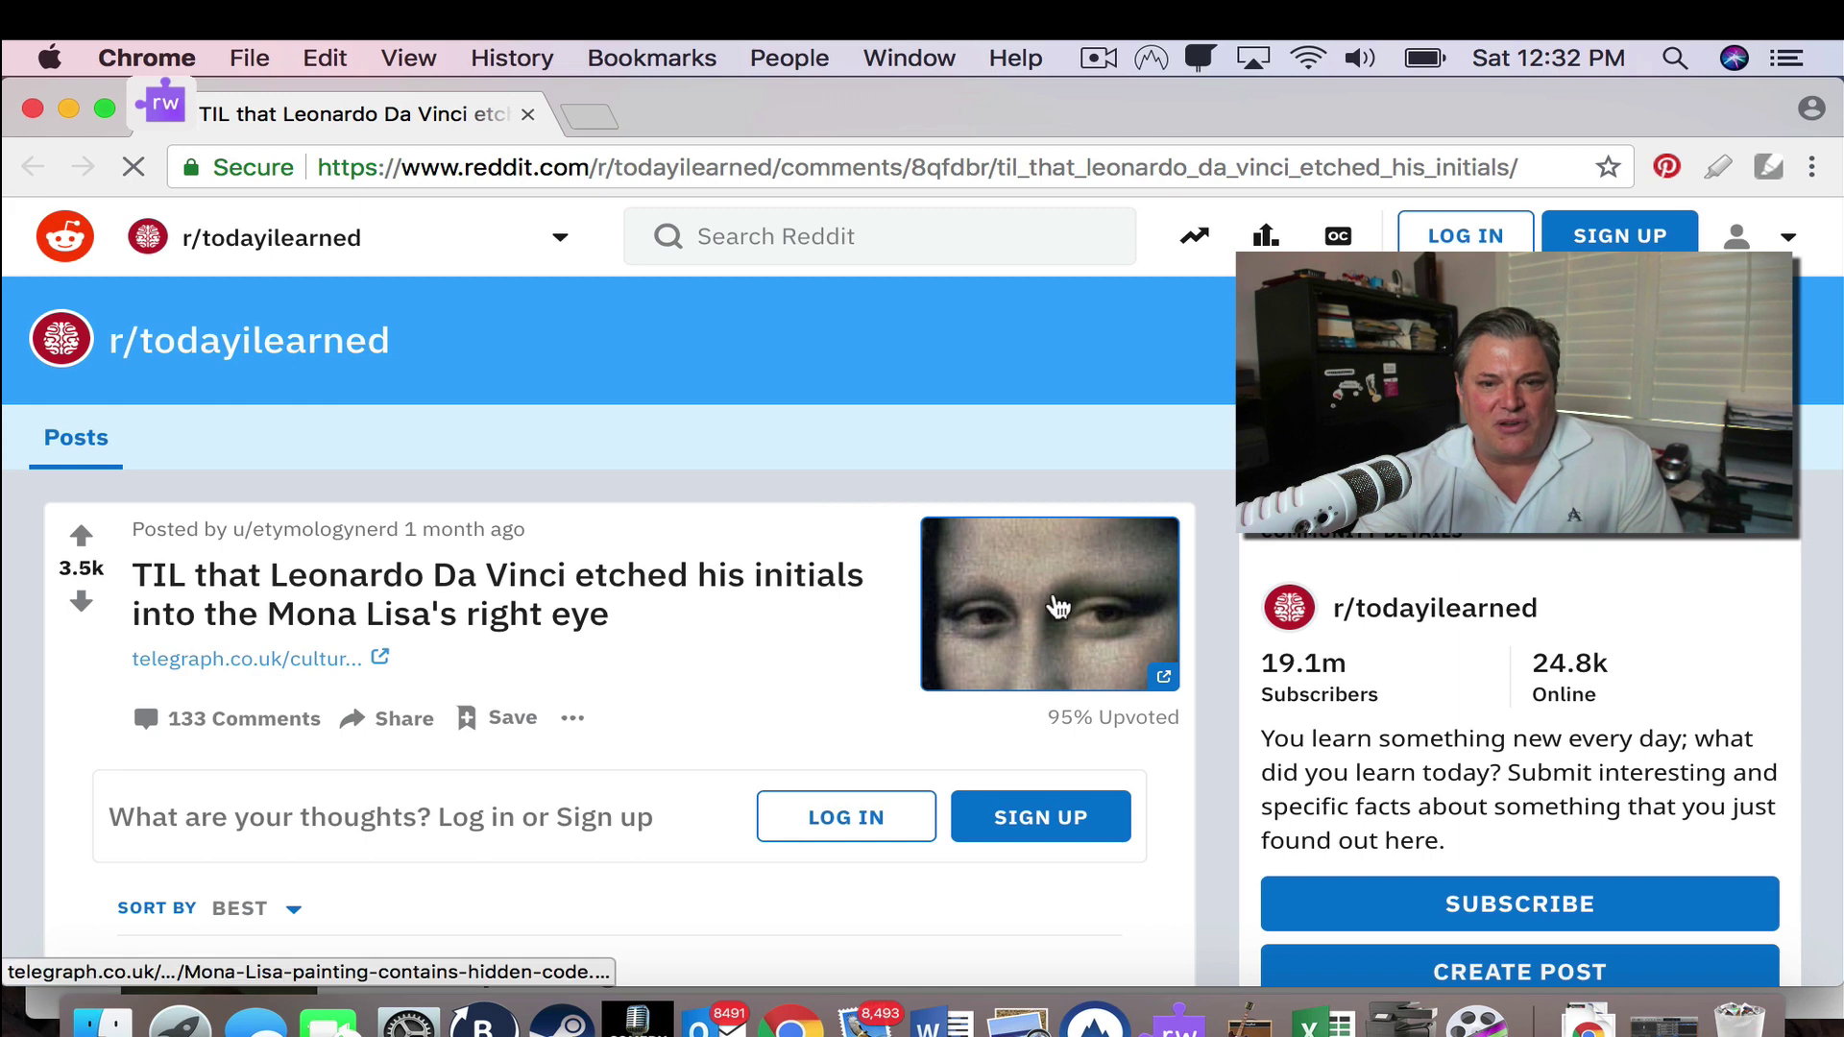
click(1053, 590)
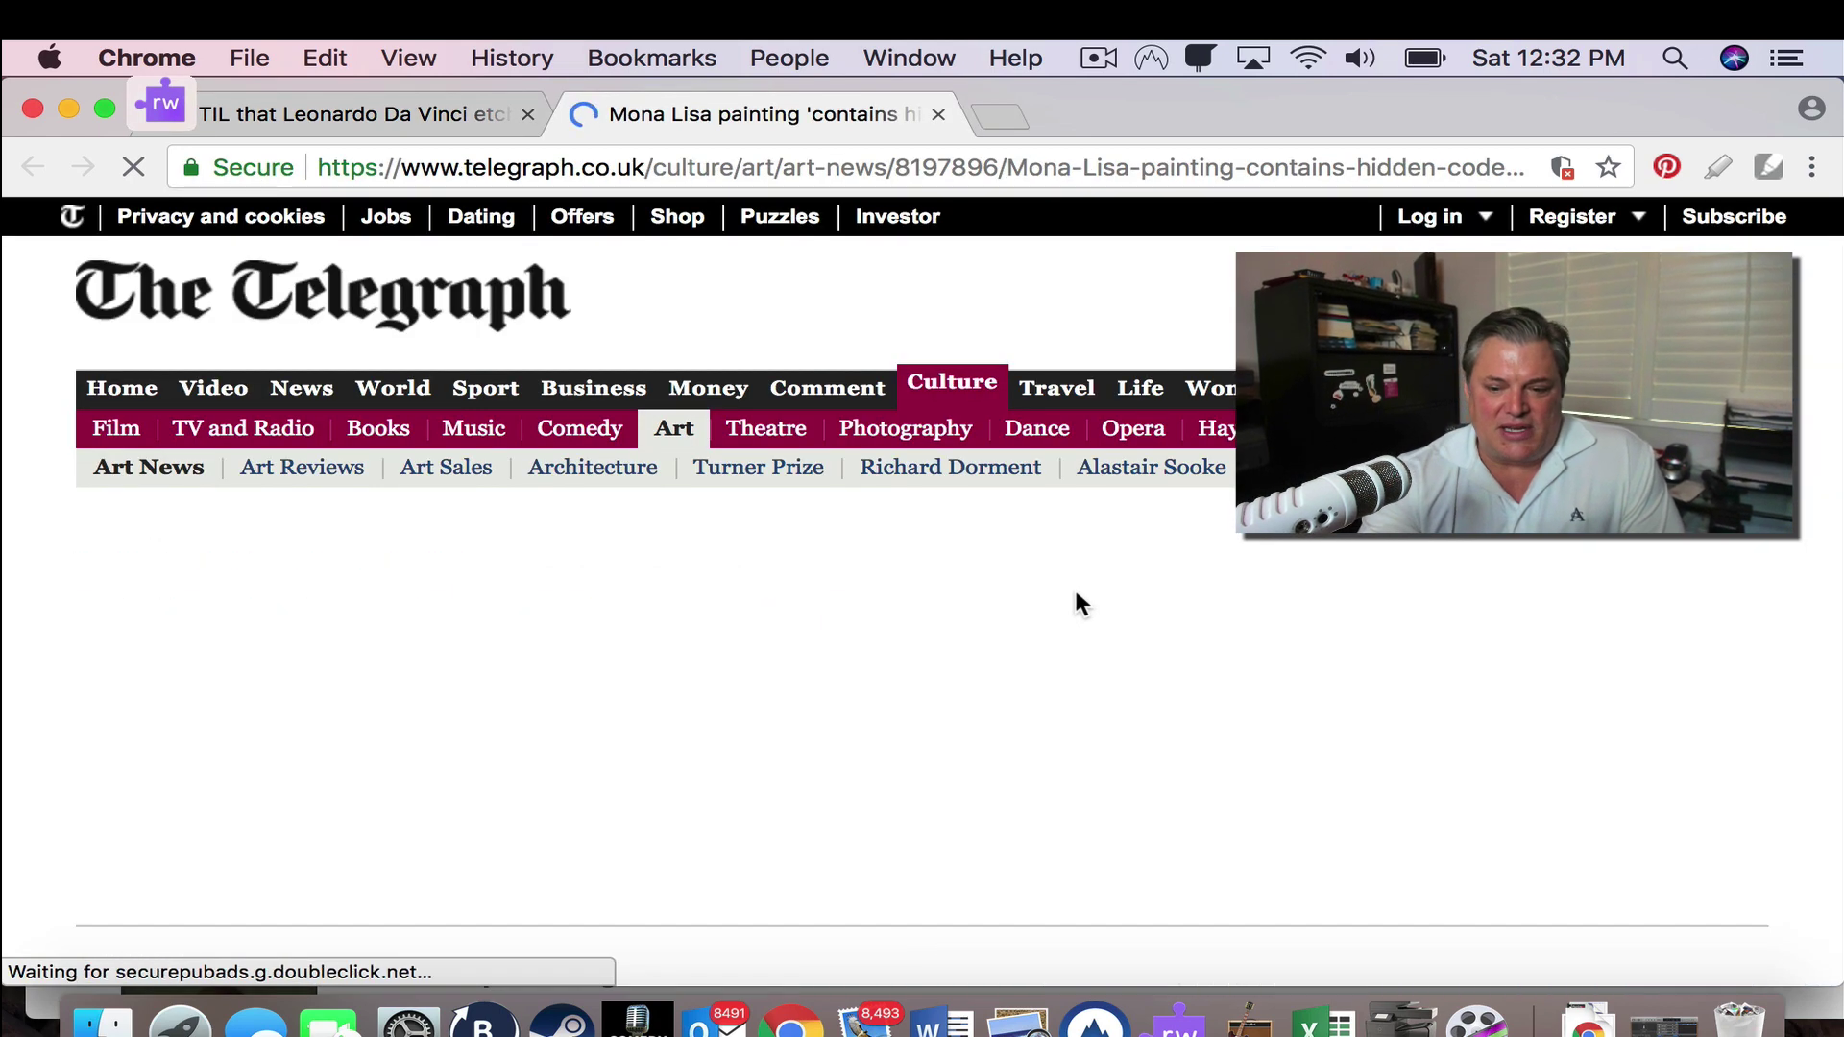
Scroll the Telegraph 'hidden code' article down to the Mona Lisa eye image, then close its tab
scroll(1074, 603, down, 5)
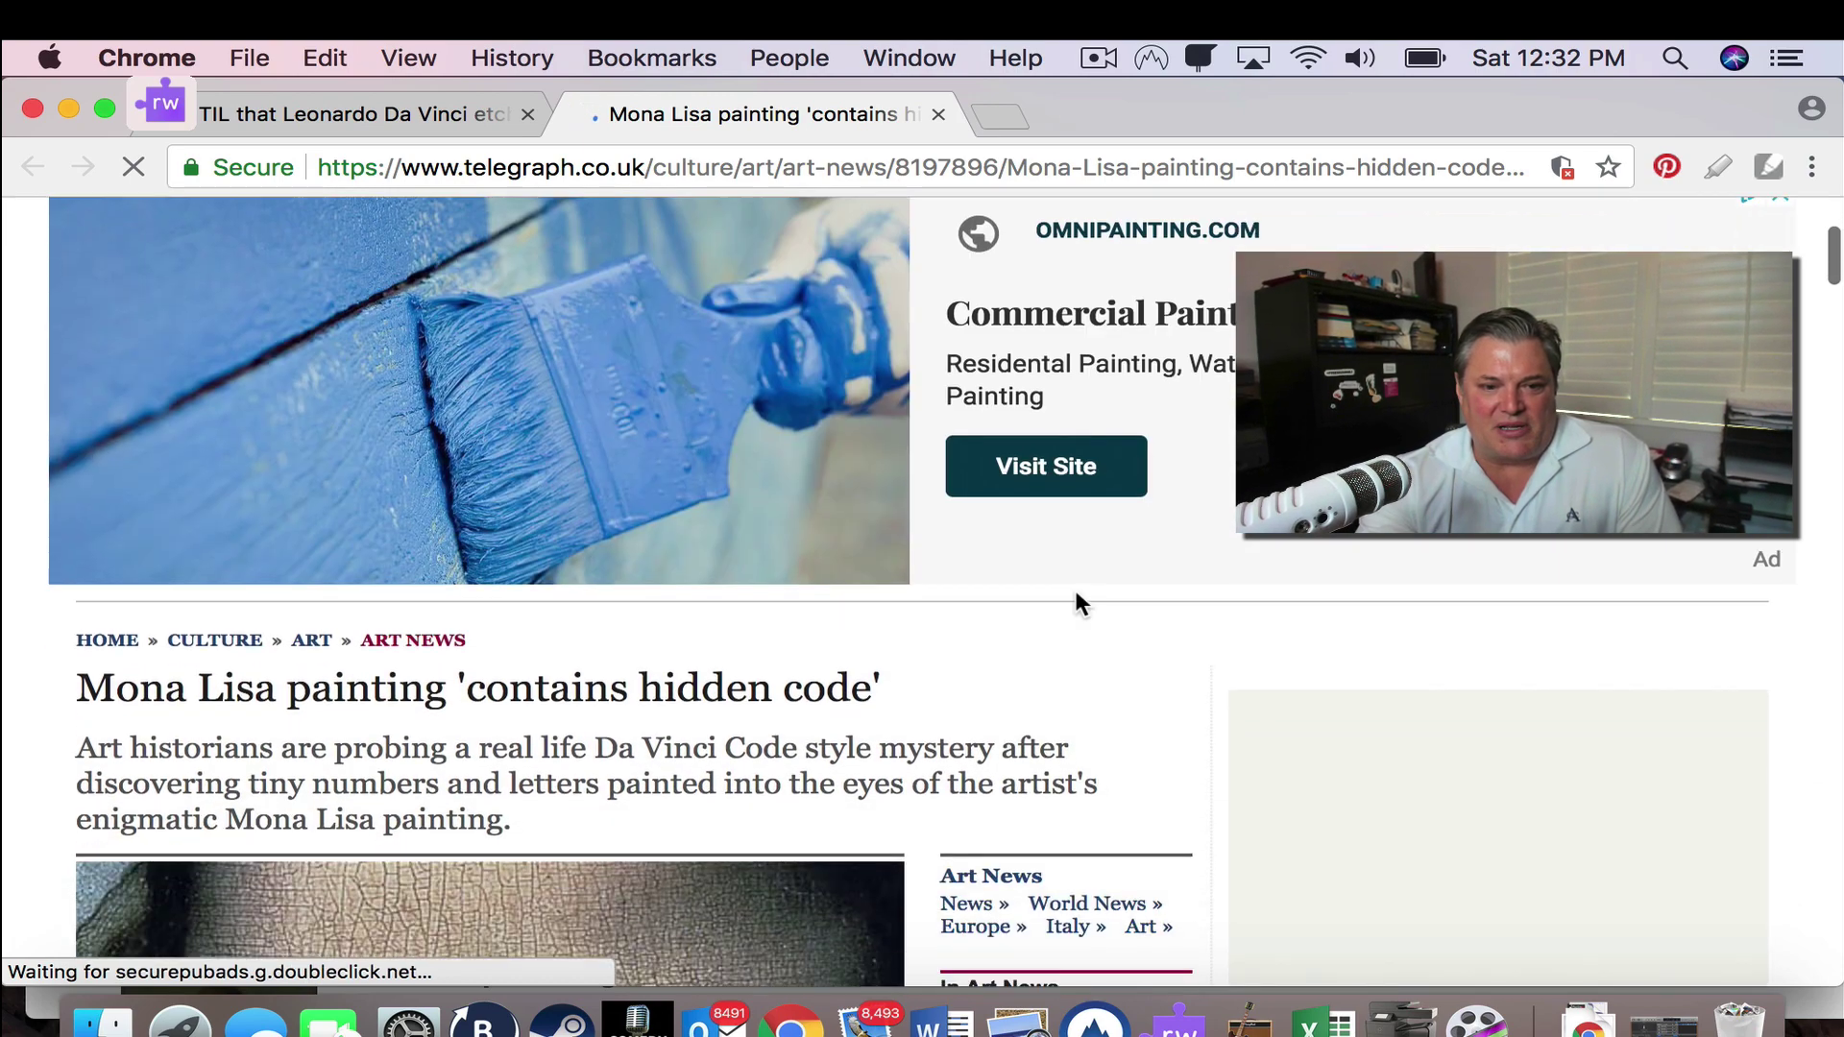
scroll(1076, 590, down, 3)
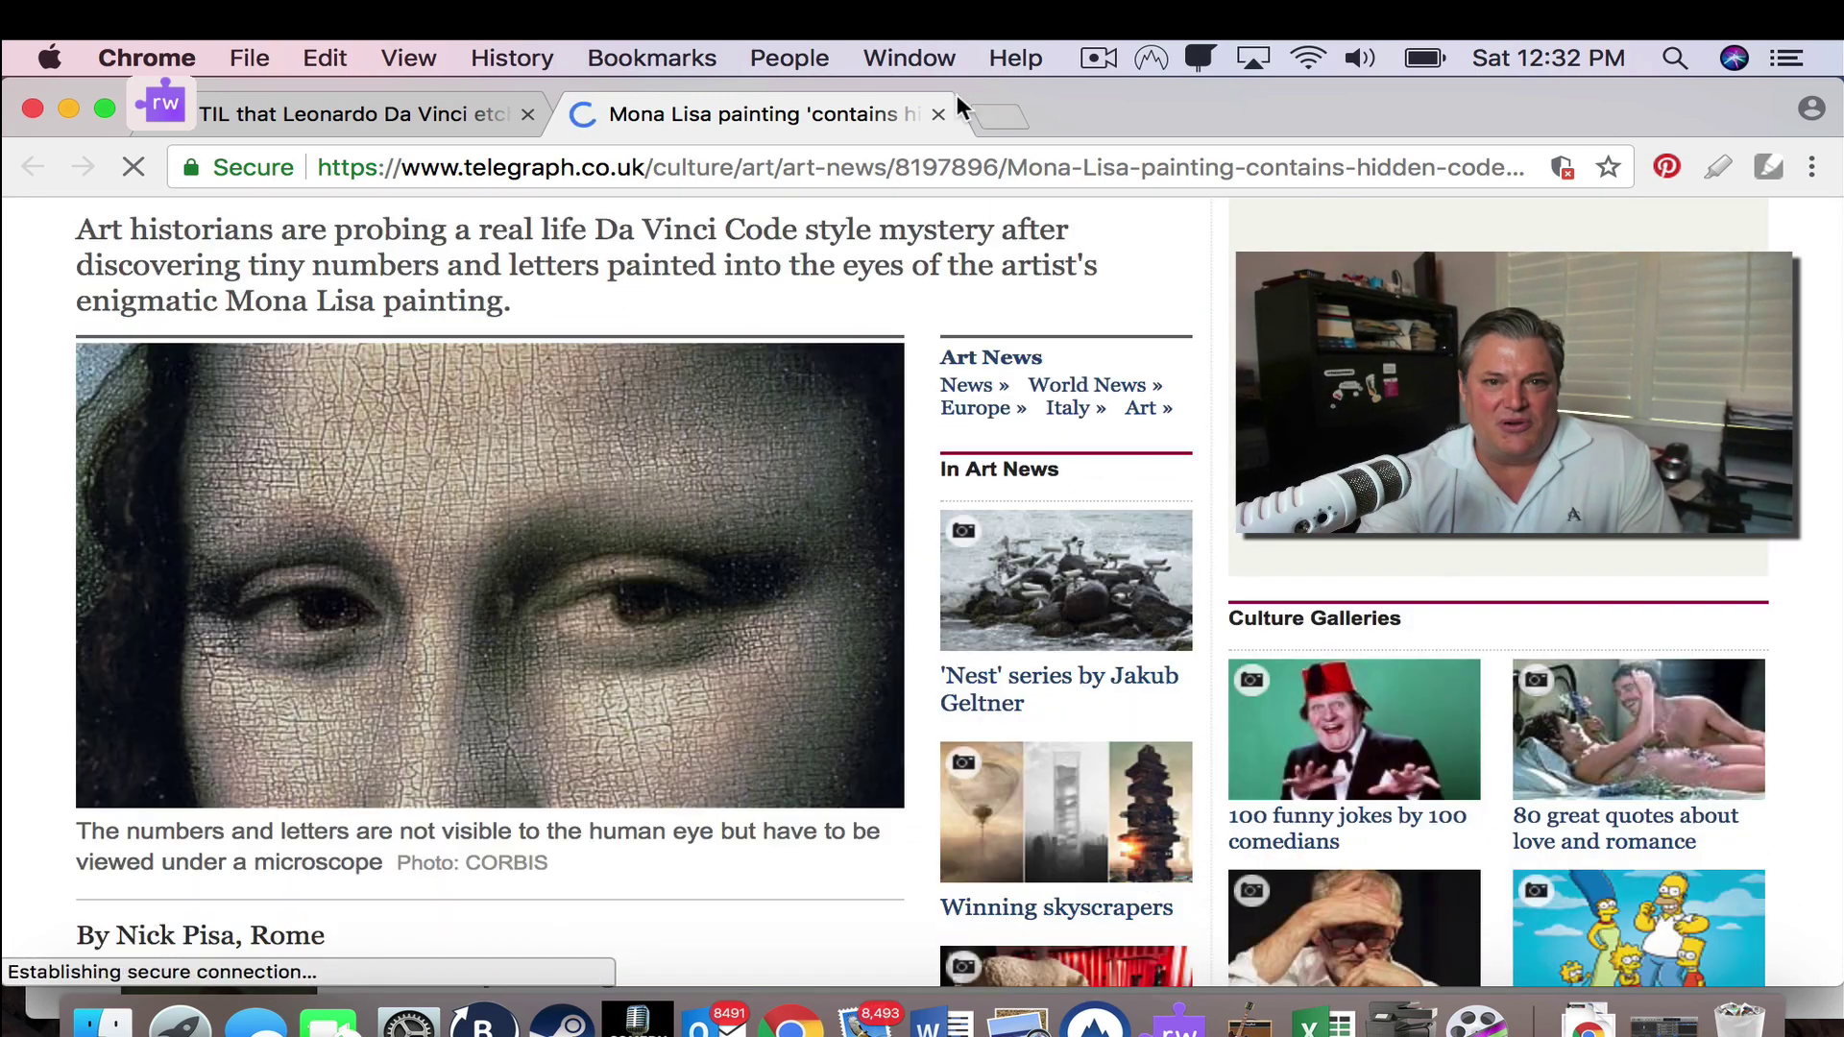
click(935, 117)
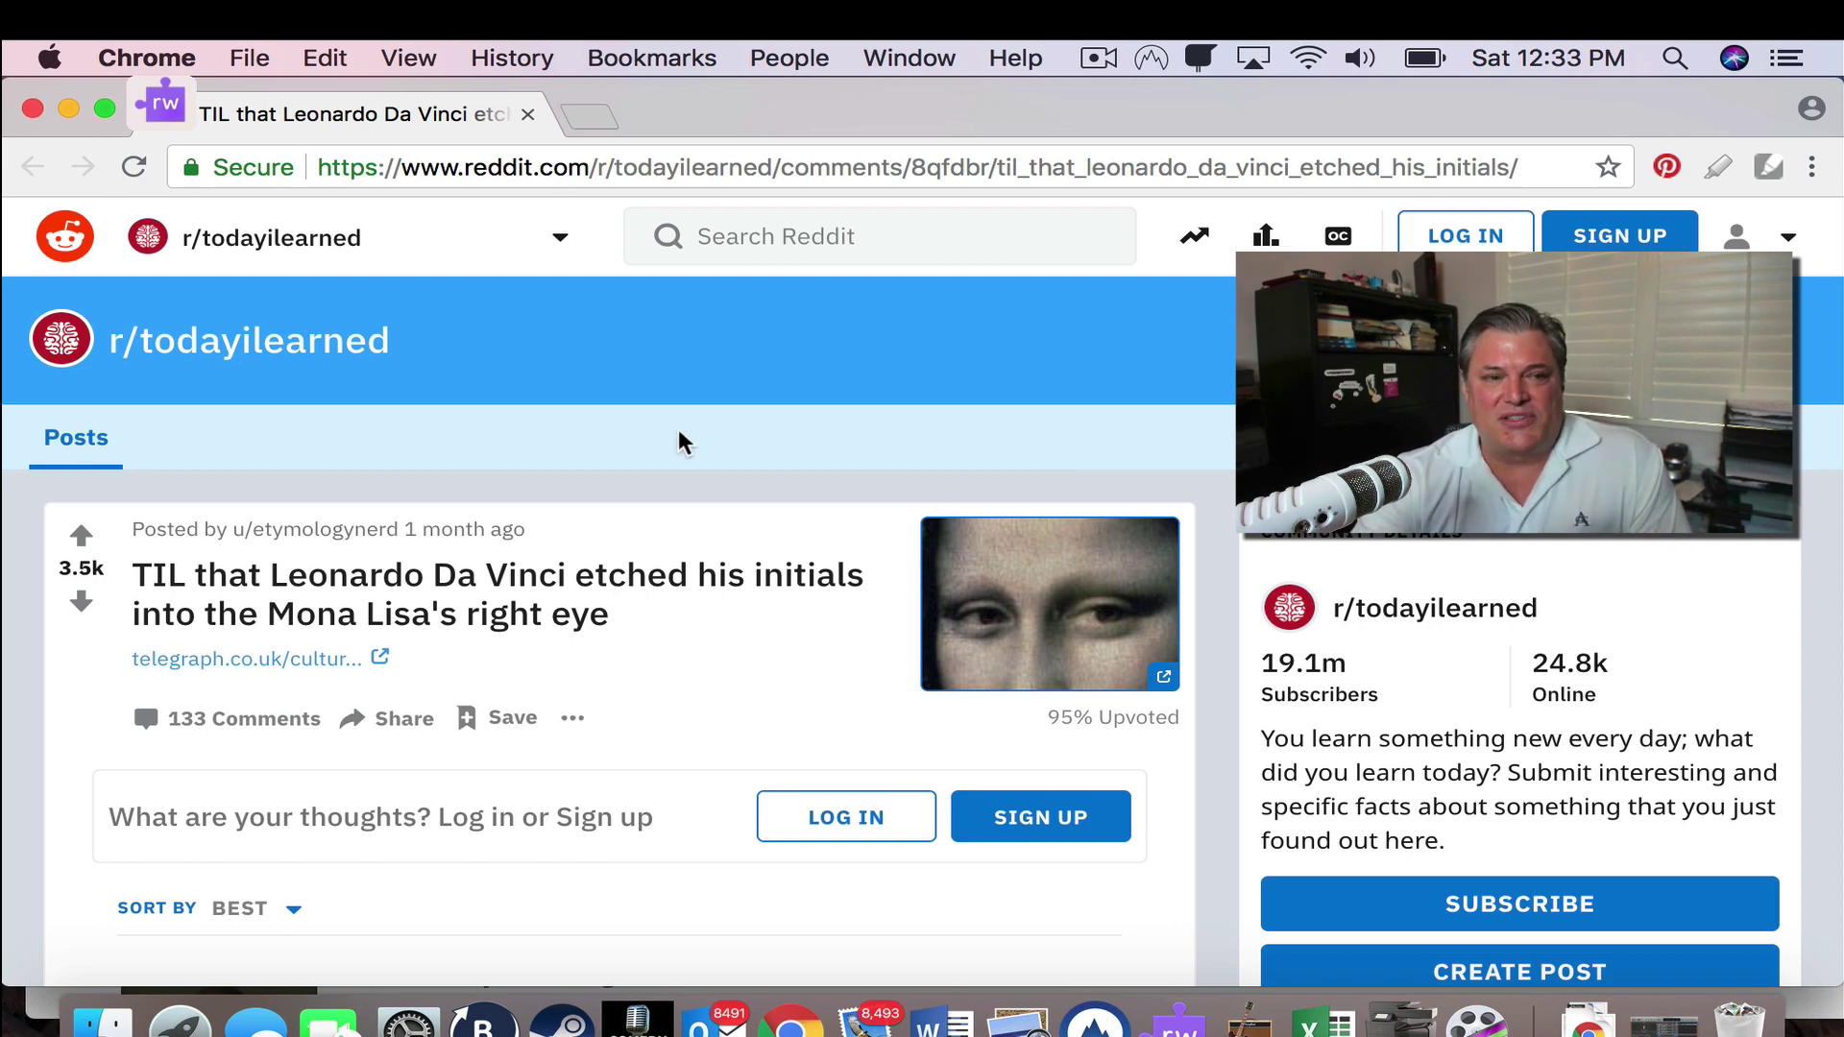
Close the Reddit window and scroll back to the top of the biggest-image-sorted TinEye results
click(31, 110)
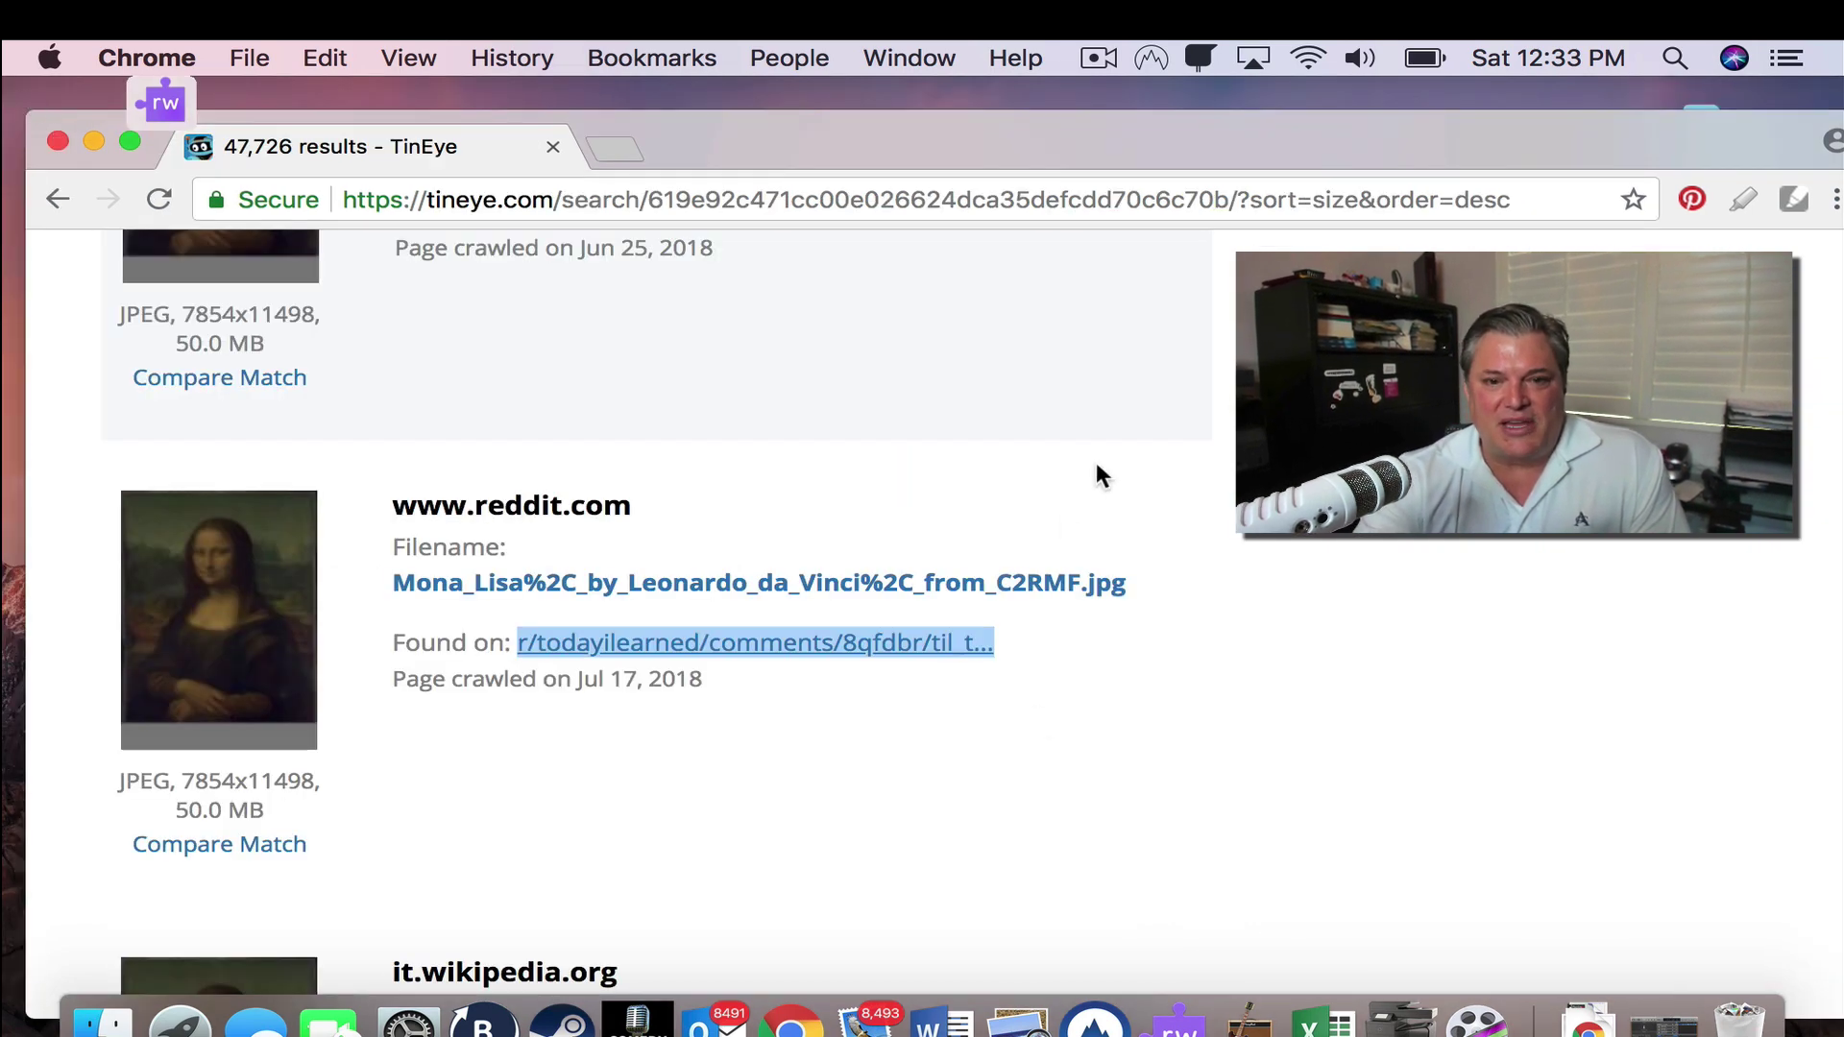
scroll(886, 394, up, 6)
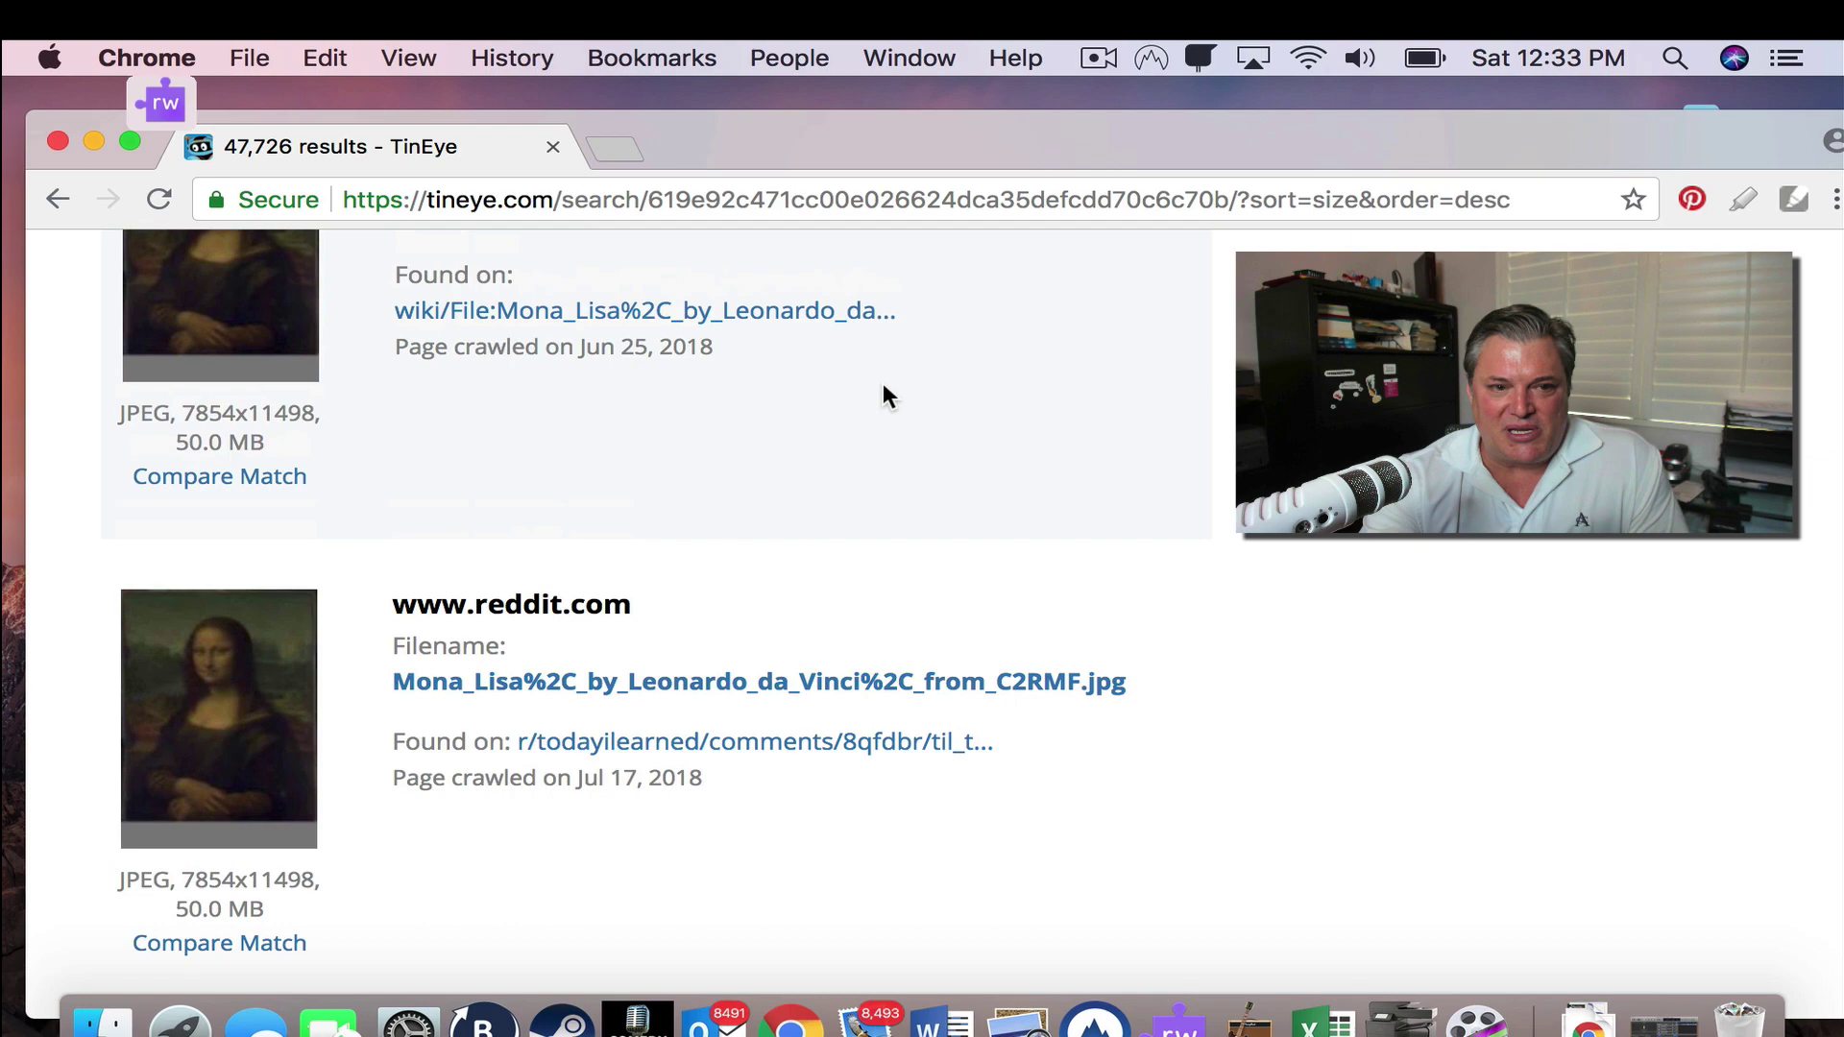
scroll(884, 394, up, 3)
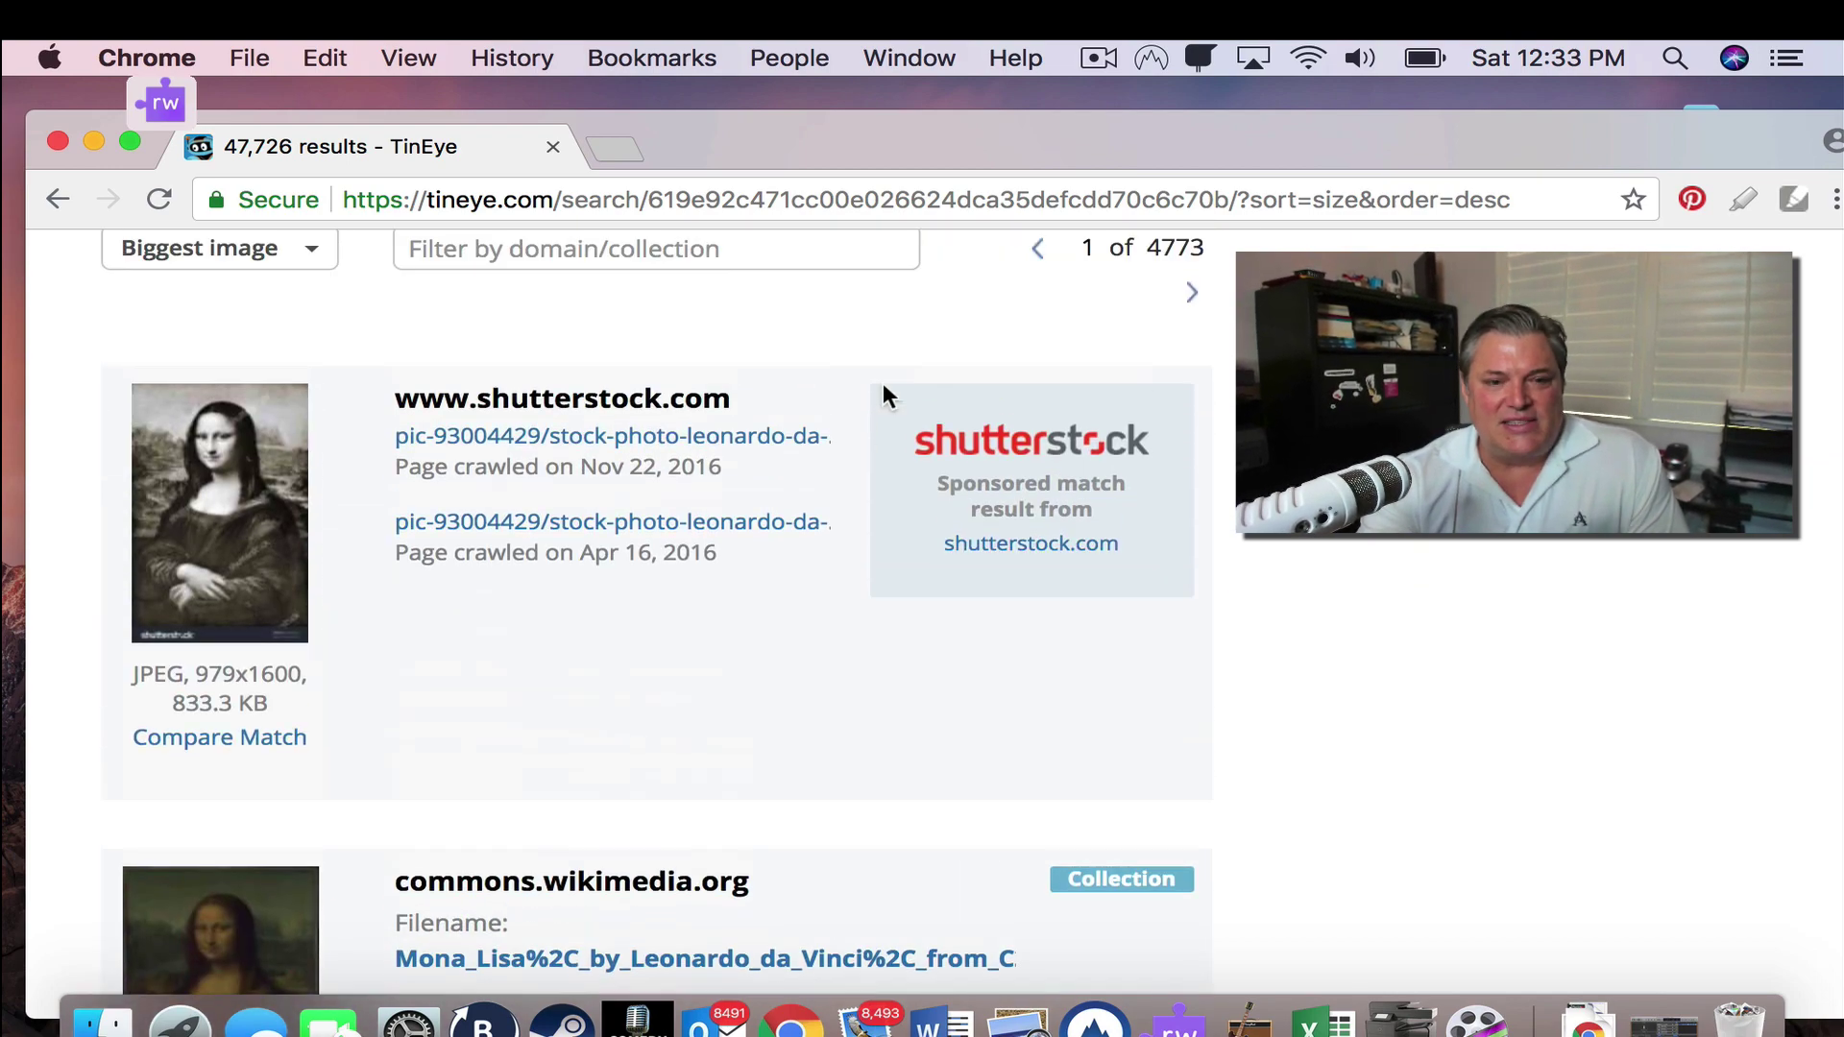
scroll(869, 389, up, 1)
mouse_move(201, 631)
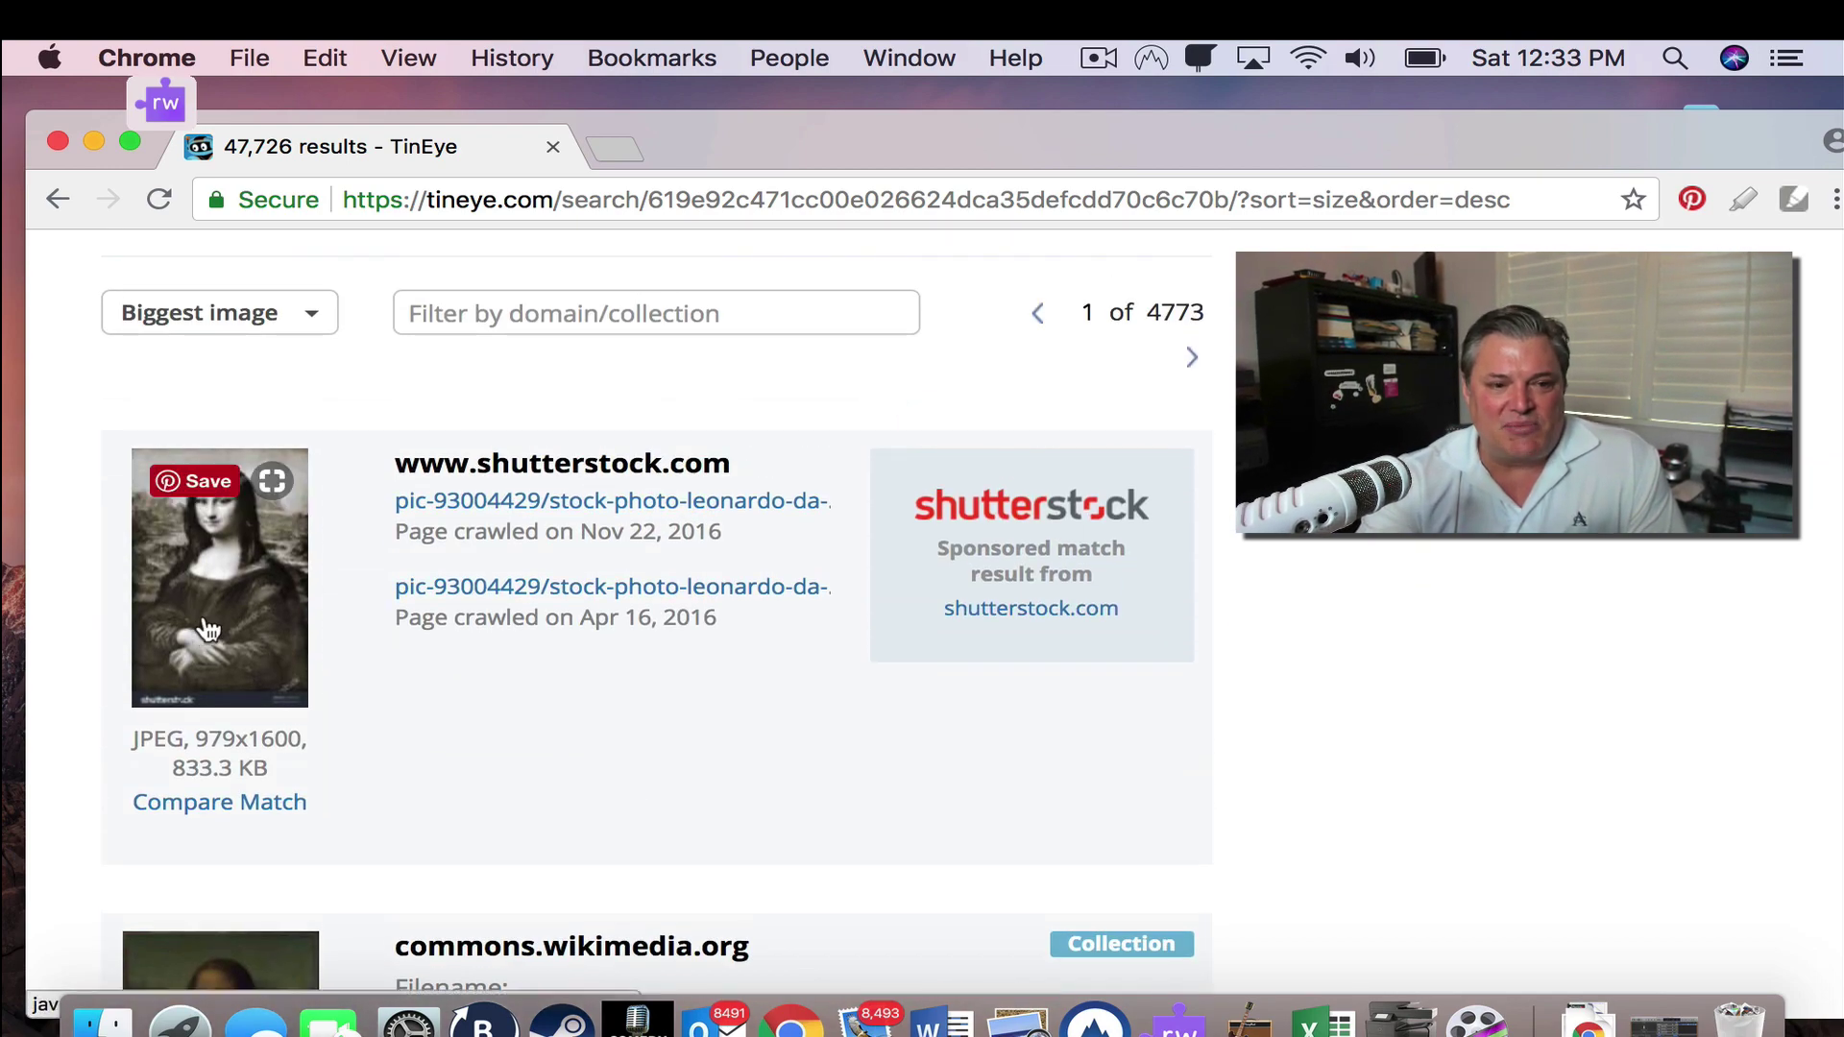
scroll(201, 629, up, 5)
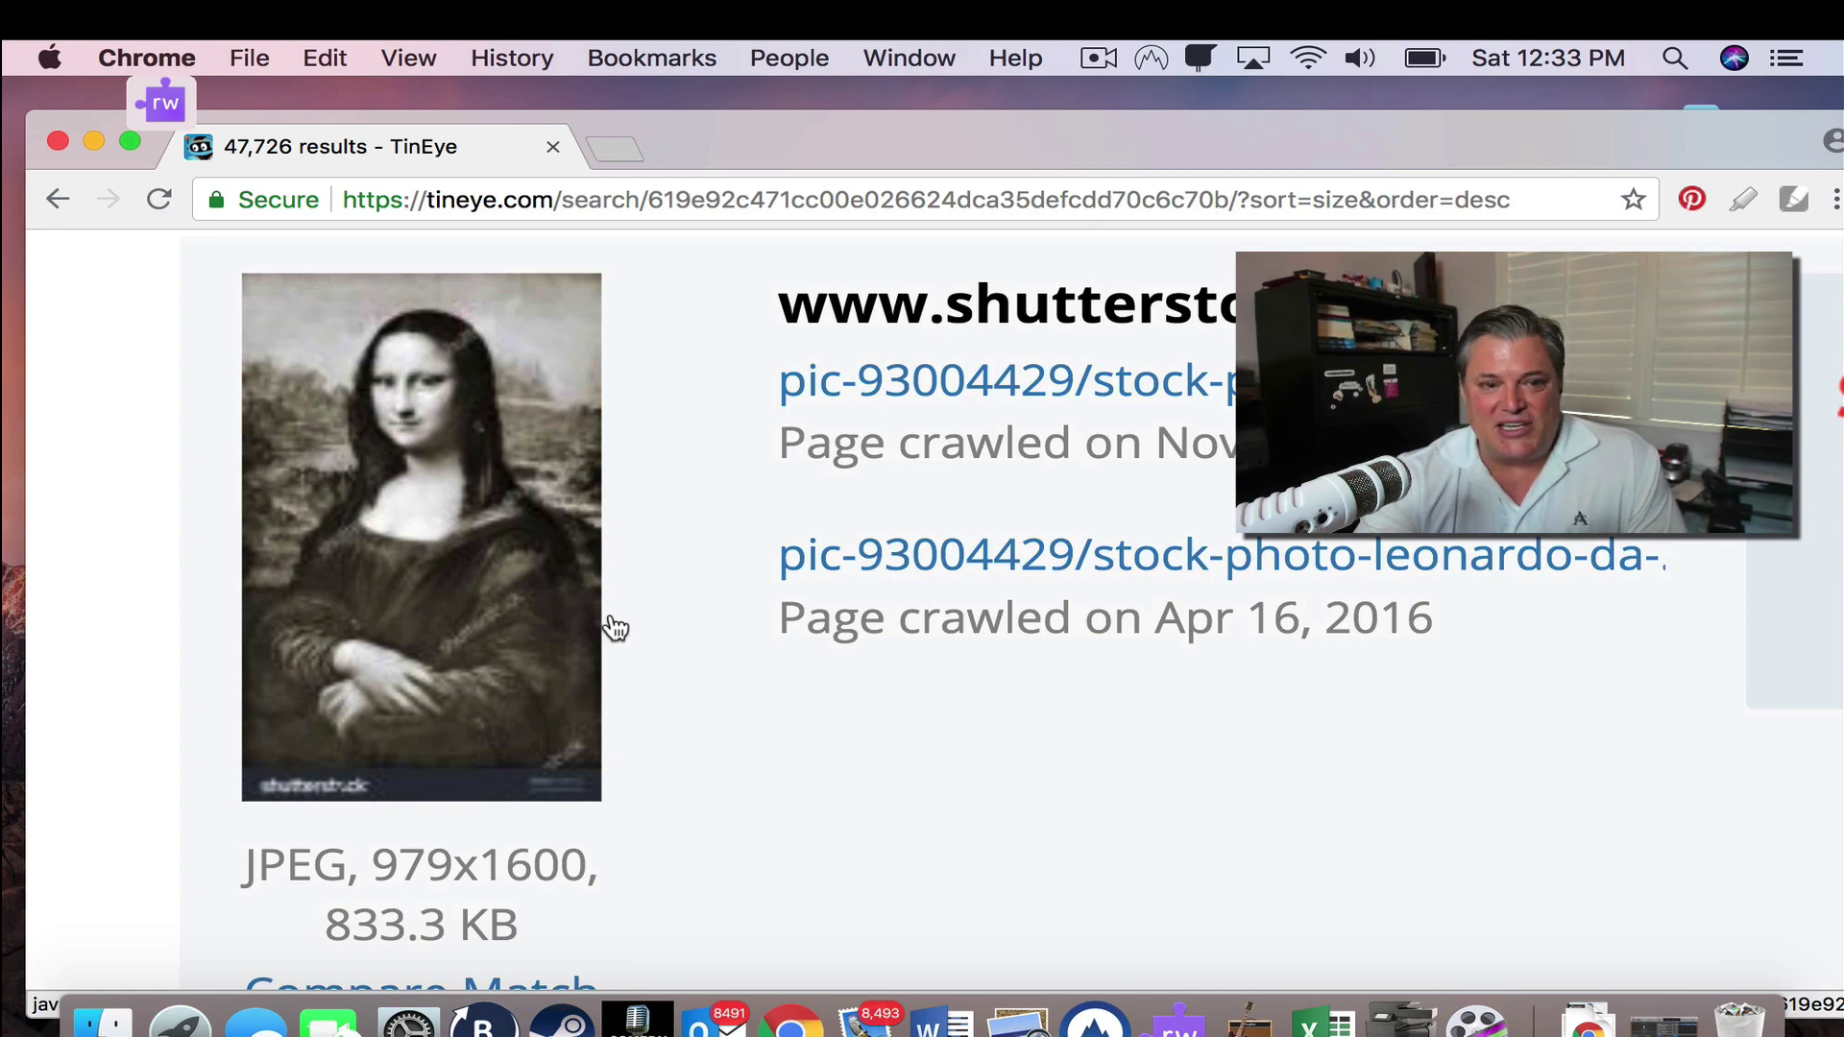
scroll(616, 628, down, 5)
mouse_move(326, 576)
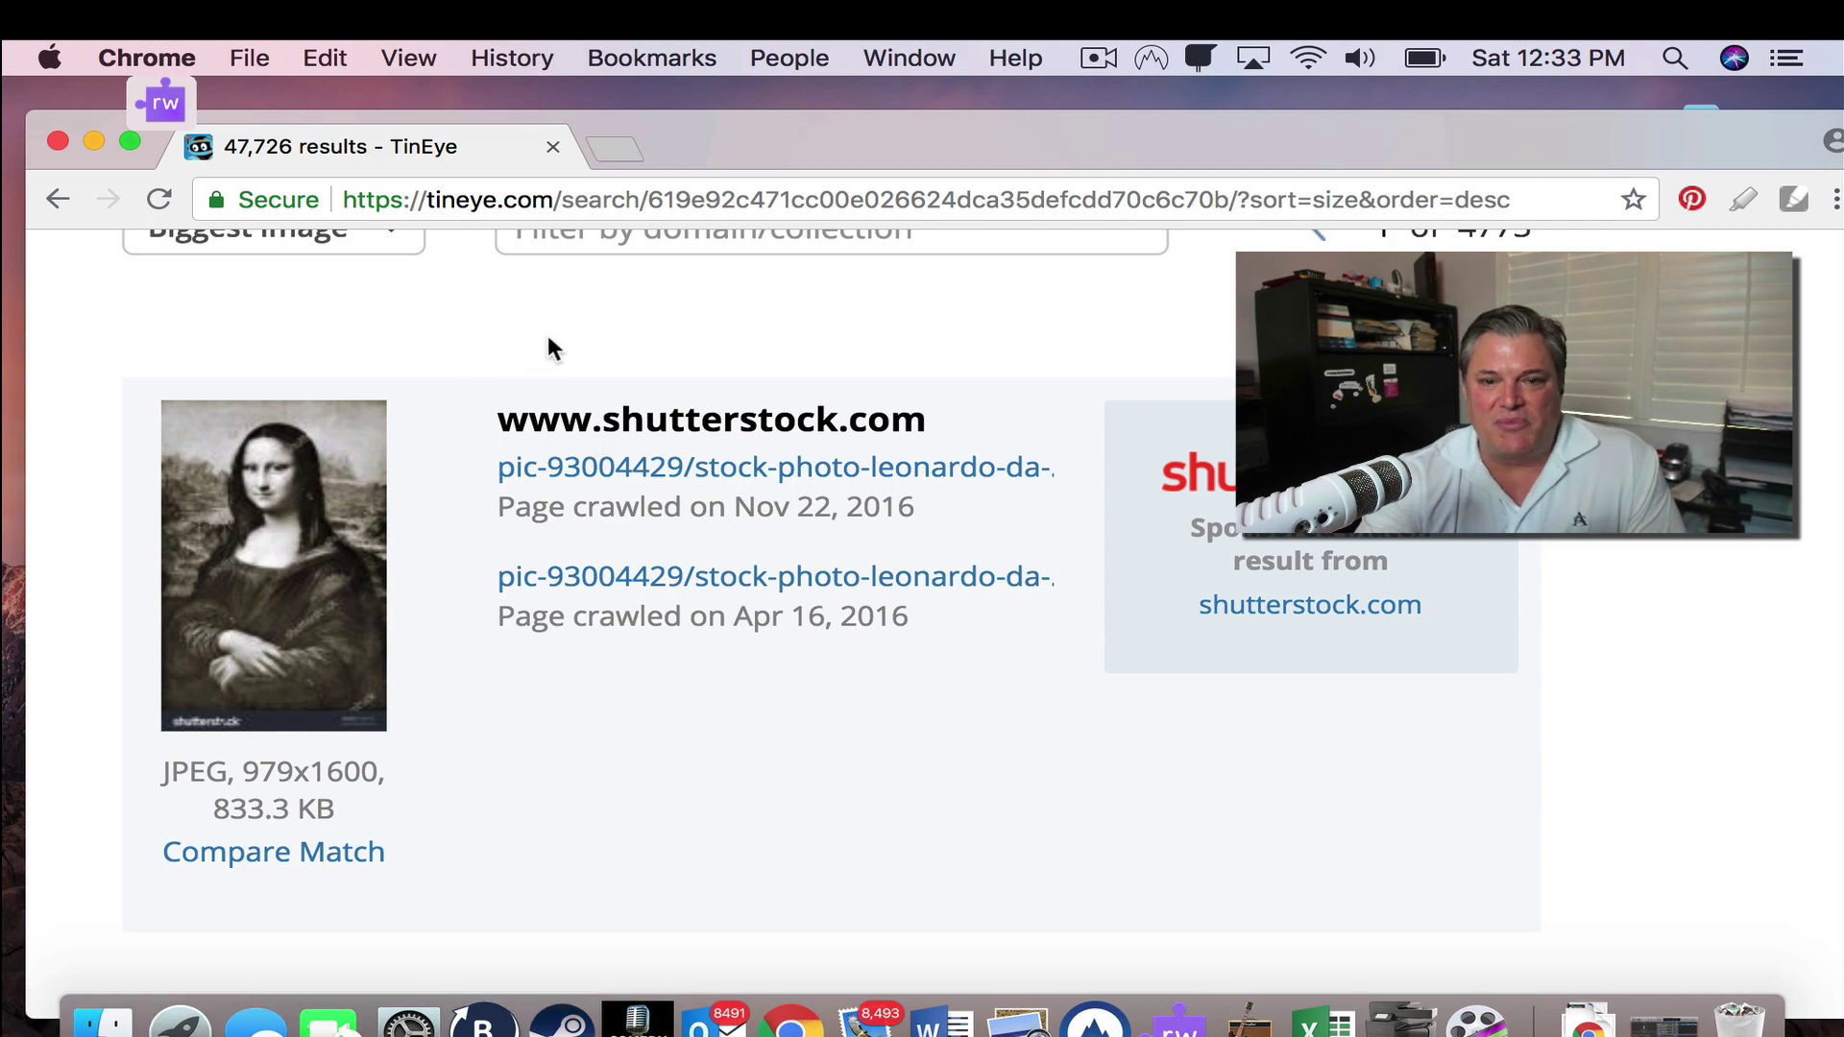
scroll(789, 322, up, 10)
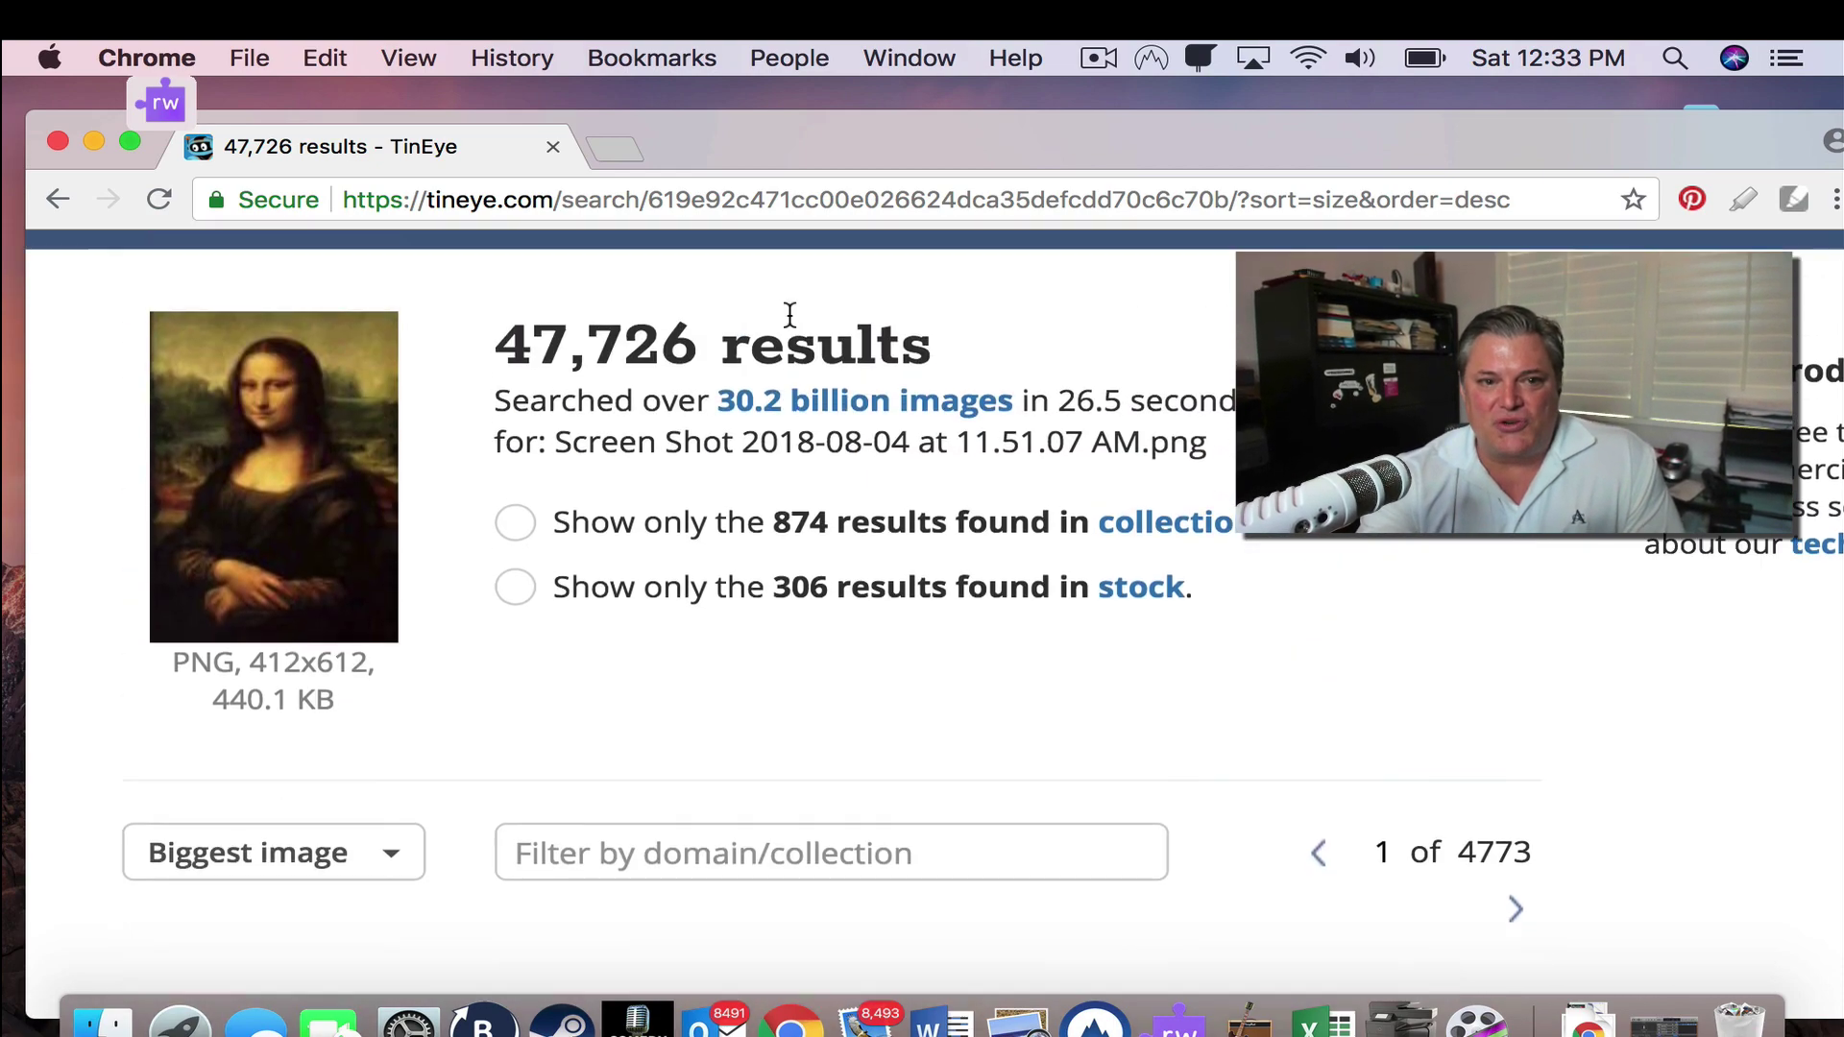
Drop 'vondran legal logo2.jpg' from the desktop onto the TinEye page to search for it
drag(1041, 142, 1045, 460)
drag(1537, 317, 1110, 577)
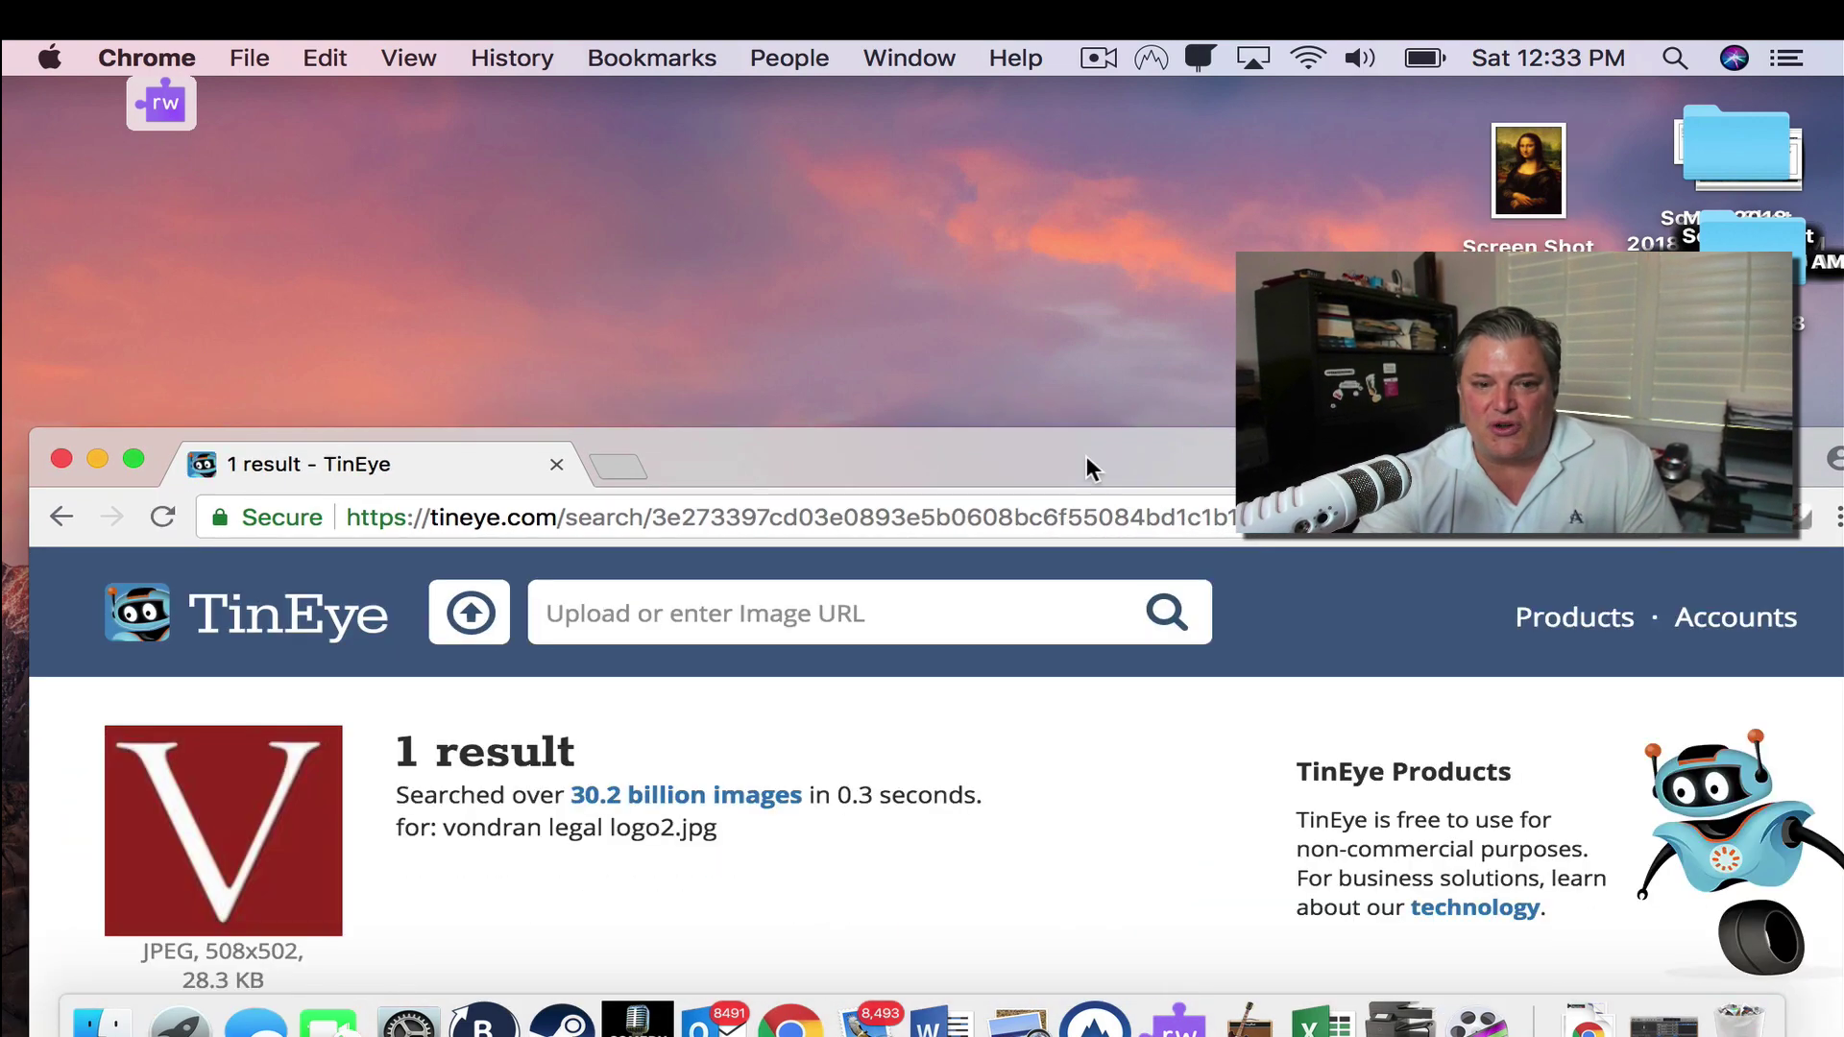
drag(1086, 455, 1072, 92)
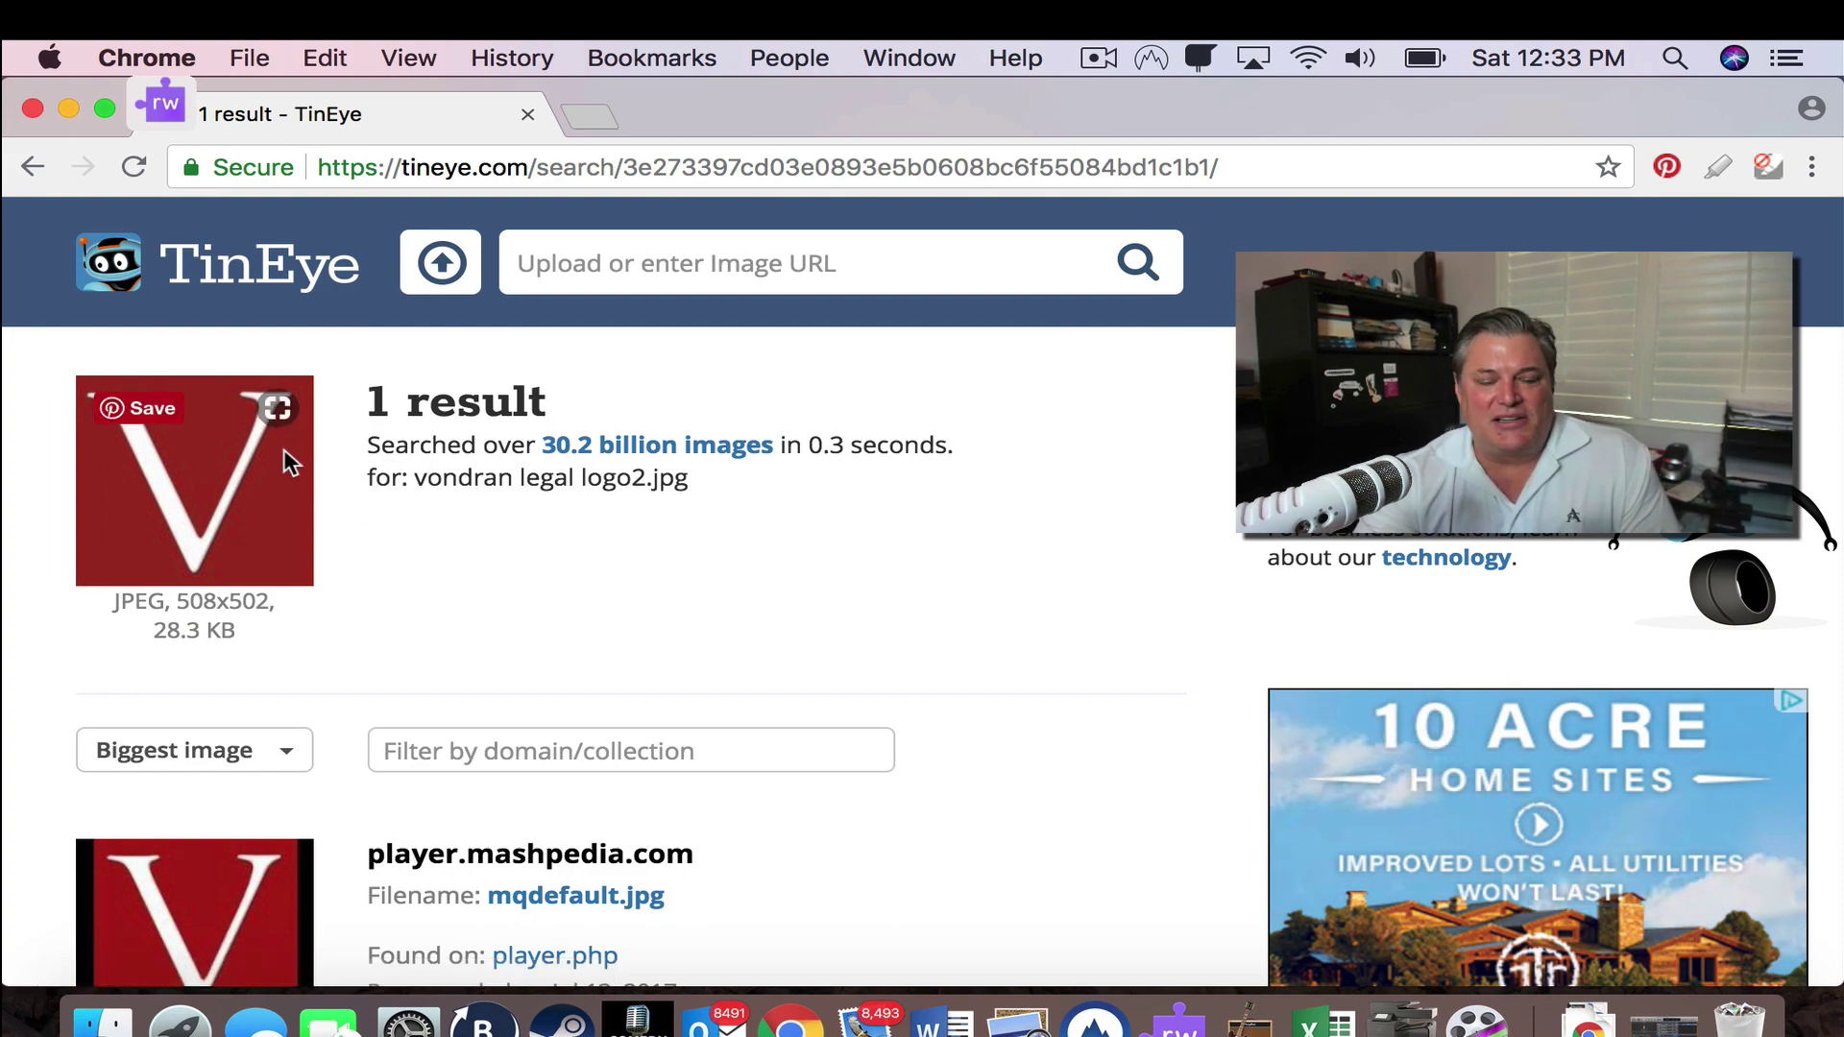
Scroll through the results to review the single mqdefault.jpg match on player.mashpedia.com
scroll(957, 597, down, 5)
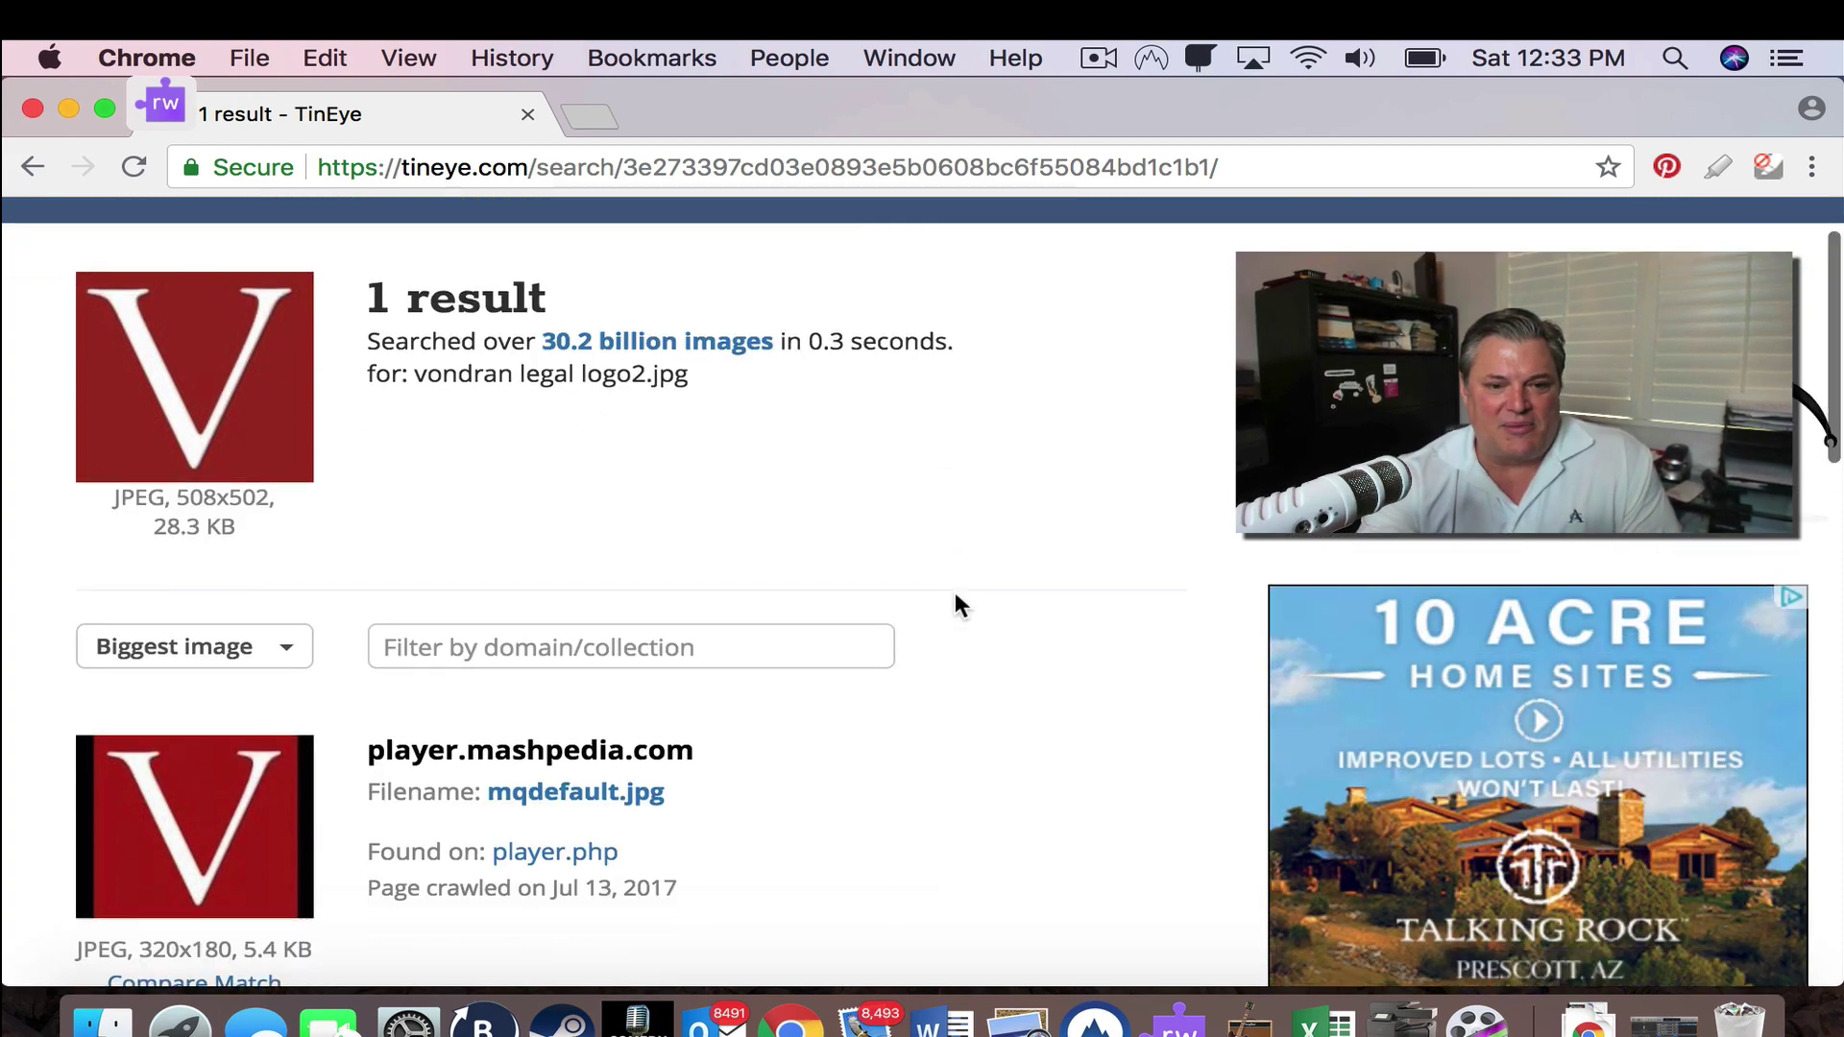
scroll(955, 594, up, 4)
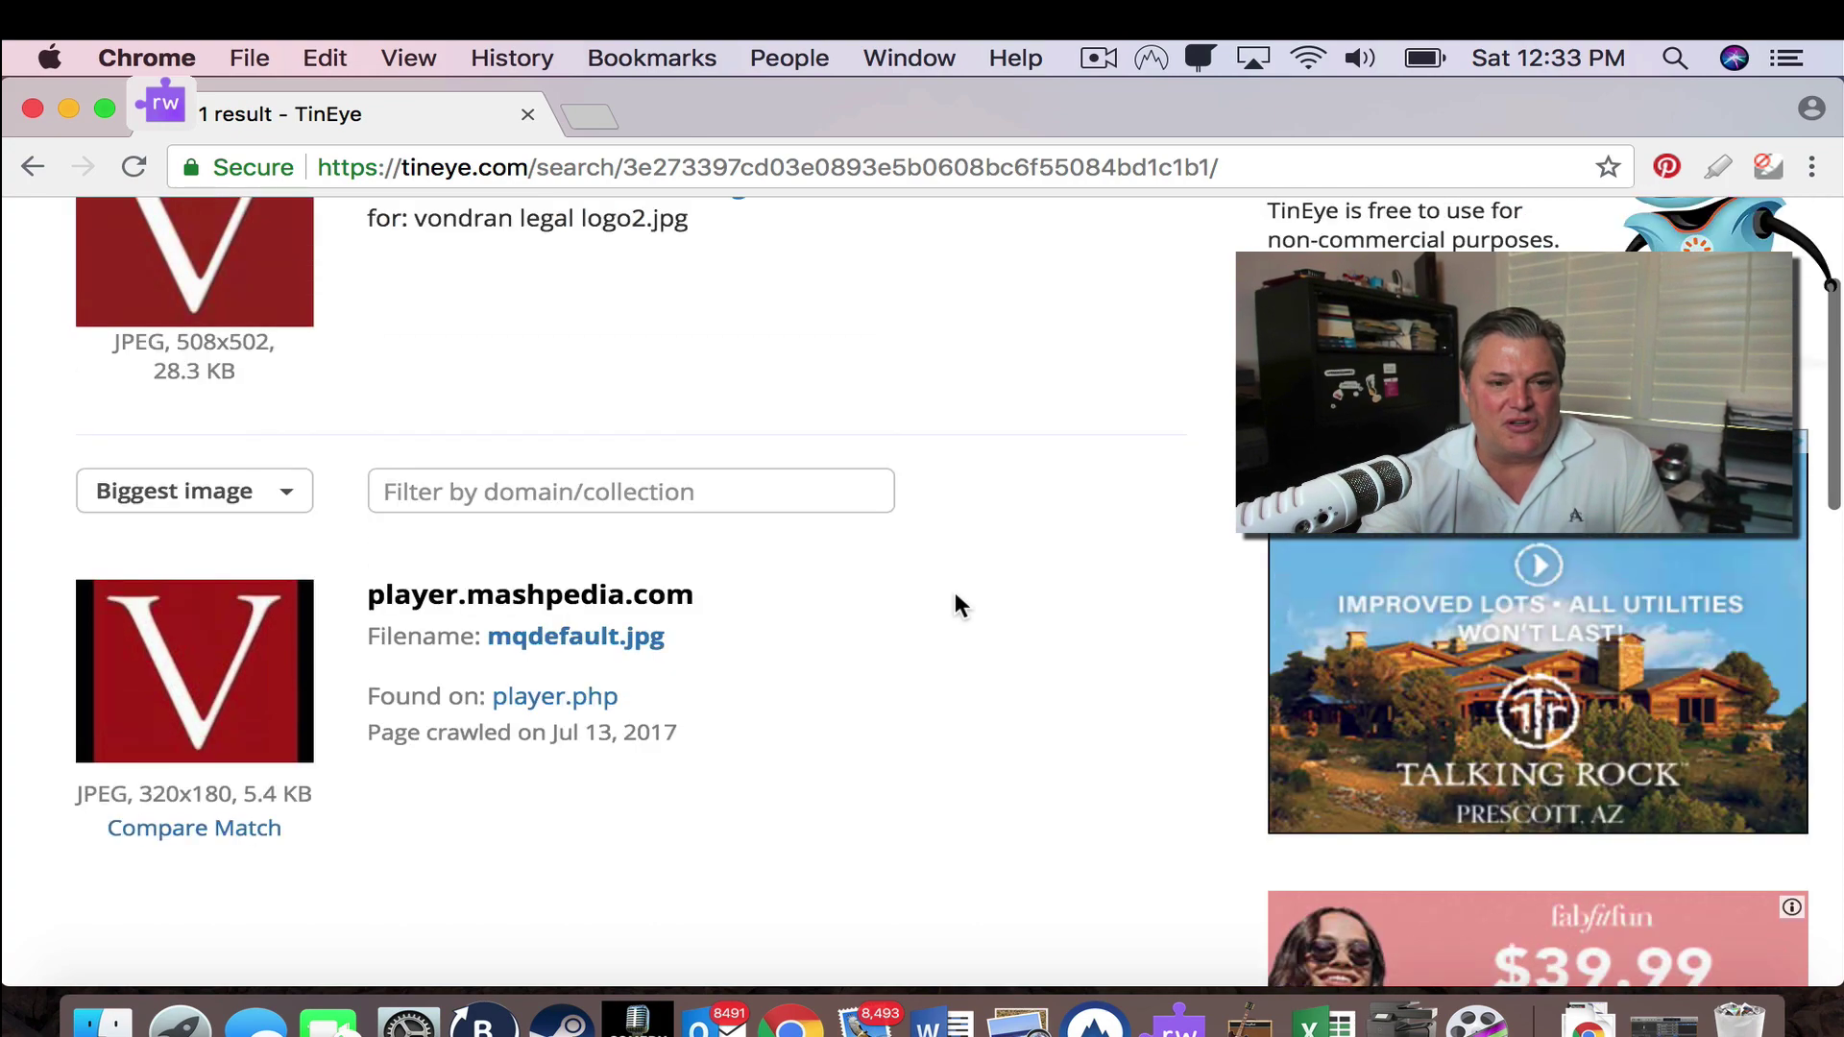
scroll(956, 595, up, 2)
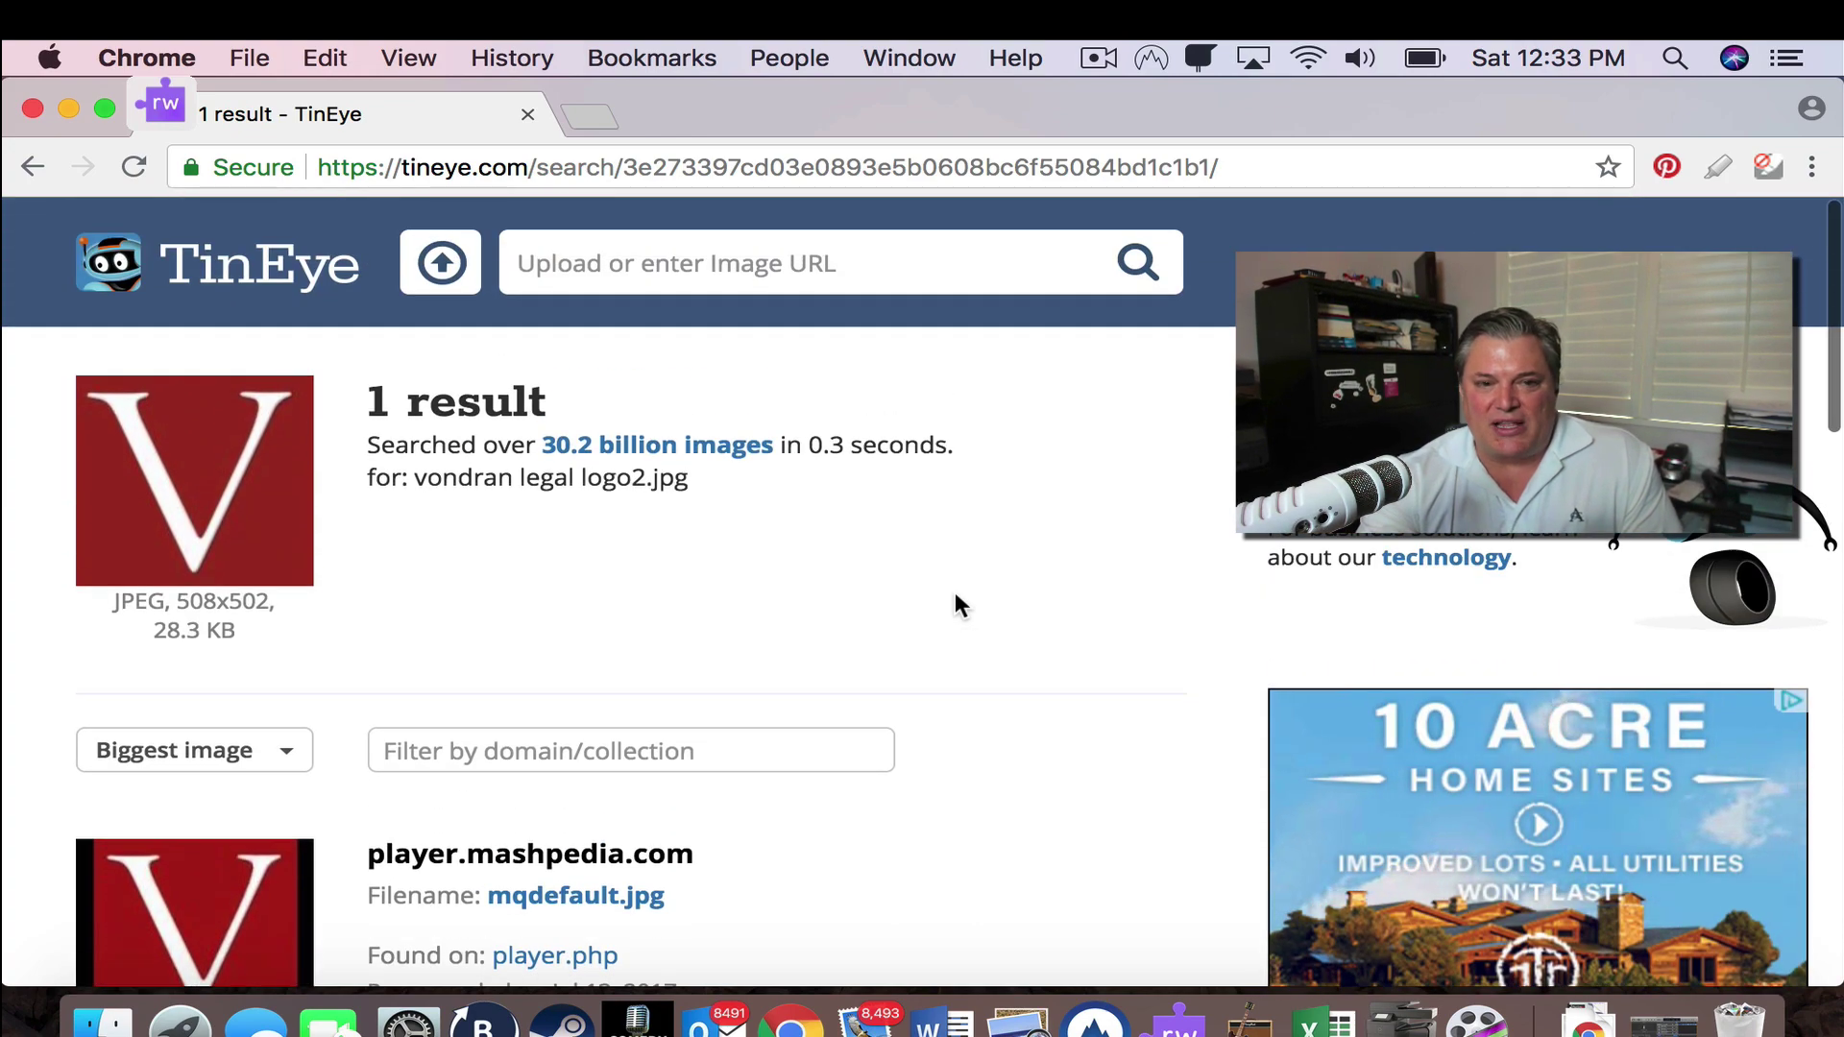
scroll(955, 596, down, 2)
scroll(956, 593, down, 2)
scroll(956, 594, up, 4)
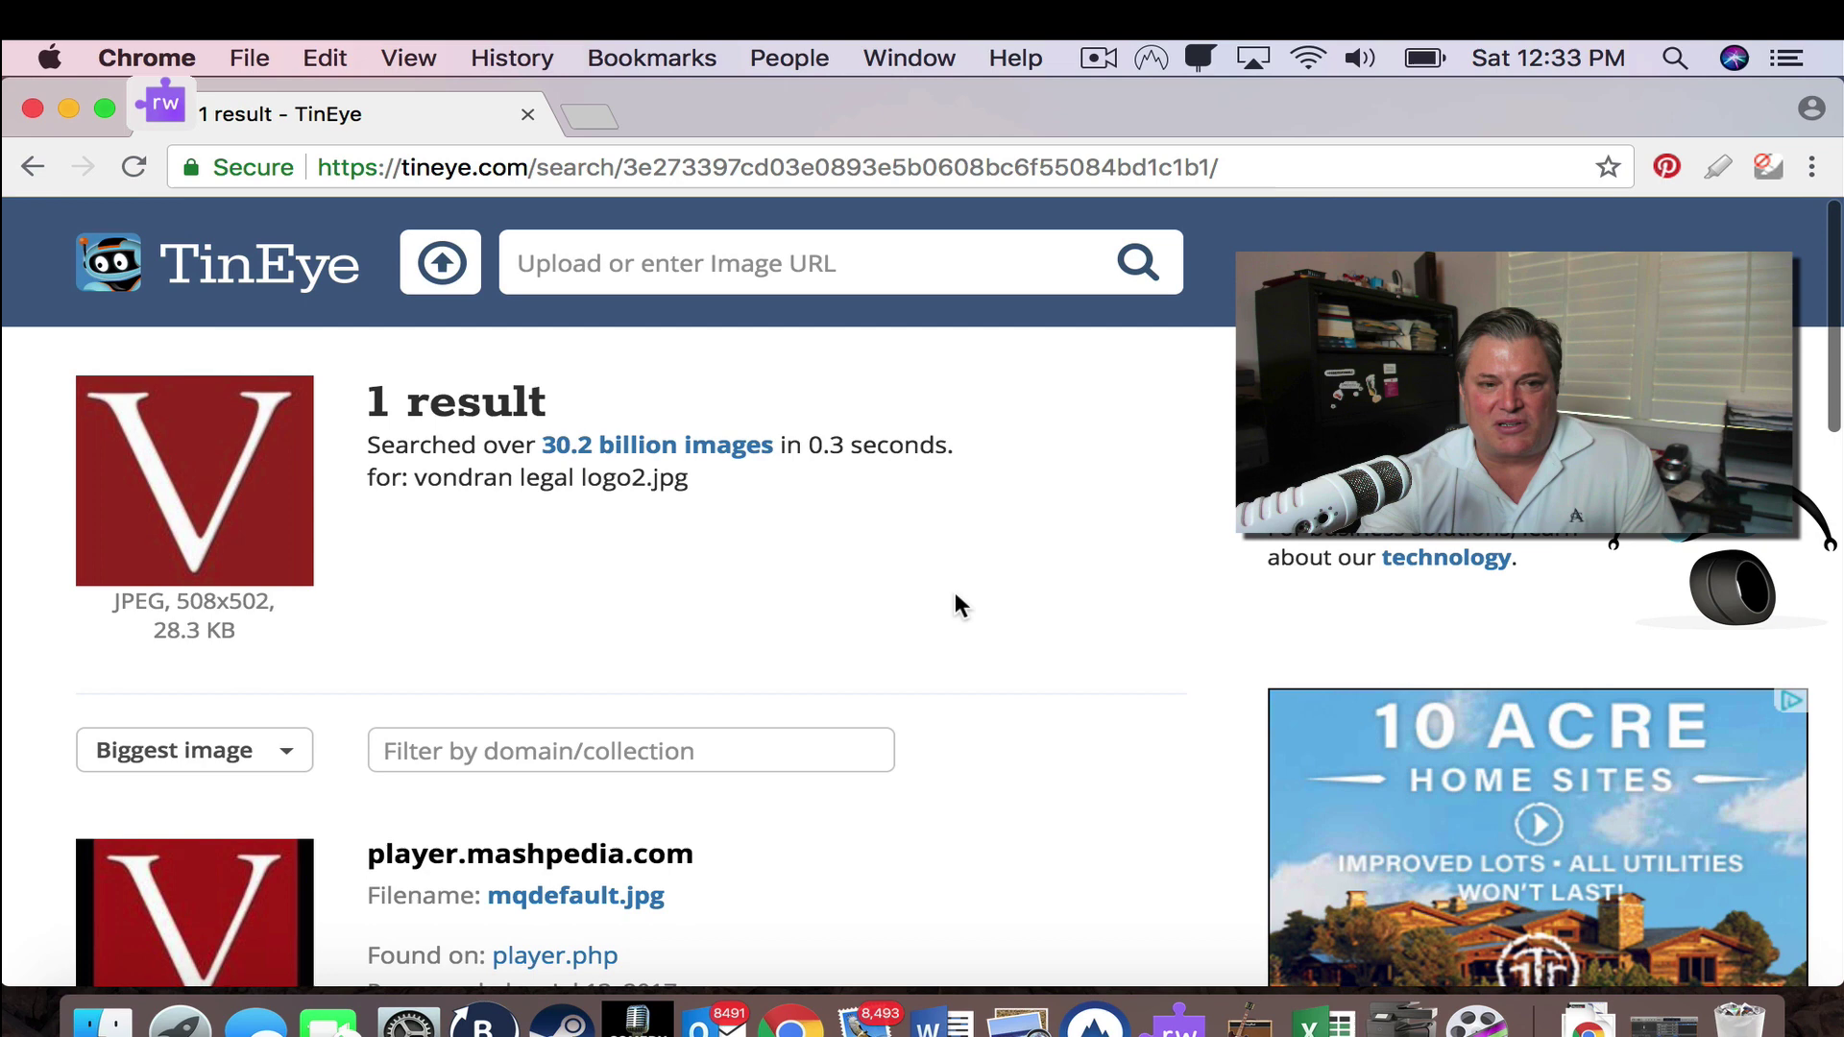
scroll(955, 594, down, 1)
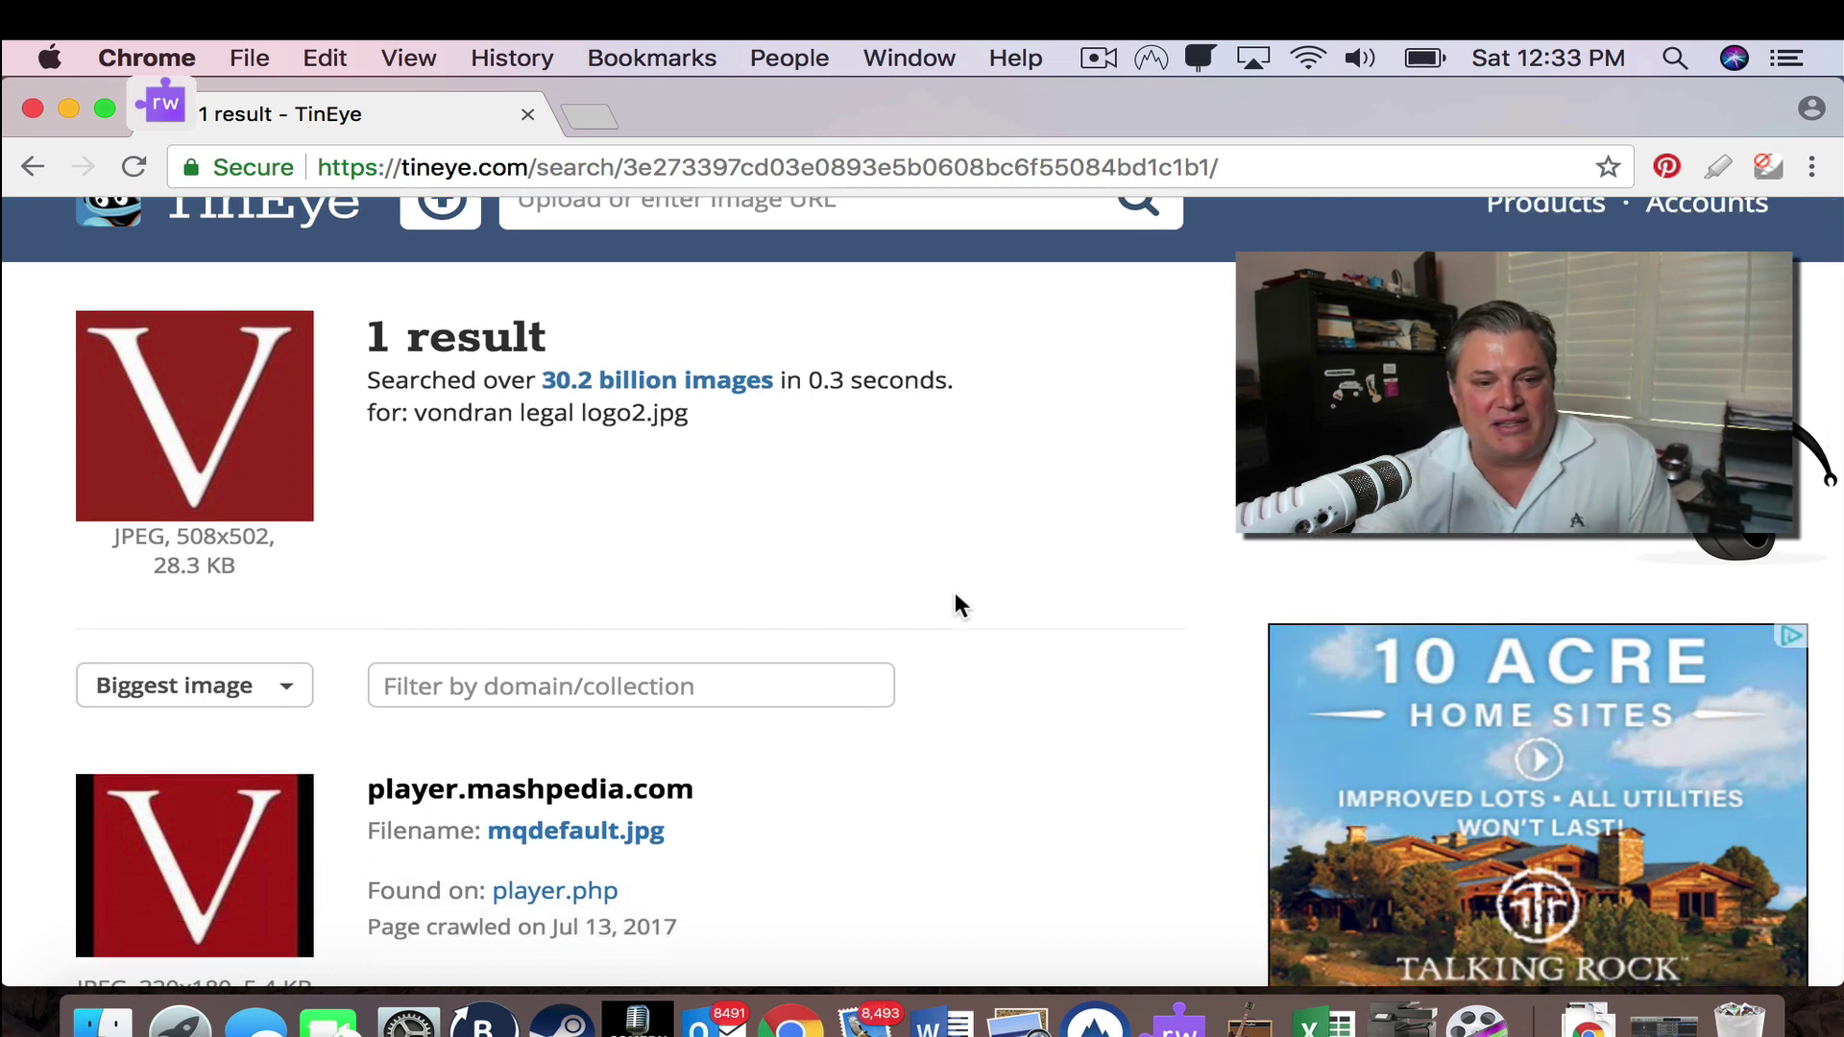
scroll(954, 605, up, 1)
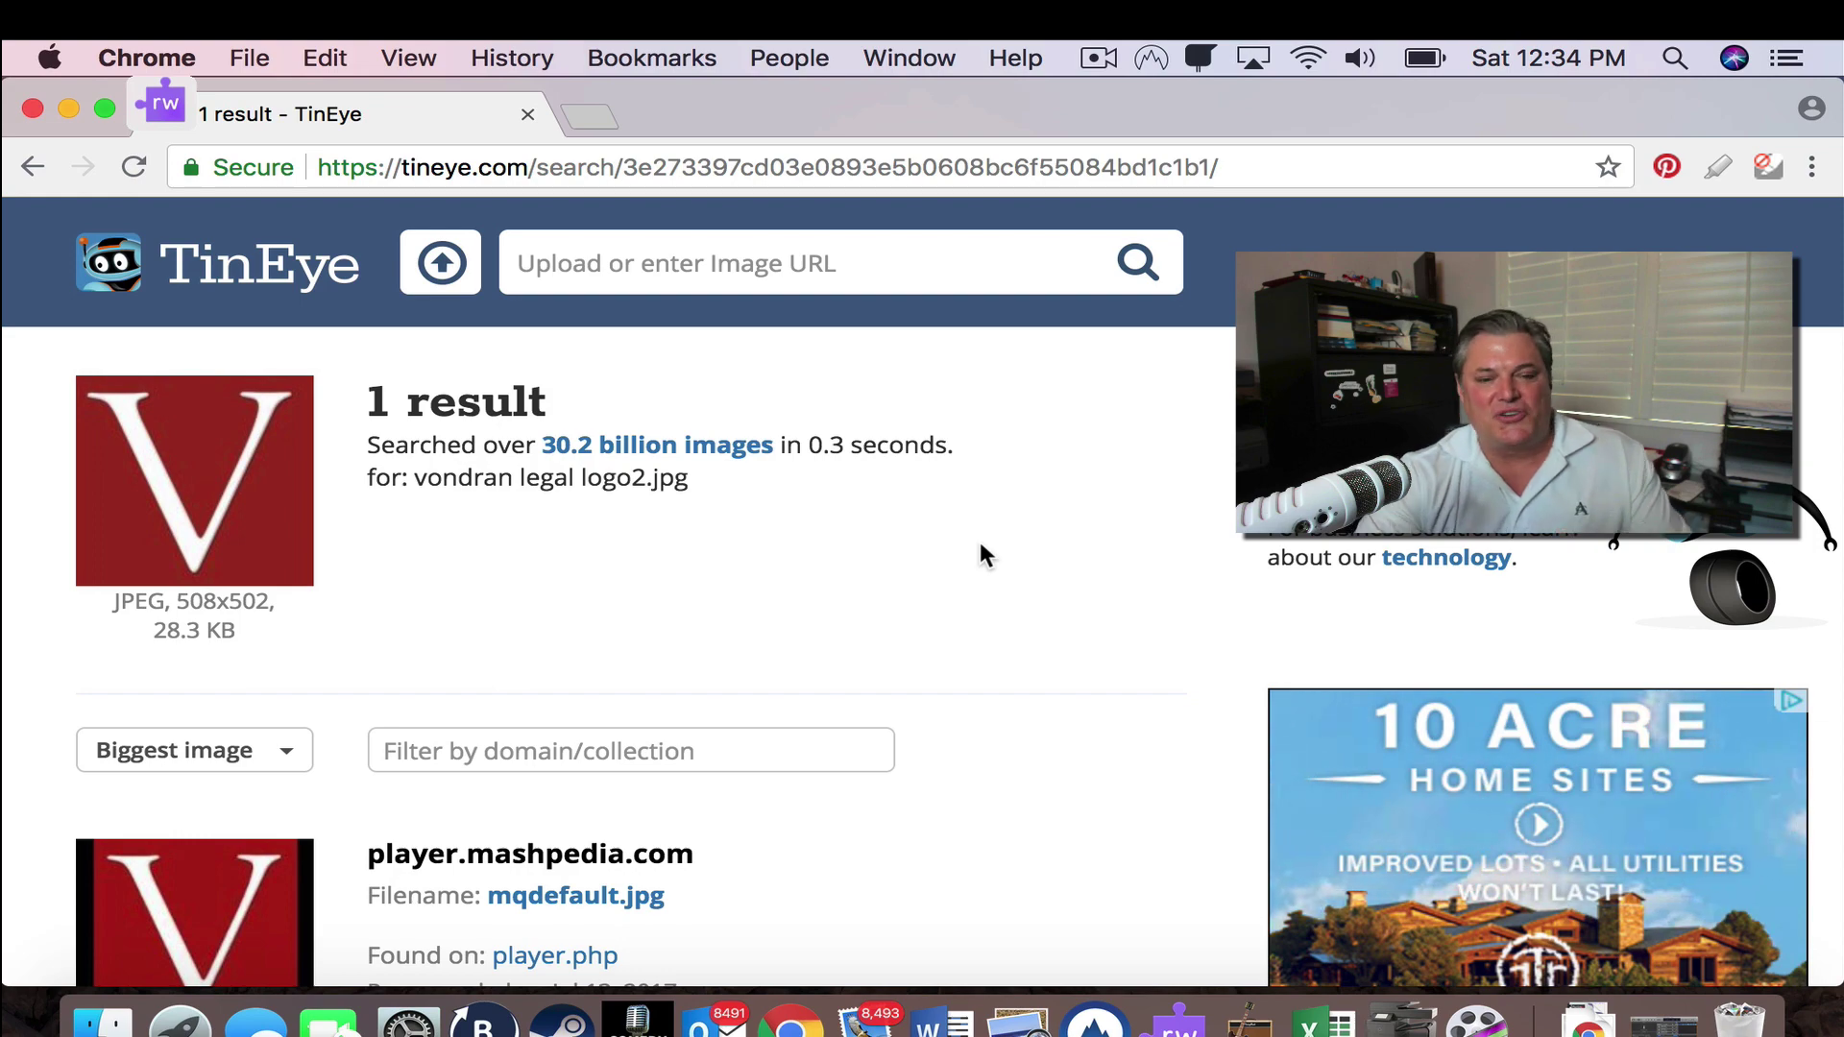
scroll(895, 596, down, 1)
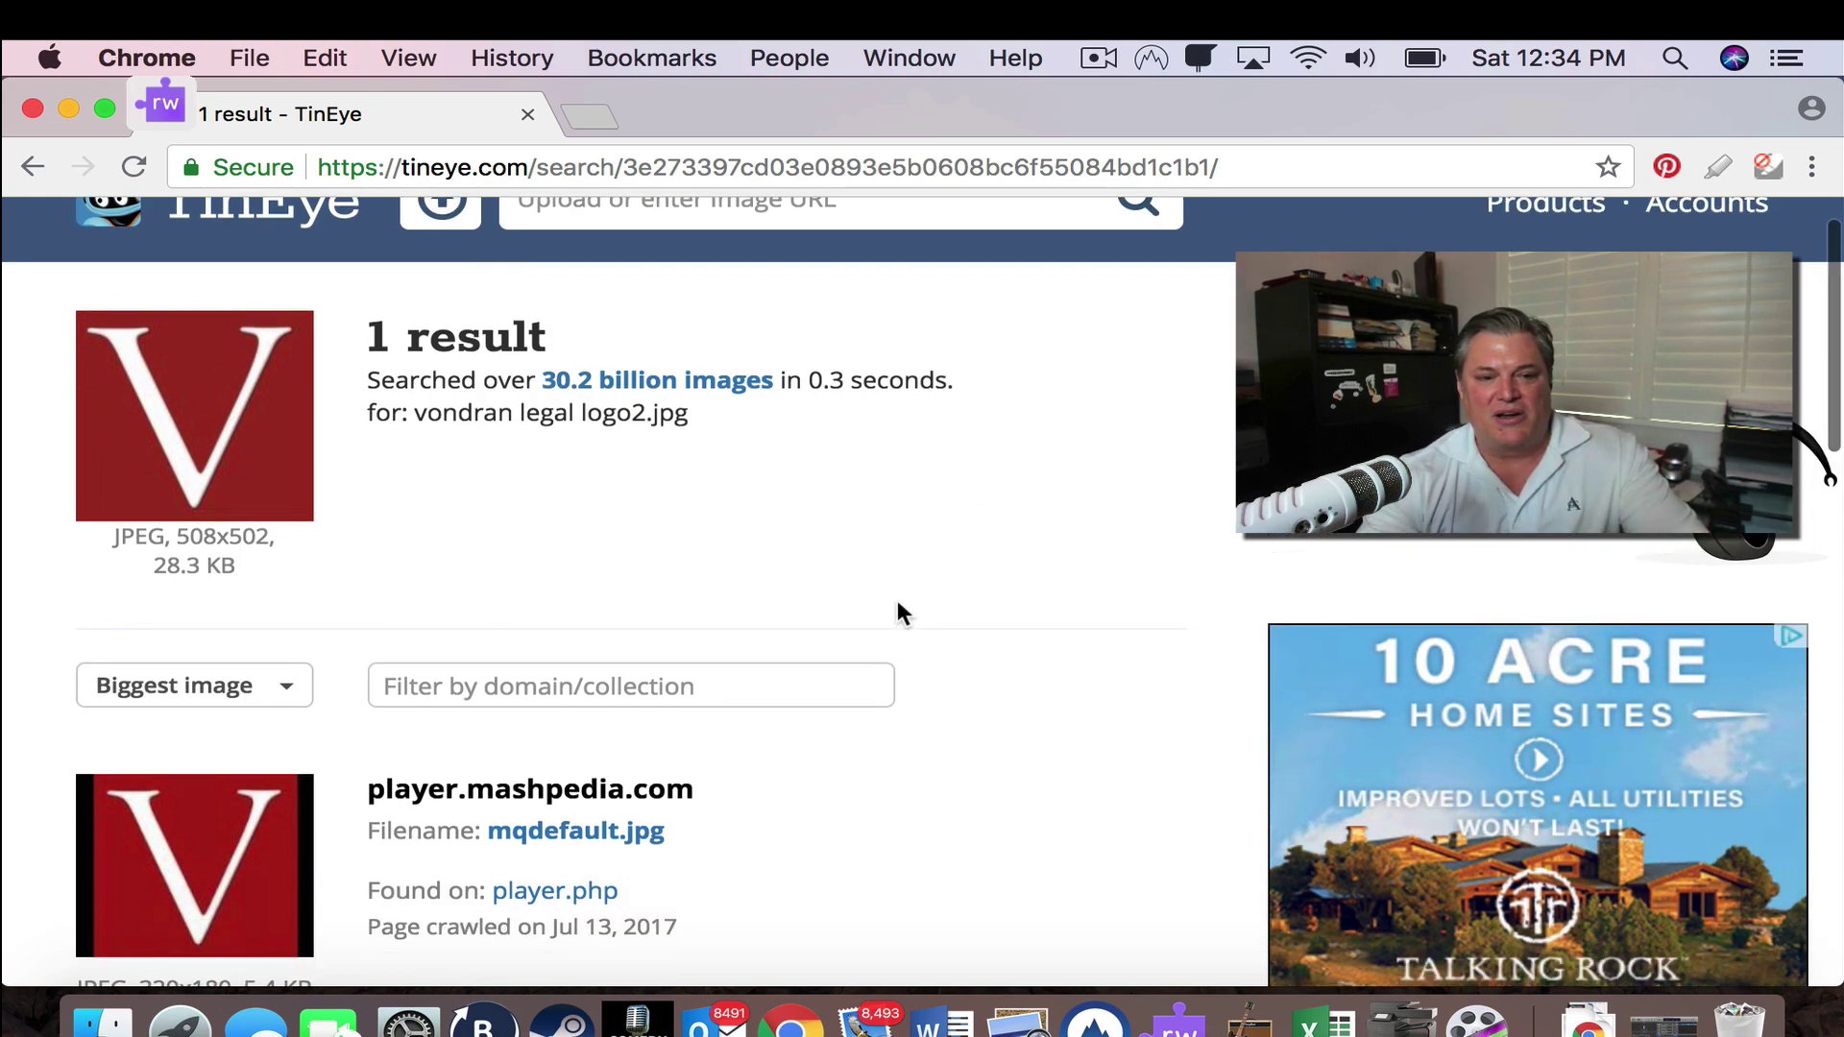
scroll(895, 596, down, 4)
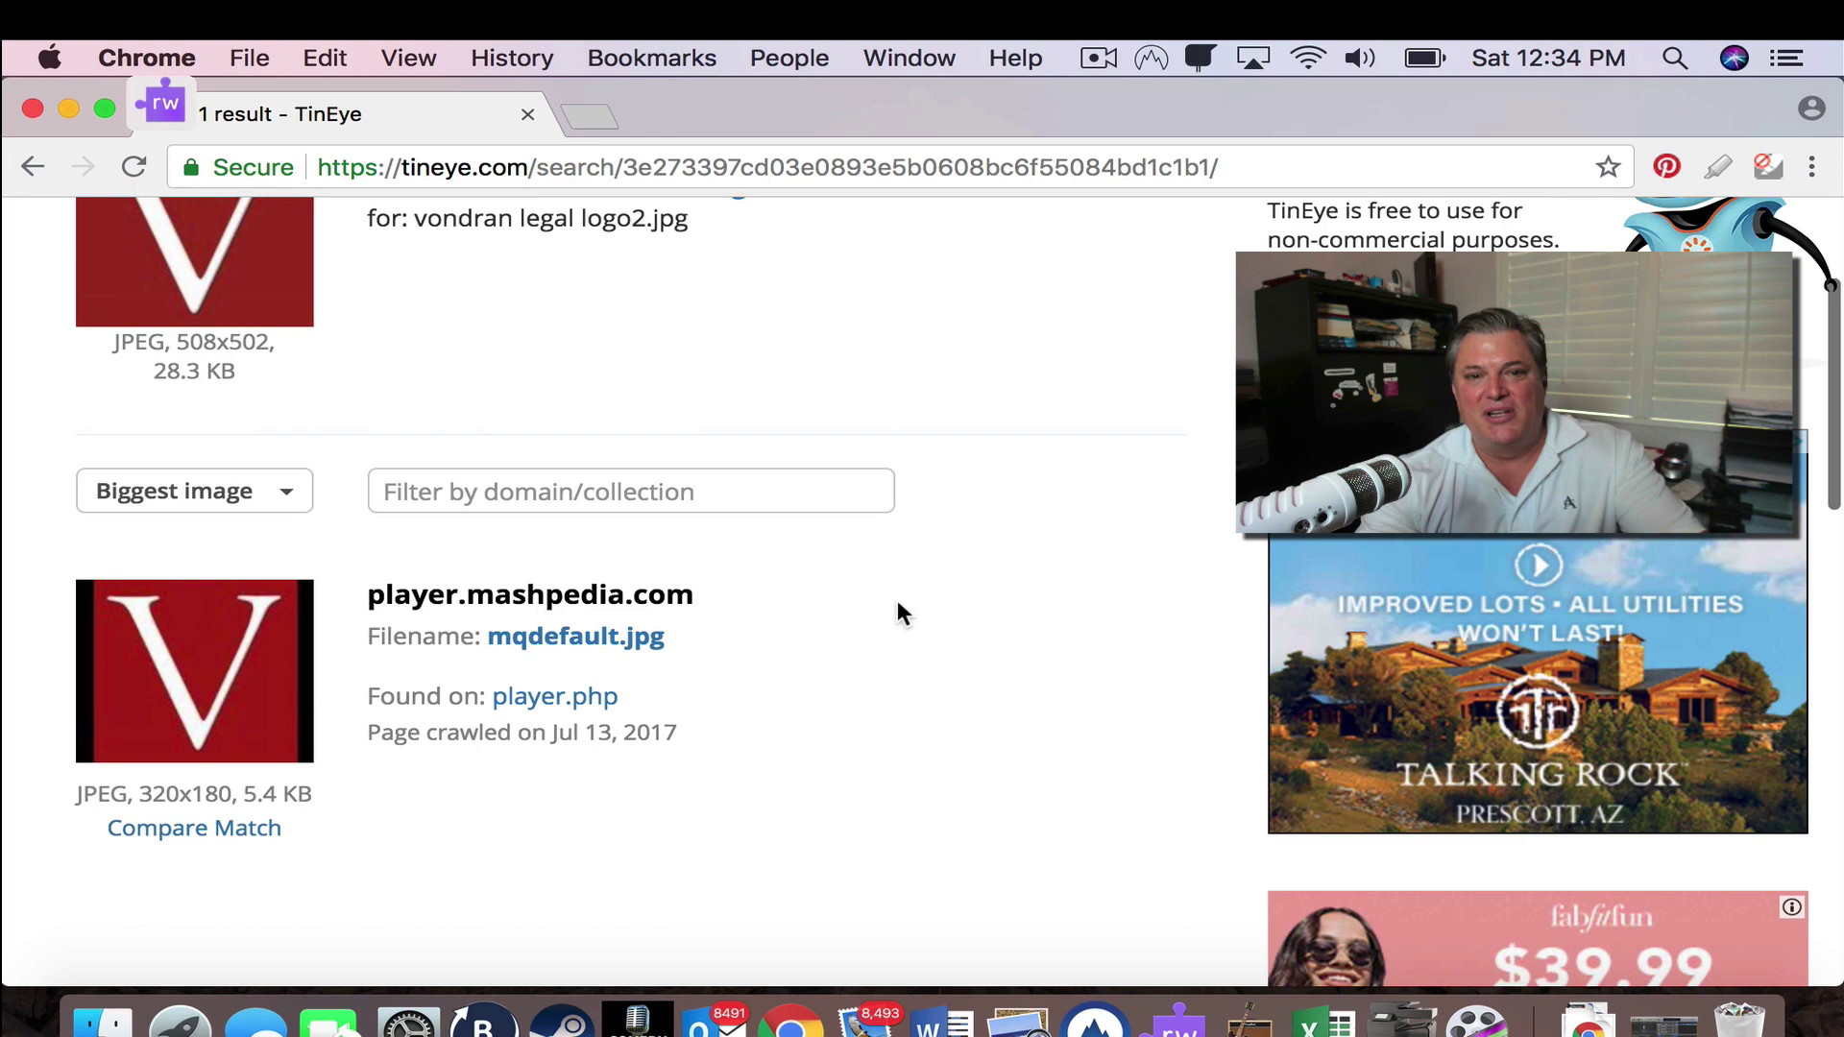
scroll(897, 600, up, 4)
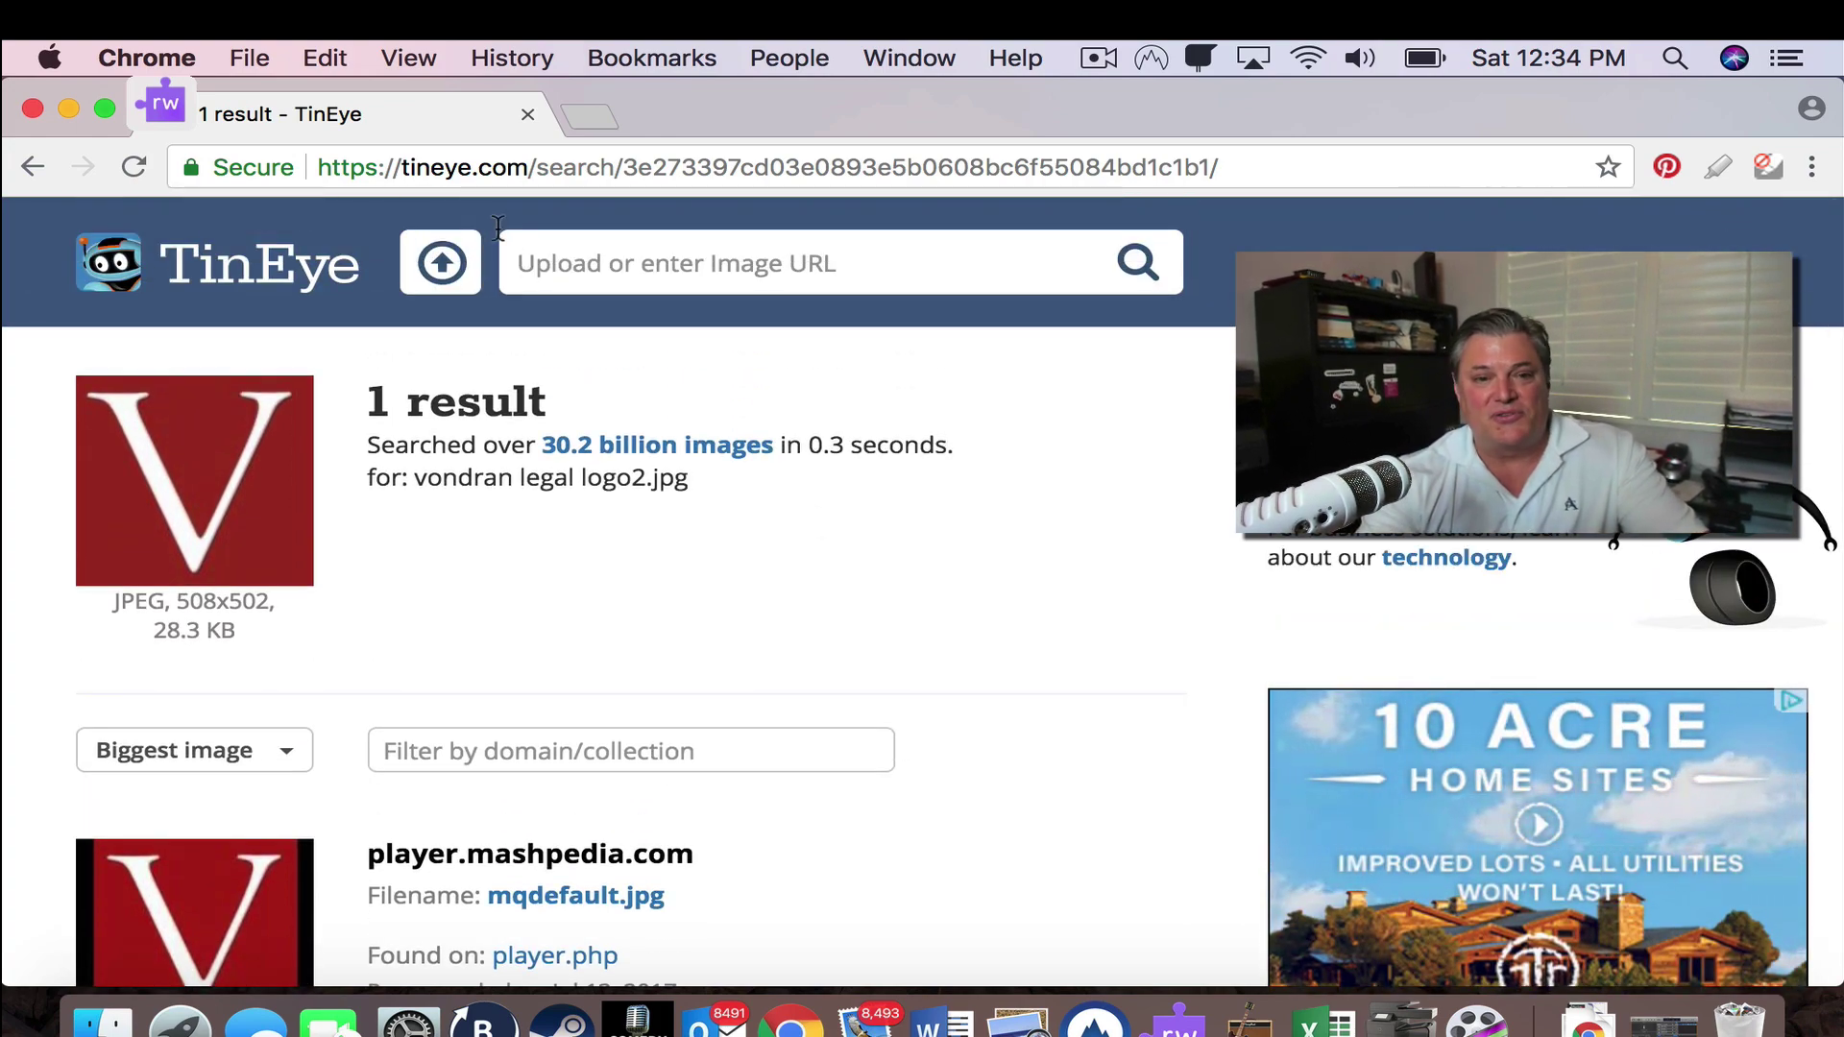